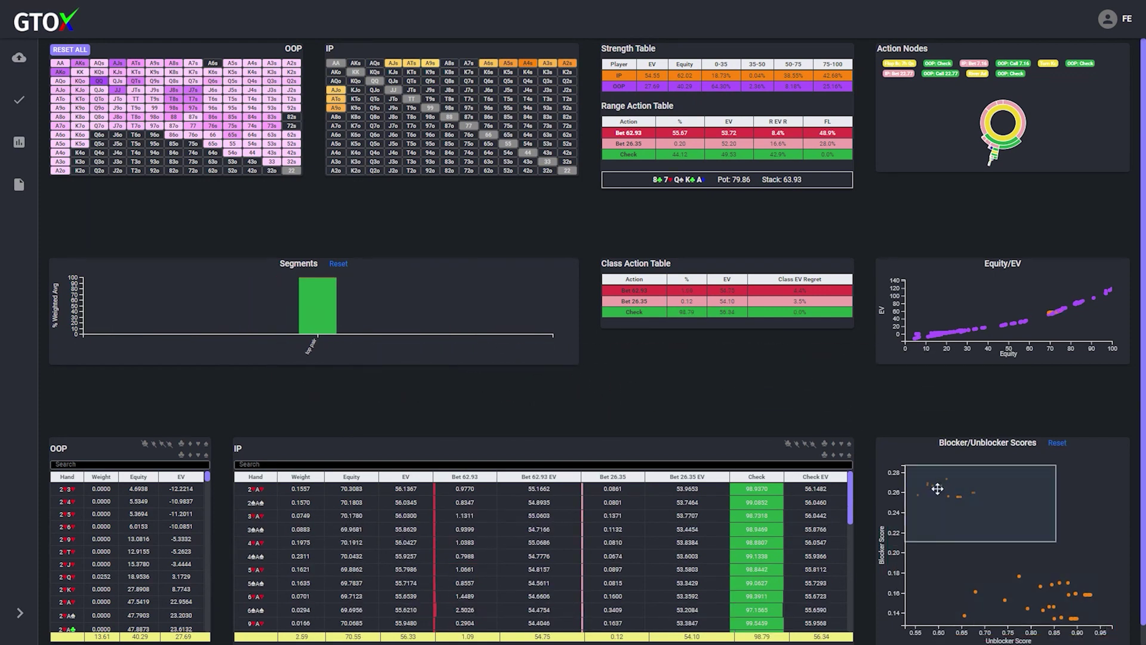
# Step: Select the cluster of hands with blocker scores above about 0.21 in the Blocker/Unblocker Scores chart
pyautogui.moveTo(905, 465); pyautogui.dragTo(1056, 542)
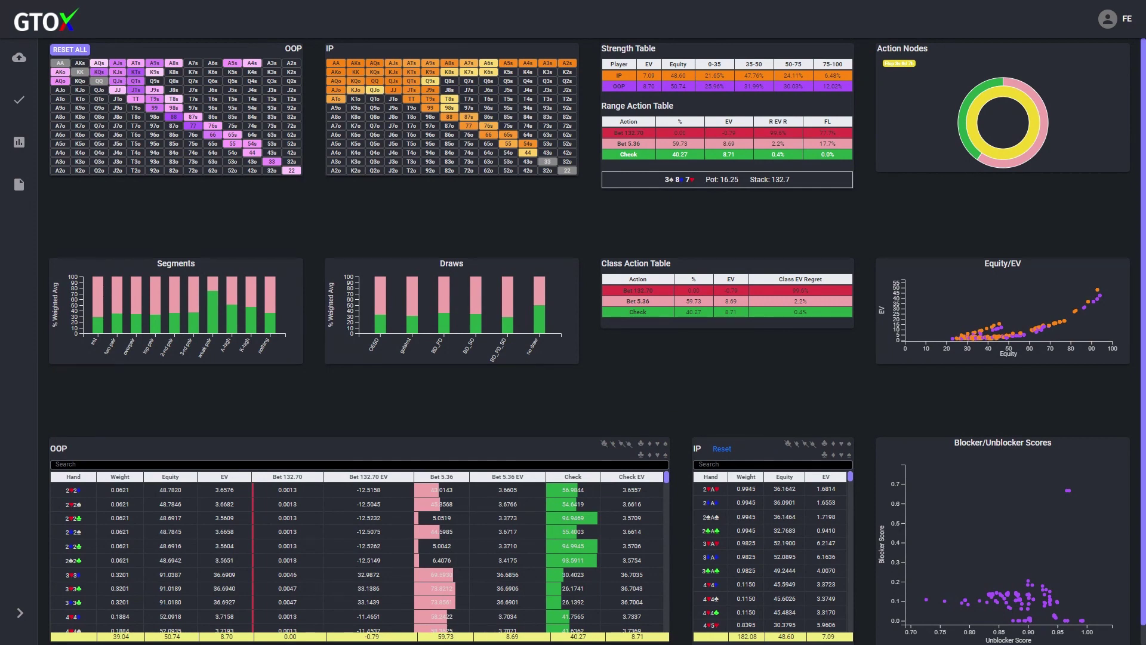
# Step: Filter the IP hands by 6c and inspect the combo weights of K6s, 65s and 76s in the range grid
pyautogui.click(710, 463)
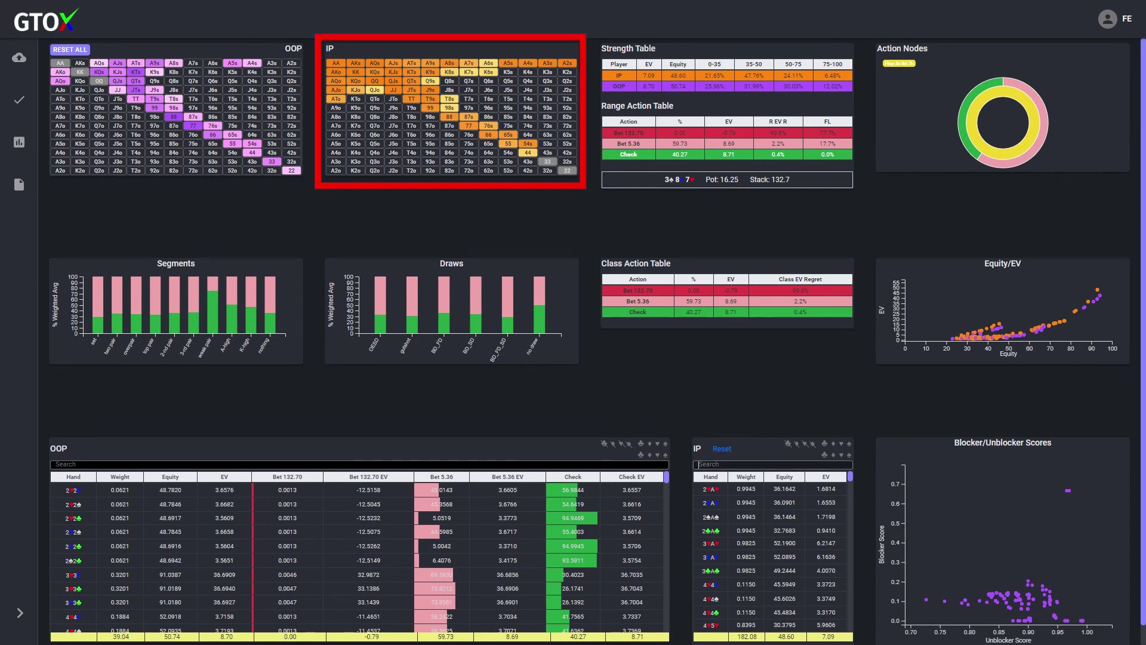
pyautogui.write('6c')
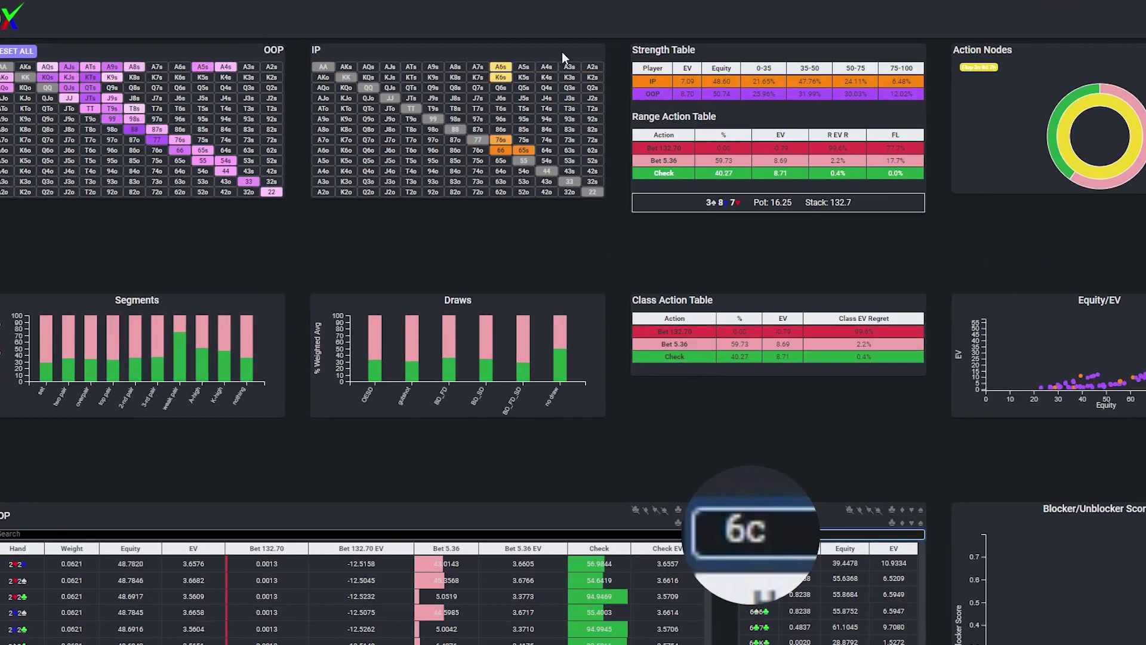
pyautogui.moveTo(494, 66)
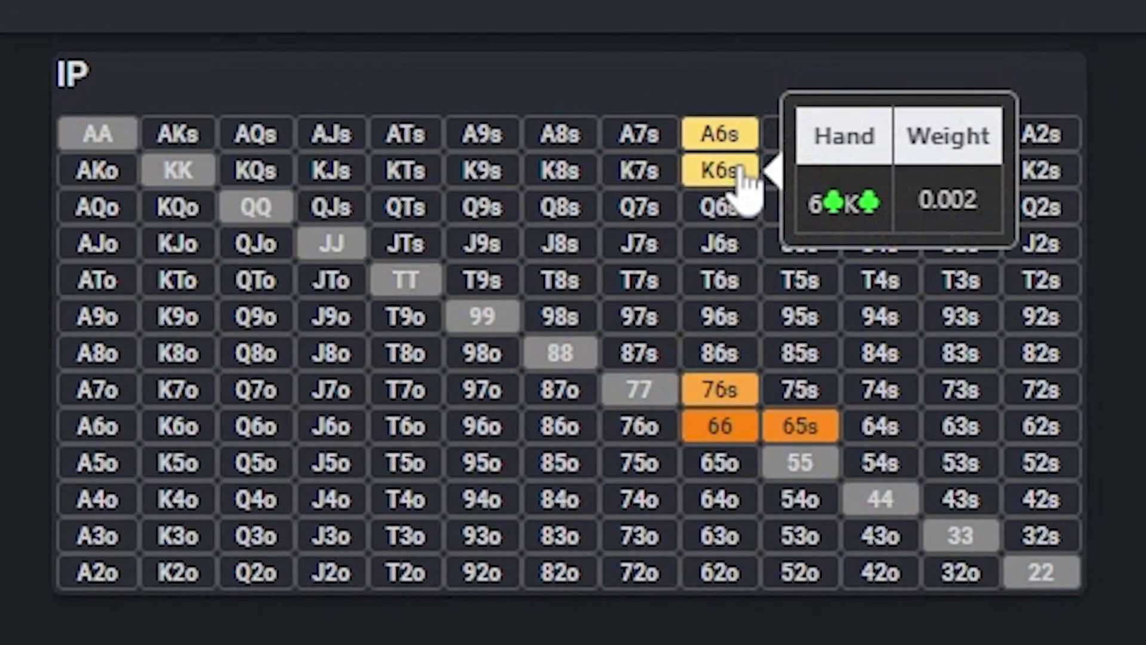
pyautogui.moveTo(601, 244)
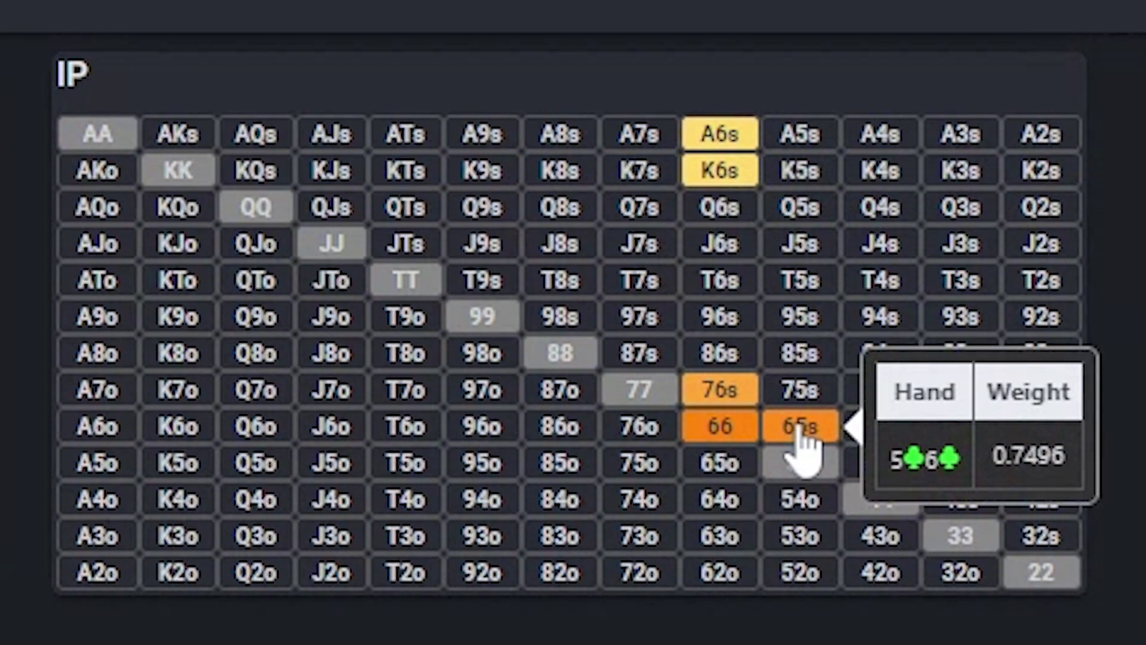
pyautogui.moveTo(740, 431)
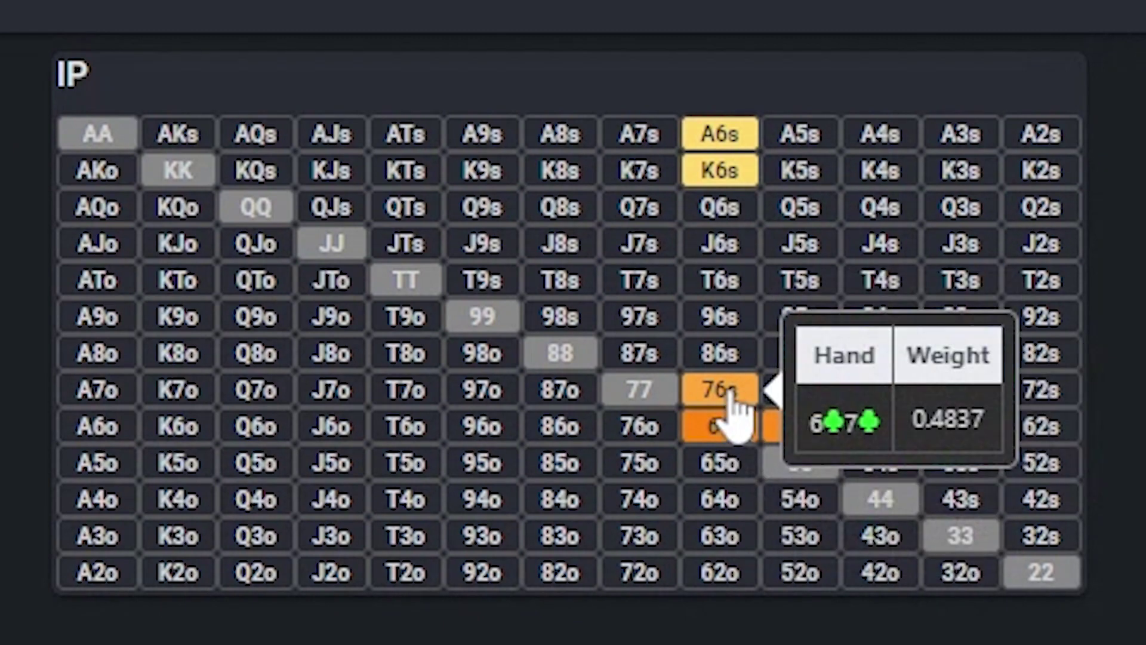
pyautogui.moveTo(724, 146)
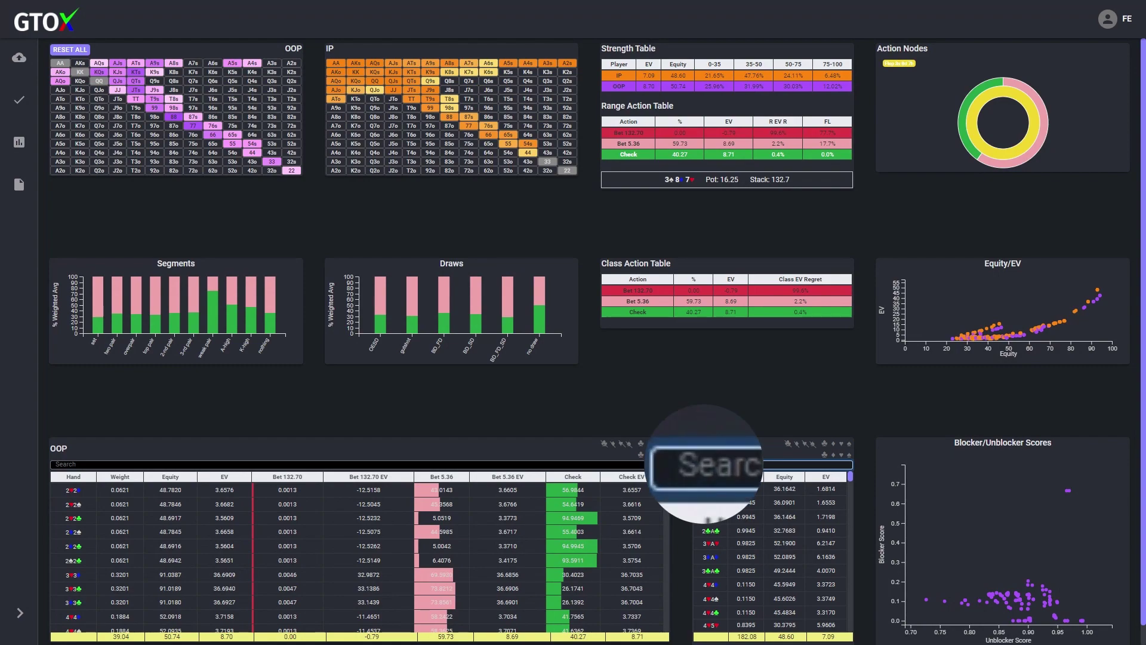
# Step: Filter the IP hands by x6 and inspect the combo weights of the remaining pairs and suited hands in the range grid
pyautogui.write('x6')
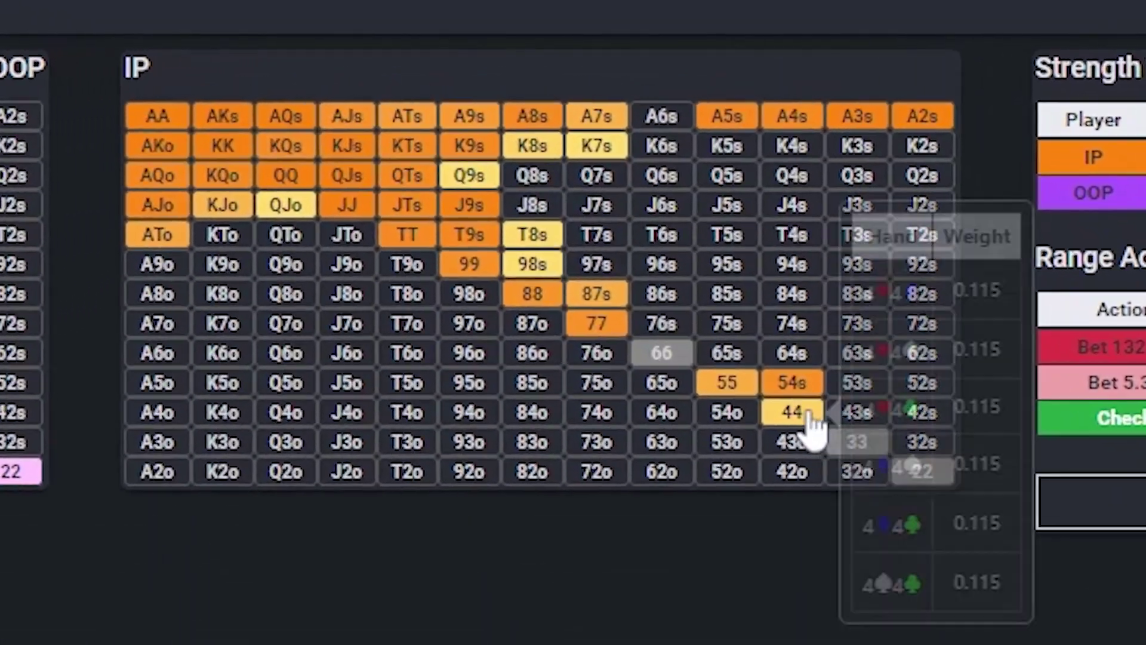
pyautogui.moveTo(532, 149)
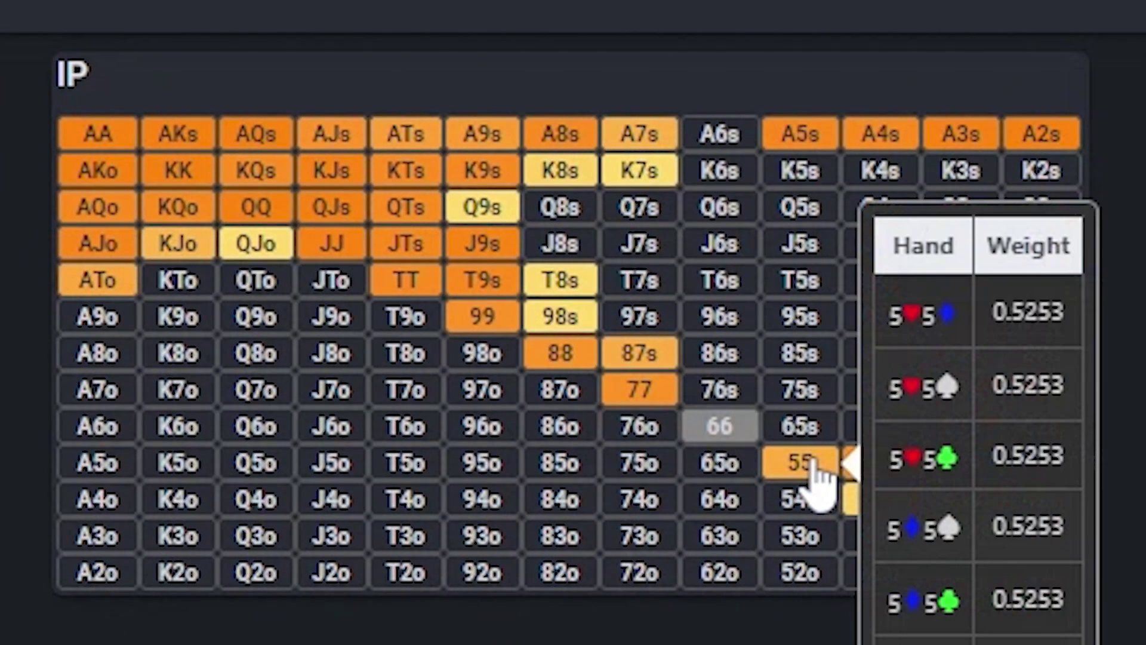
pyautogui.moveTo(1046, 140)
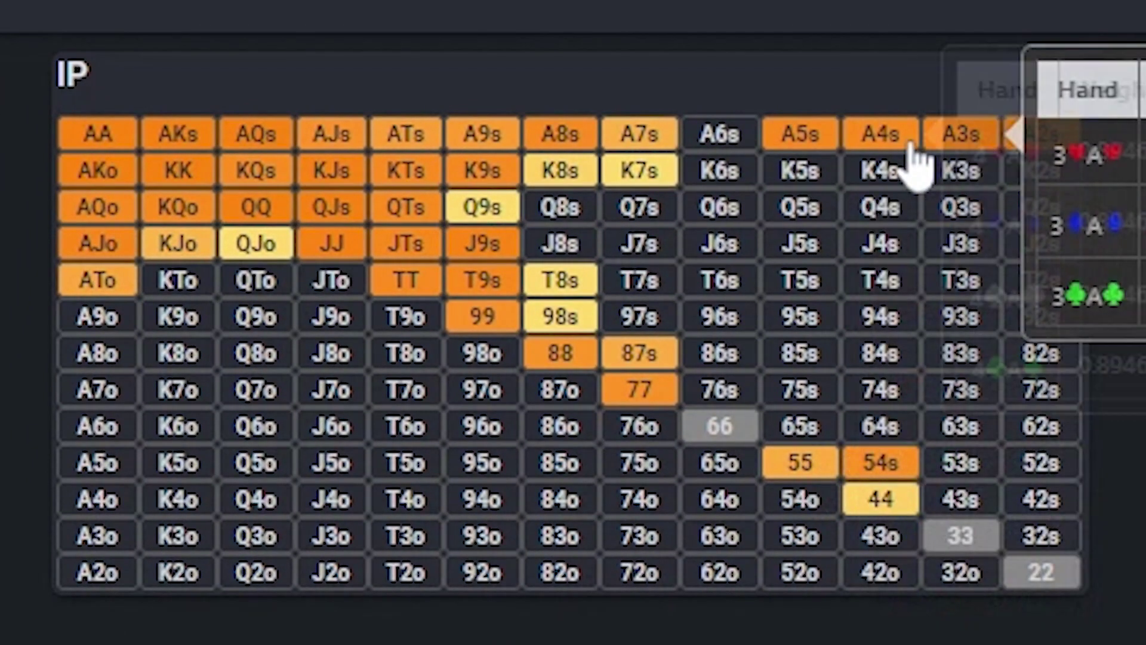
pyautogui.moveTo(806, 135)
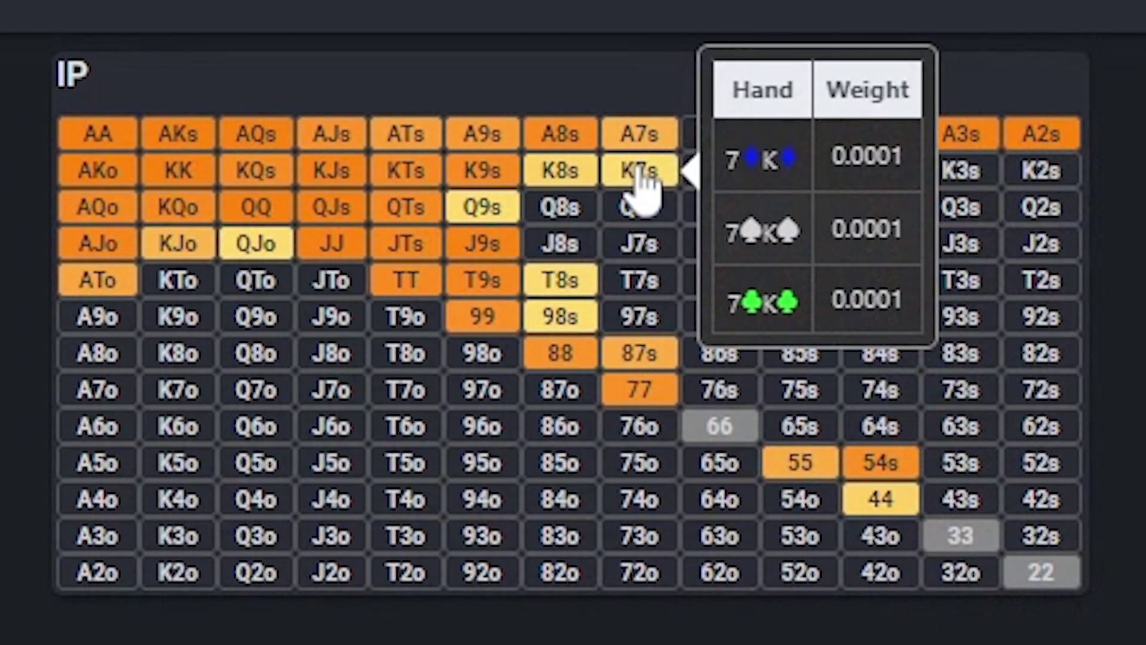
pyautogui.moveTo(564, 176)
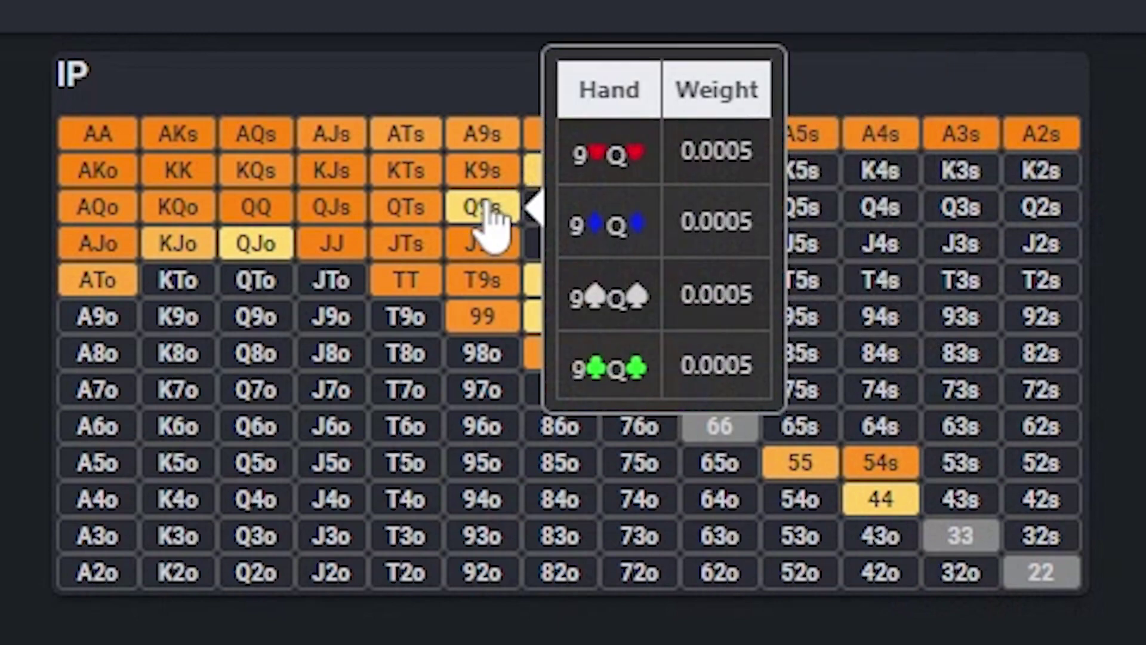
pyautogui.moveTo(442, 164)
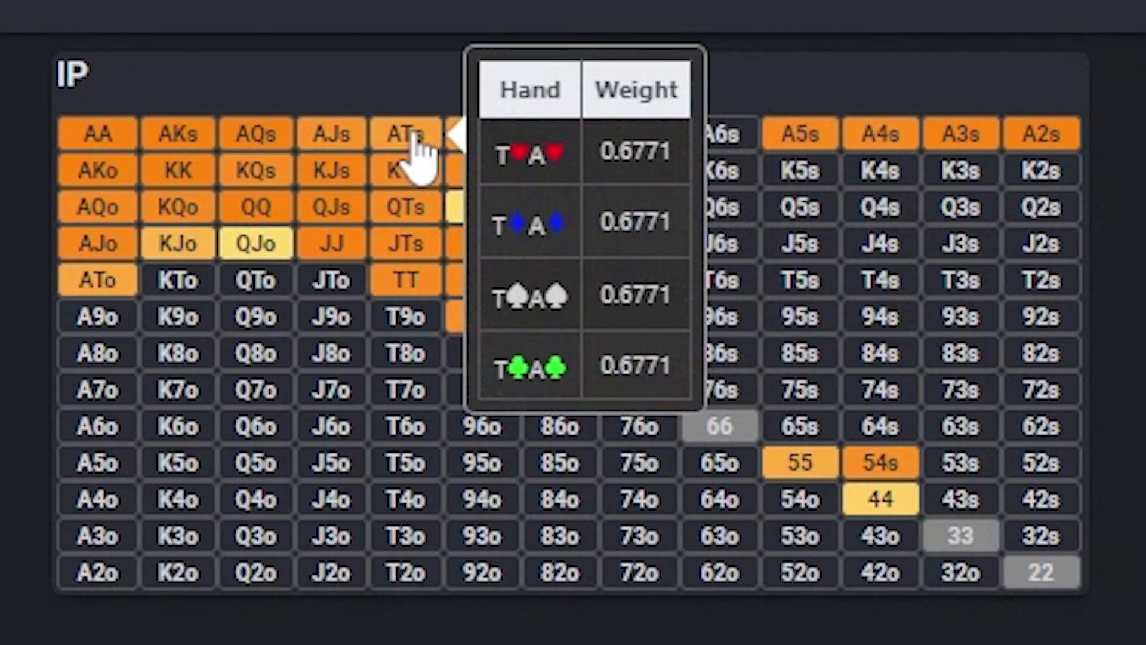
pyautogui.moveTo(321, 156)
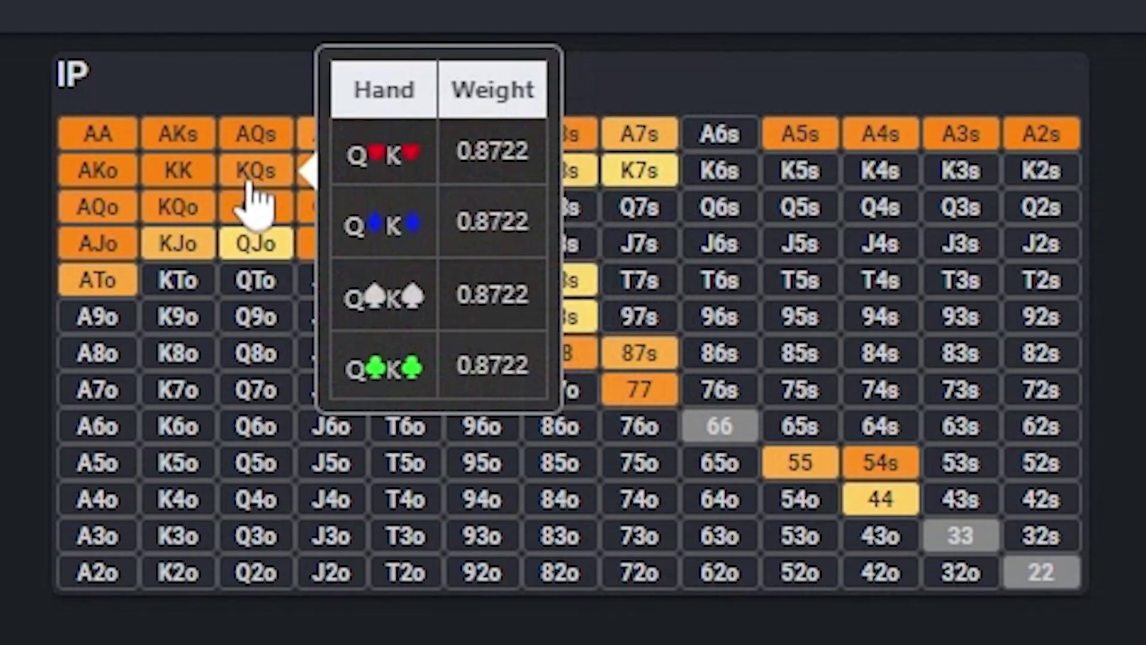
pyautogui.moveTo(188, 241)
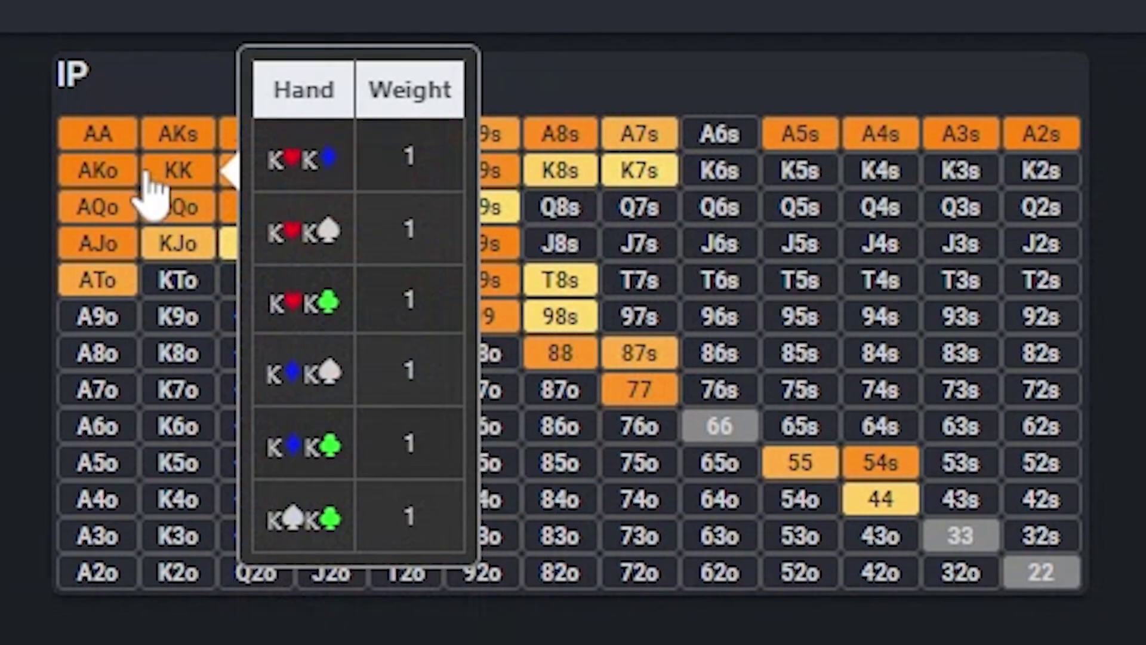
pyautogui.moveTo(178, 143)
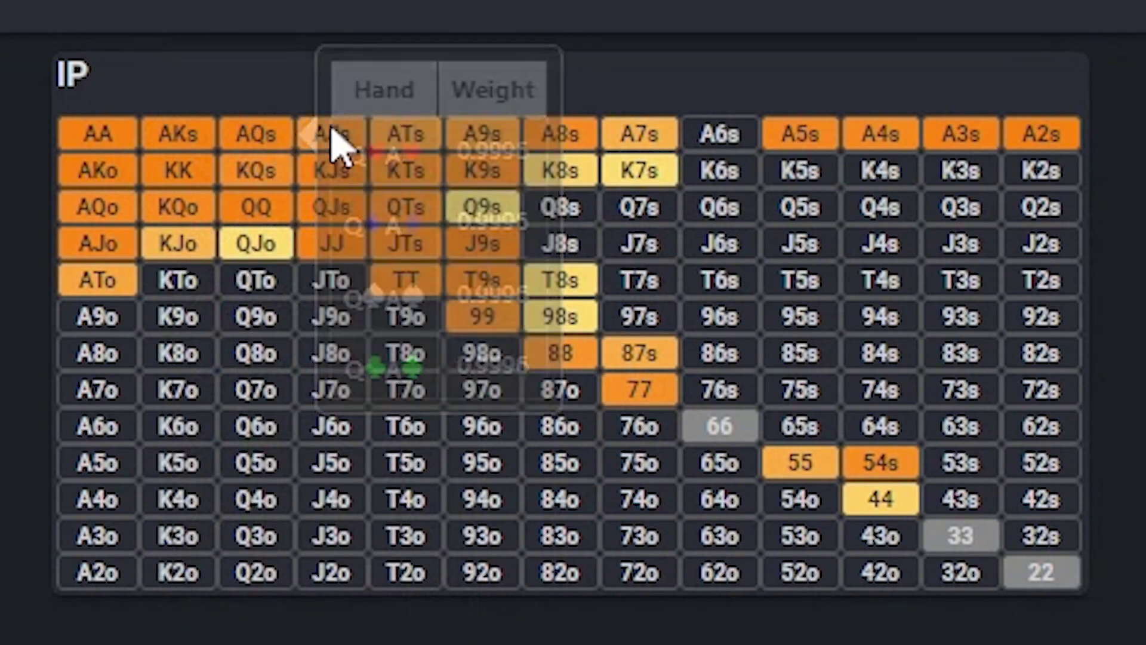
pyautogui.moveTo(401, 143)
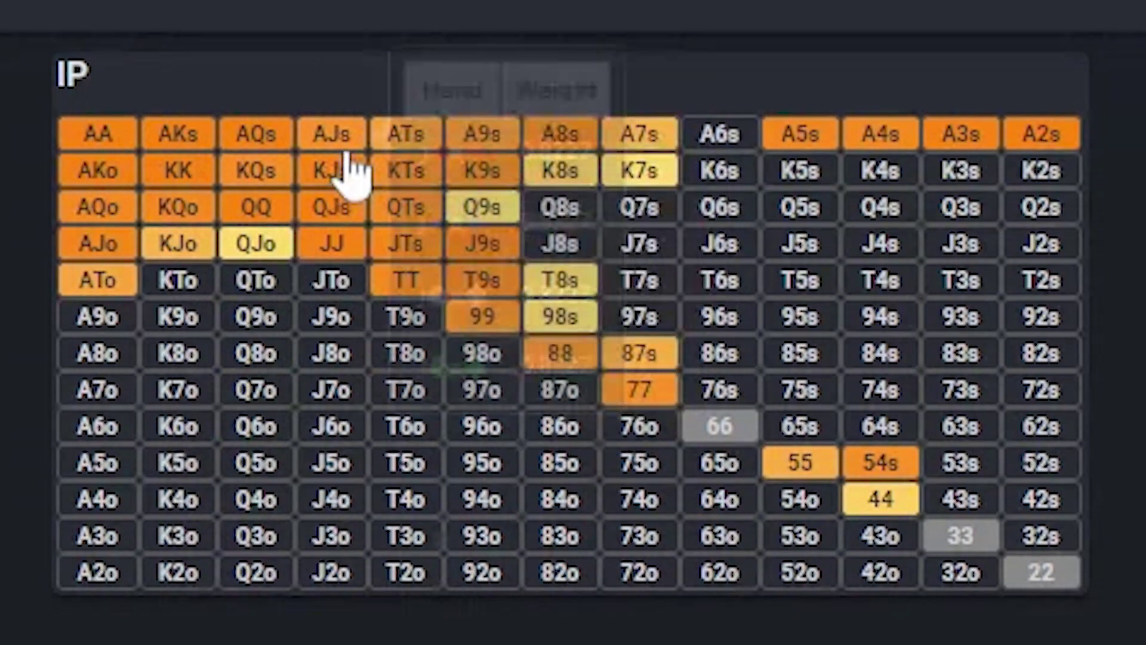
pyautogui.moveTo(425, 253)
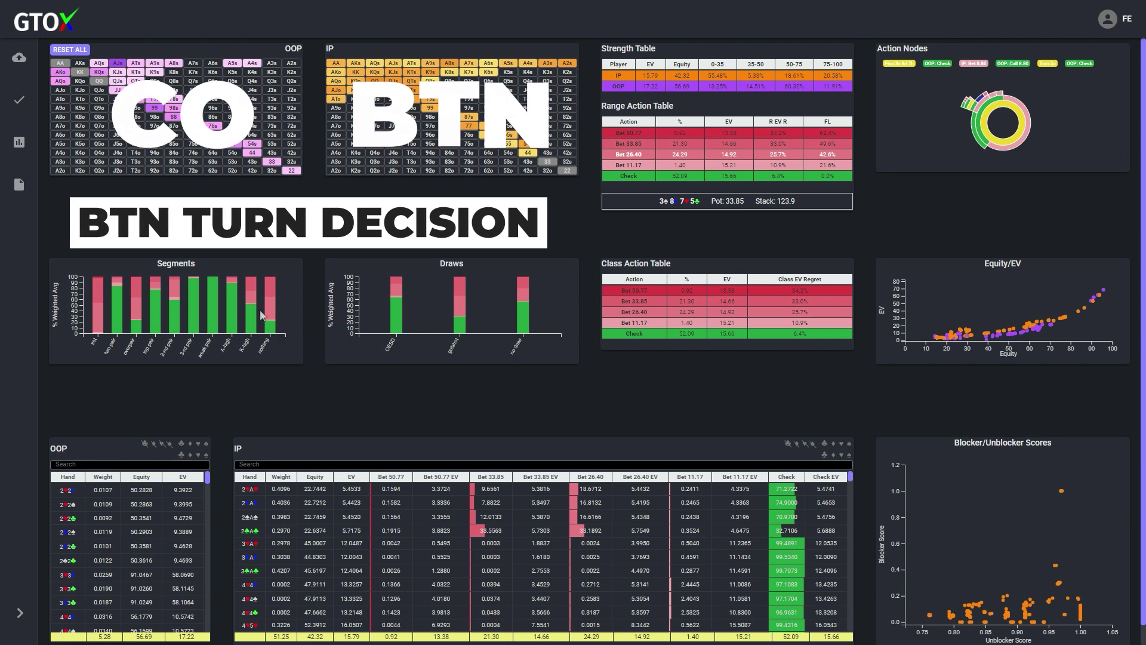
# Step: Isolate the K-high segment of the IP range and examine its combos' betting and checking frequencies in the hand list
pyautogui.moveTo(251, 319)
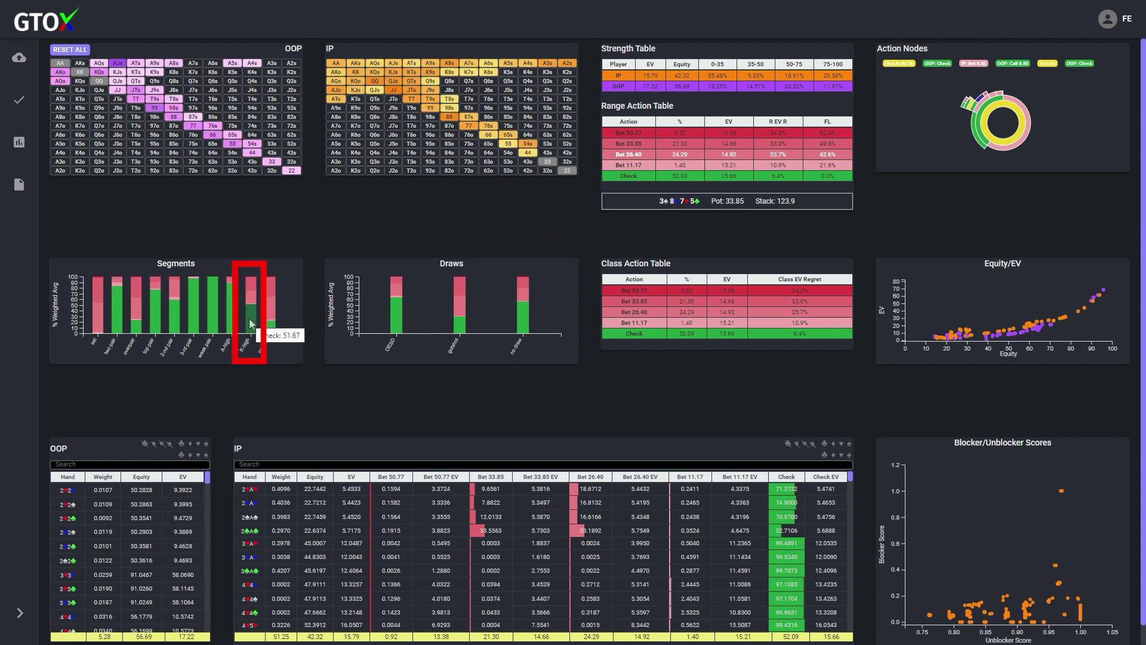
pyautogui.click(252, 323)
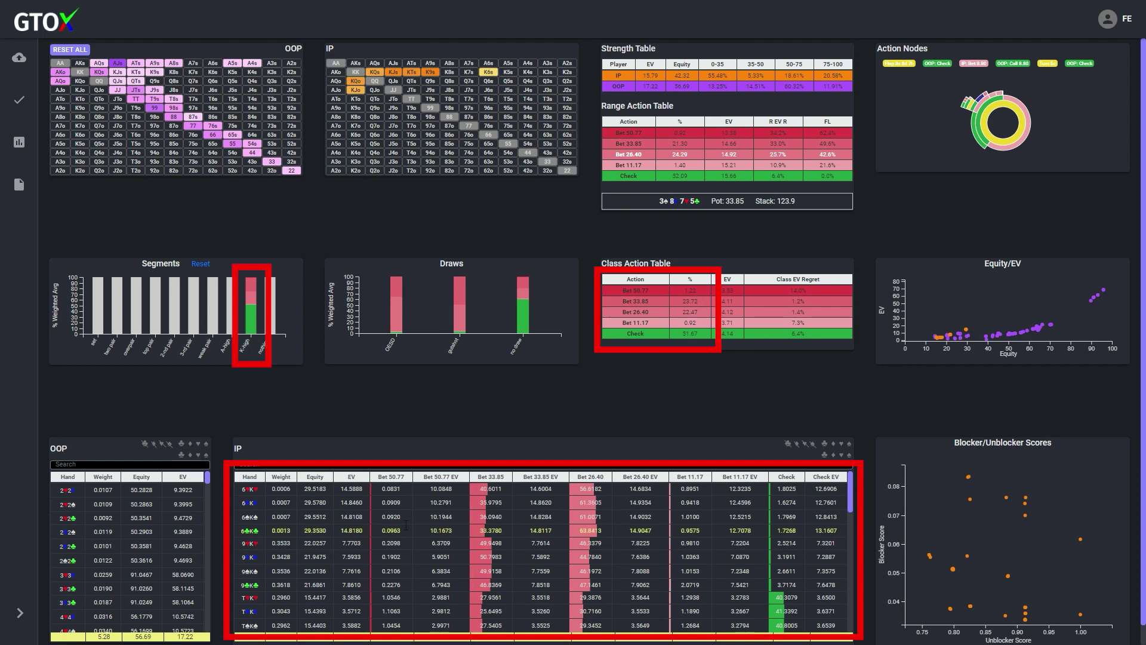
pyautogui.scroll(-2, 406, 524)
pyautogui.scroll(-5, 406, 525)
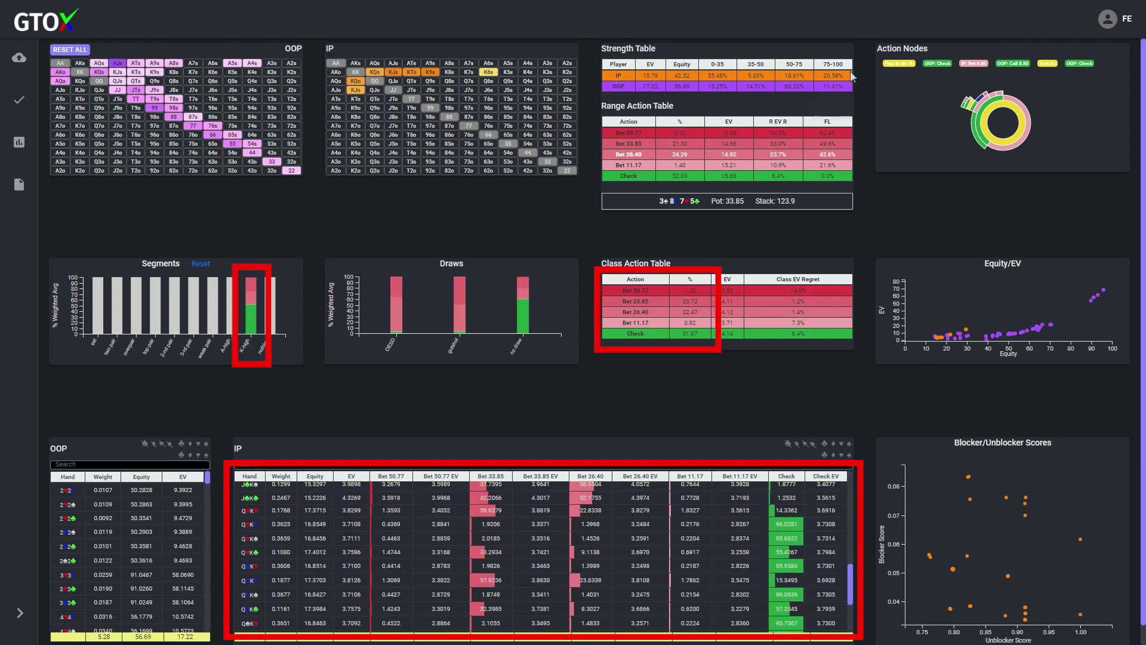
# Step: Compare the hand-class breakdowns of the IP and OOP ranges in the 75-100 equity bucket of the Strength Table
pyautogui.moveTo(844, 80)
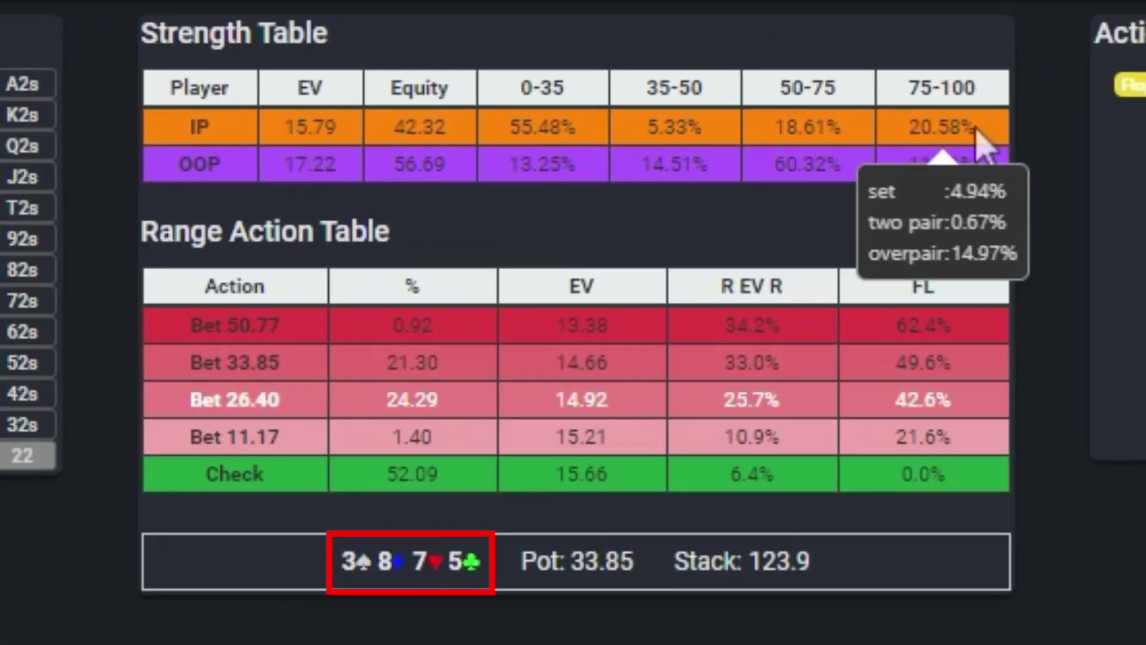
pyautogui.moveTo(971, 160)
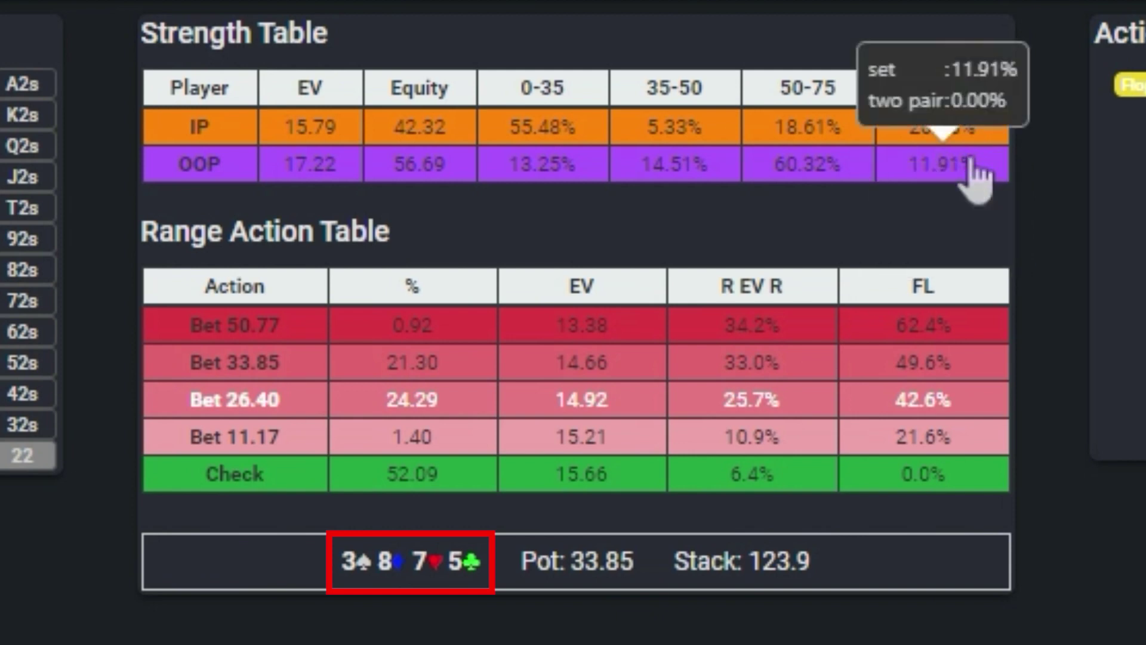
pyautogui.moveTo(971, 133)
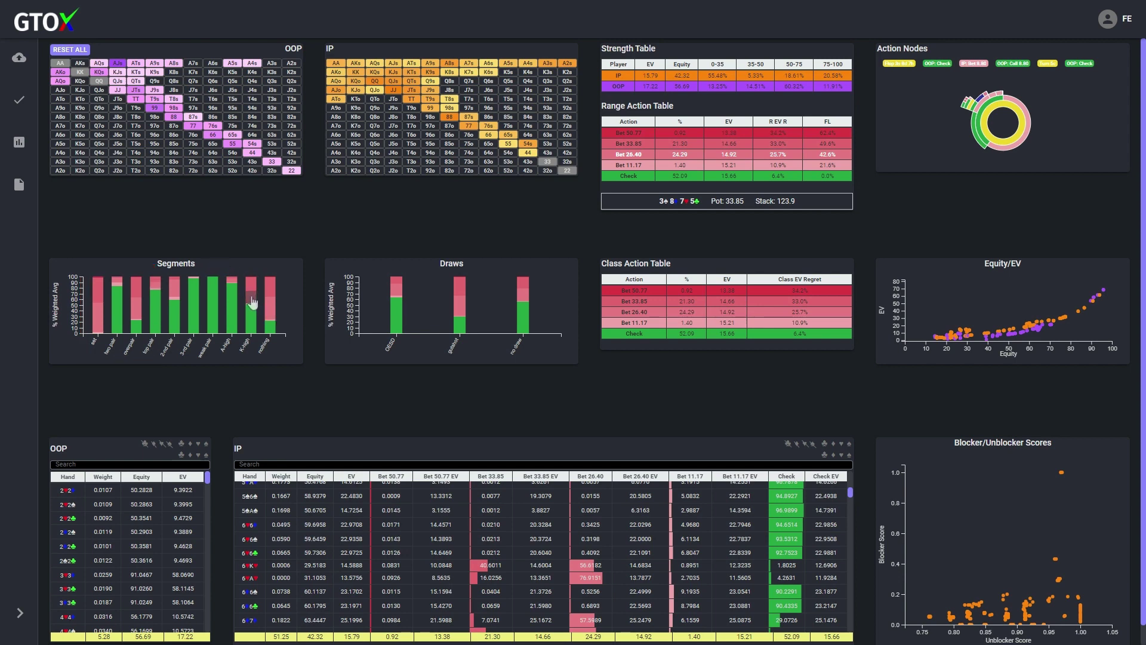
# Step: Filter the IP range to K-high hands that have an OESD or a gutshot
pyautogui.click(251, 299)
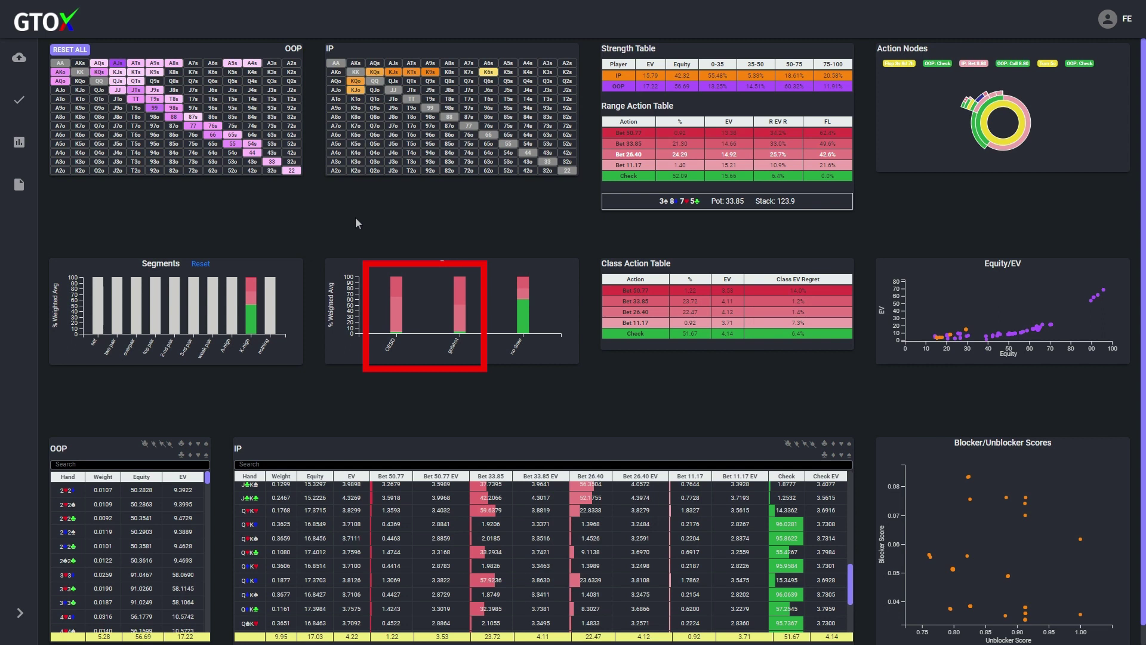
pyautogui.click(394, 301)
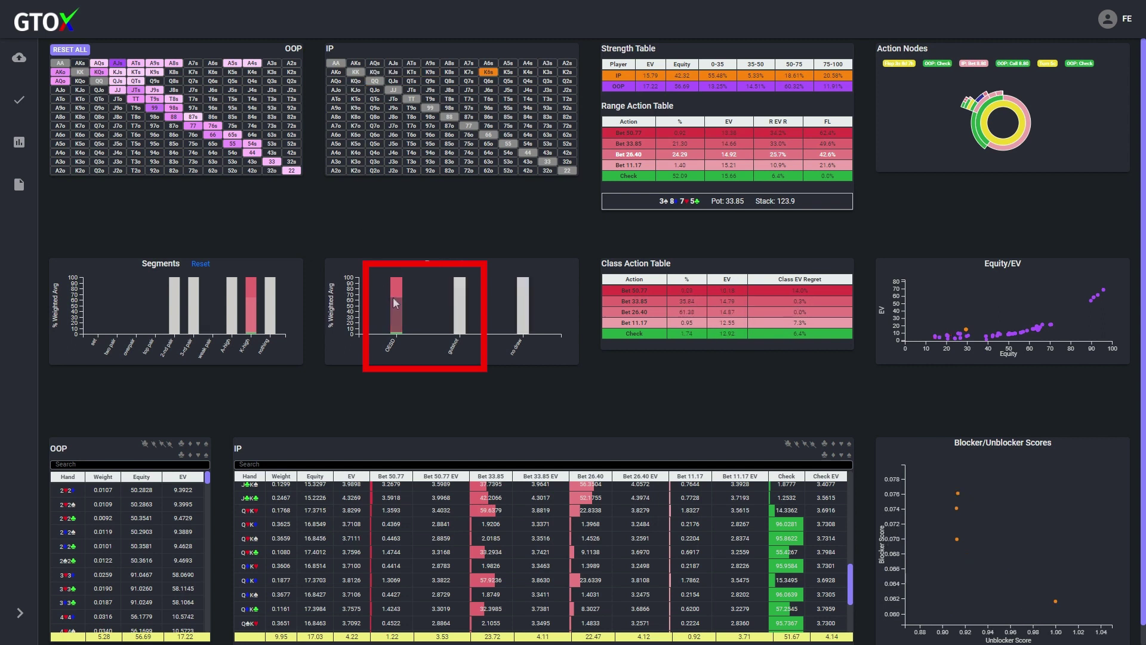
pyautogui.click(465, 305)
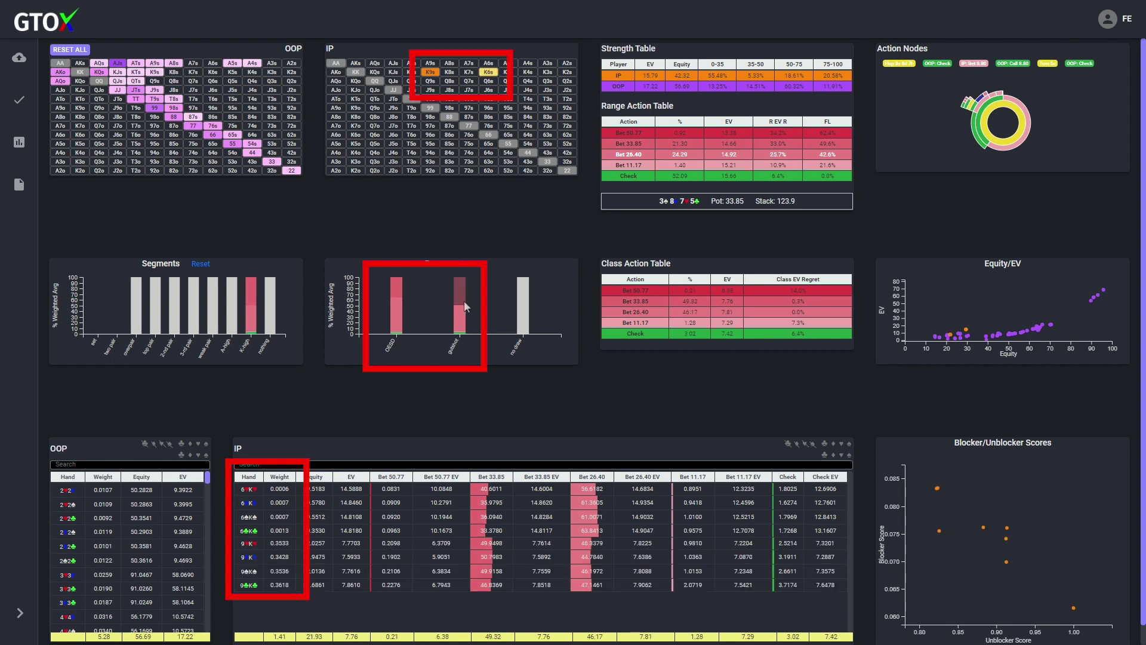
# Step: Replace the draw filter with no draw for the K-high hands and examine the strategies of KJs, king-queen and the listed combos
pyautogui.click(472, 264)
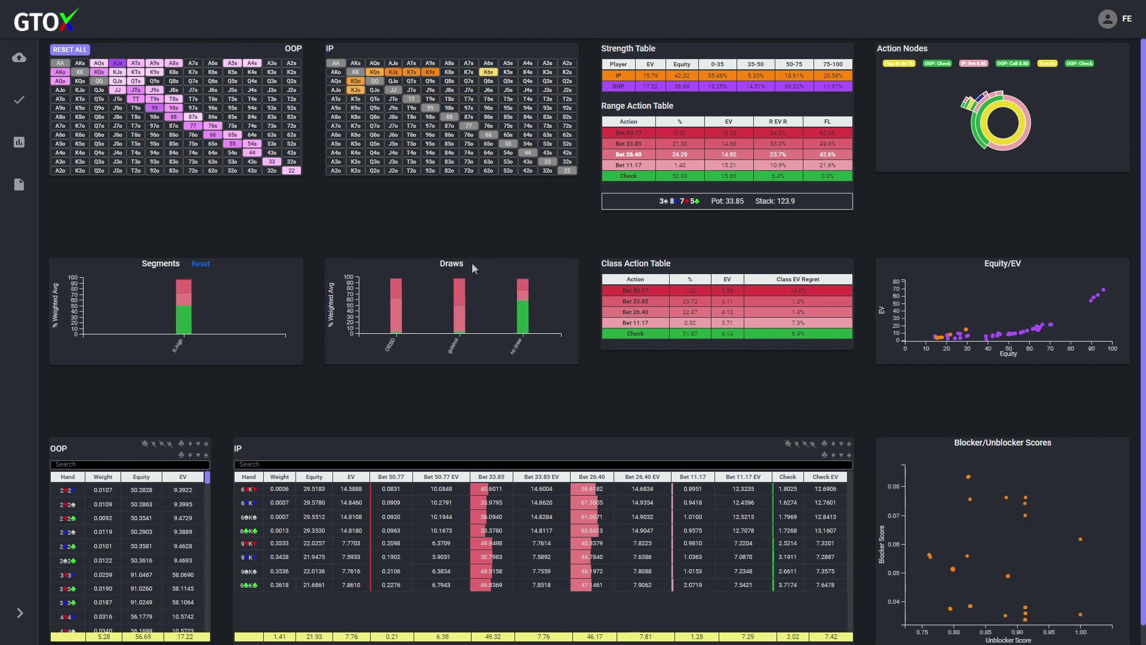
pyautogui.click(523, 305)
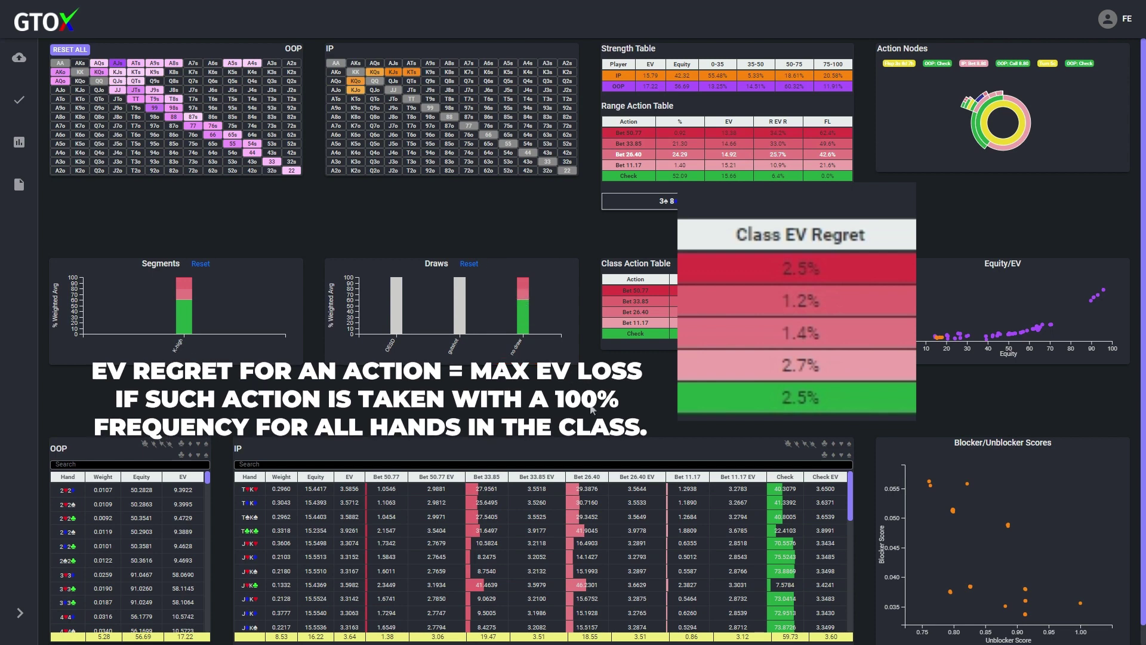
pyautogui.moveTo(395, 73)
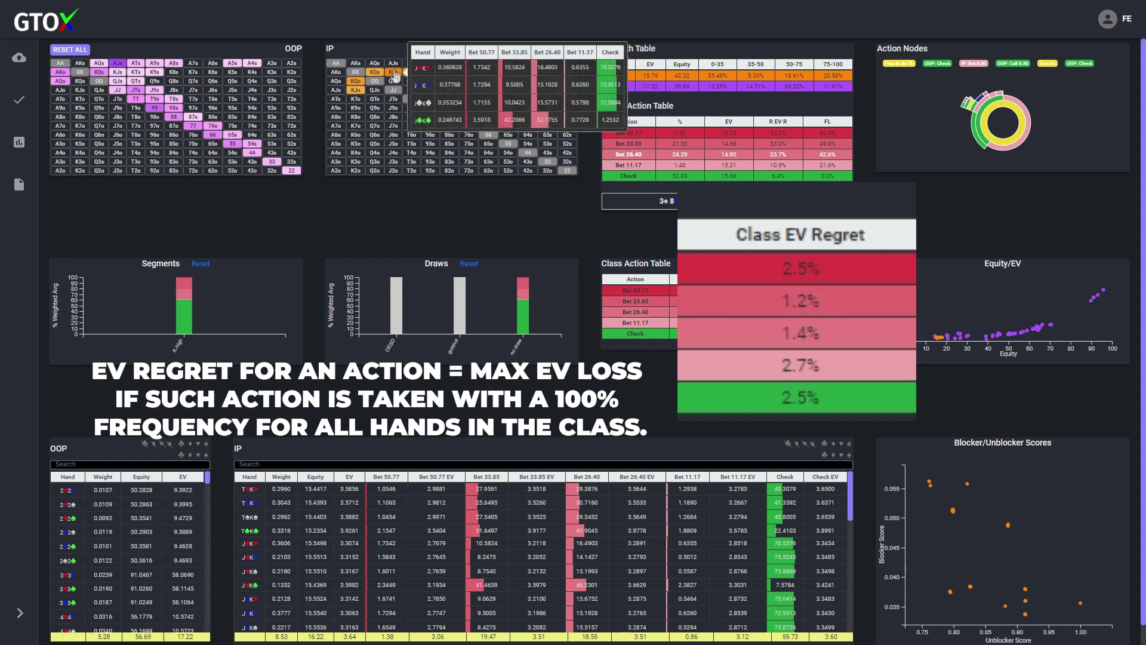
pyautogui.moveTo(355, 82)
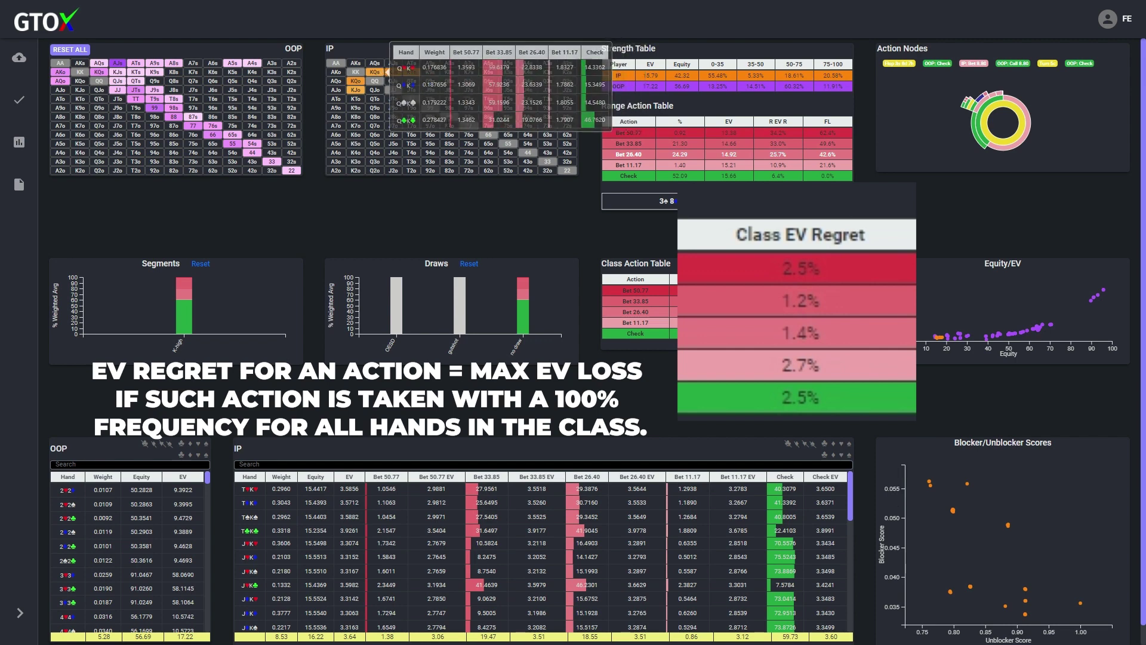
pyautogui.scroll(-3, 709, 550)
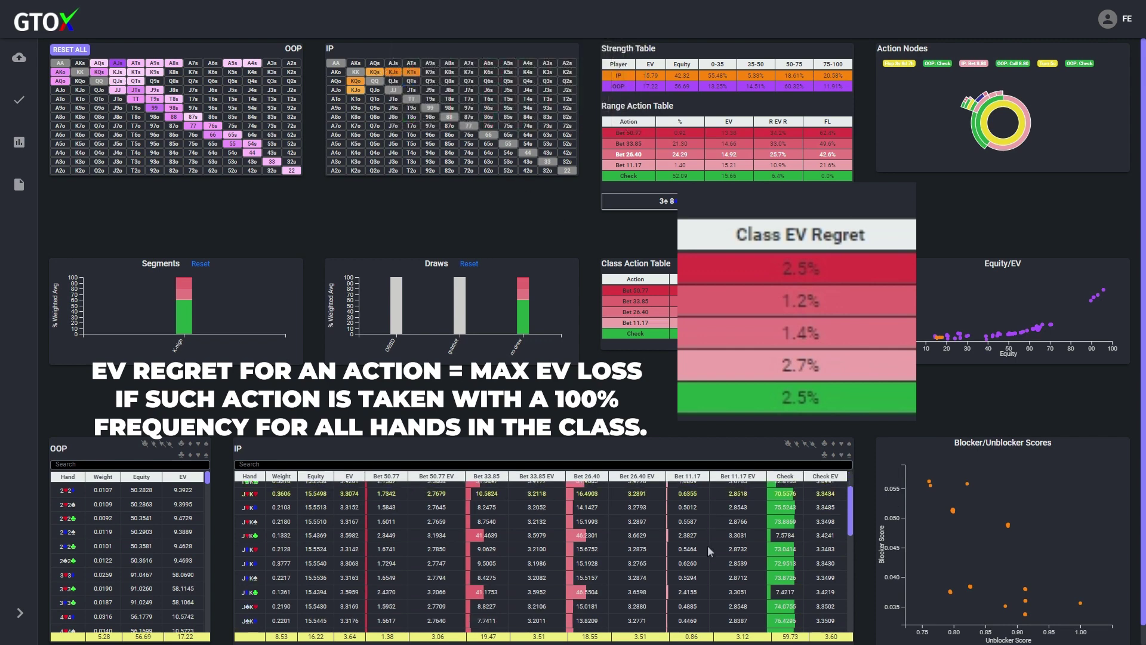
pyautogui.scroll(-1, 707, 545)
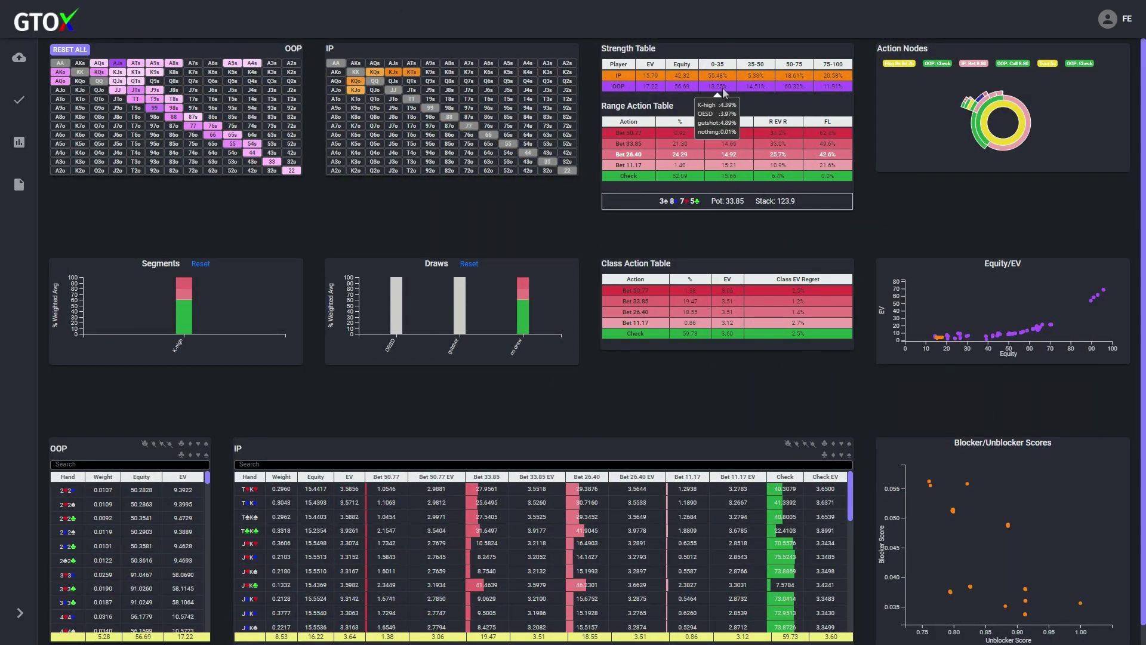
# Step: Filter by OOP's 0-35 equity bucket in the Strength Table, then clear that filter
pyautogui.click(724, 87)
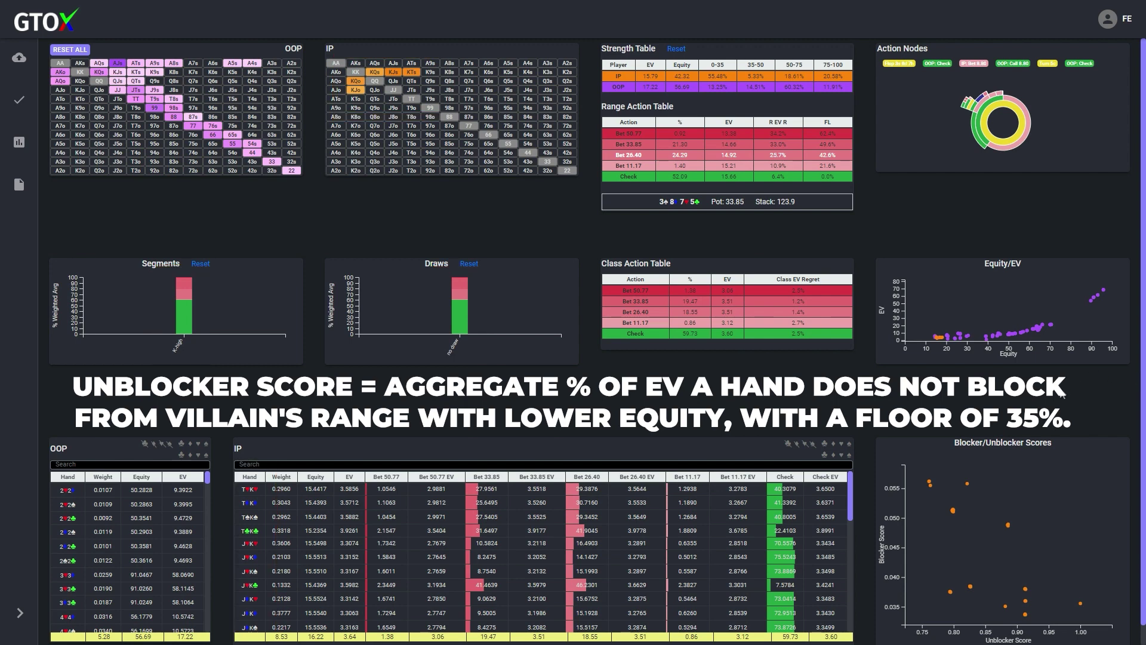
pyautogui.click(677, 48)
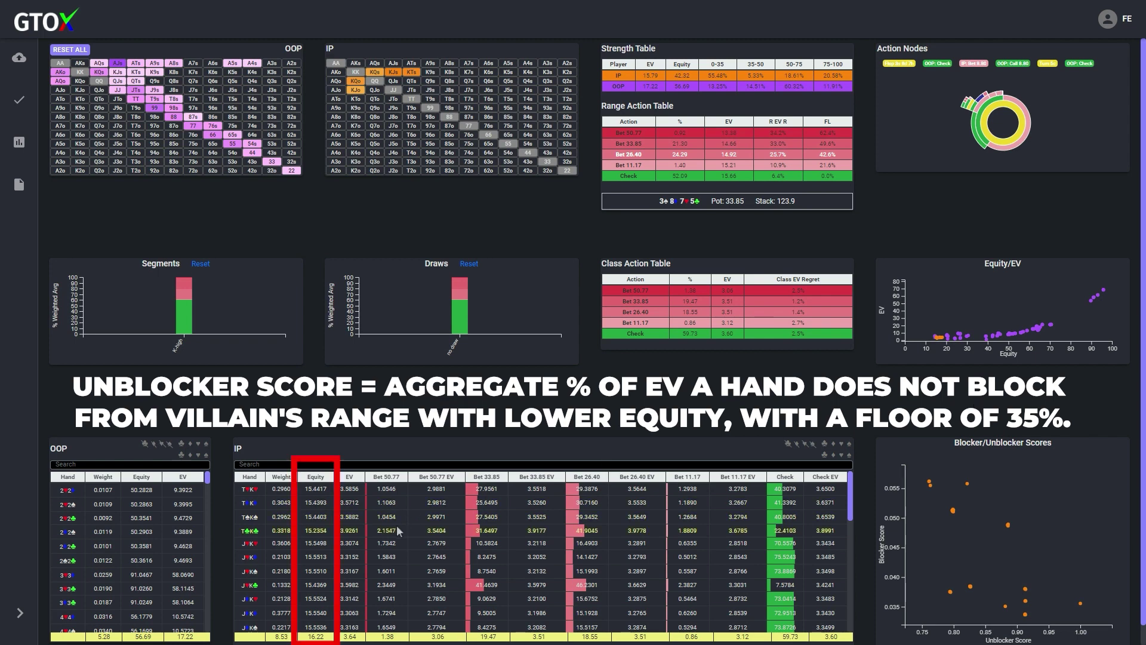
# Step: Review the equities of the listed IP K-high combos, then select roughly 10-33 equity in the Equity/EV chart and clear that selection
pyautogui.scroll(-1, 396, 524)
pyautogui.scroll(-5, 396, 524)
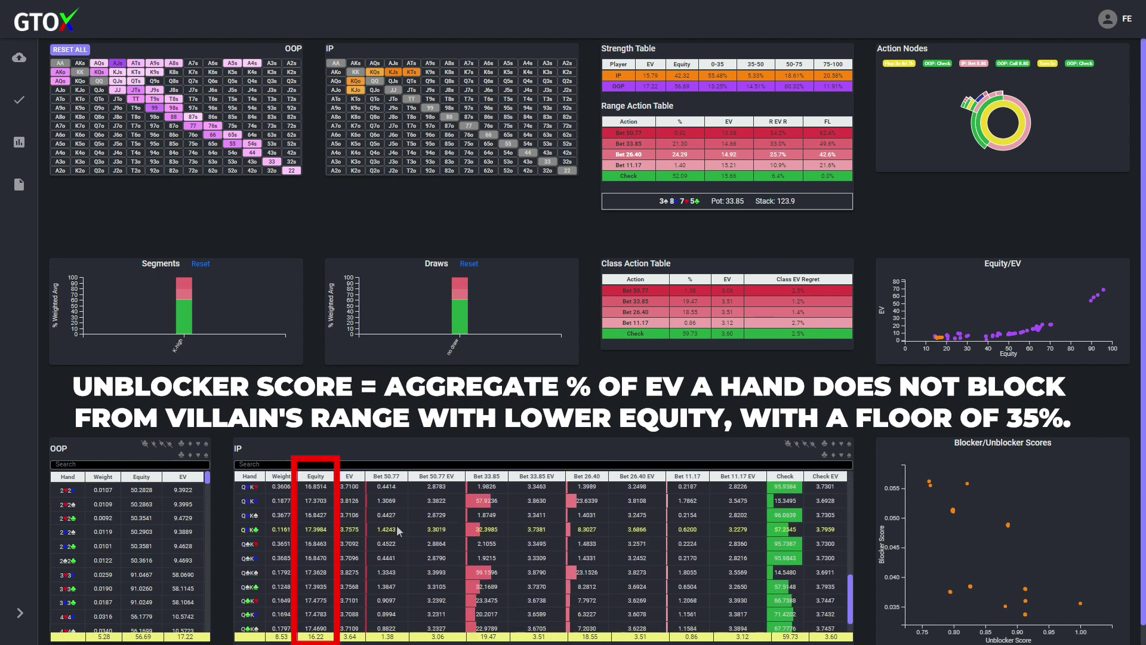
pyautogui.scroll(5, 396, 525)
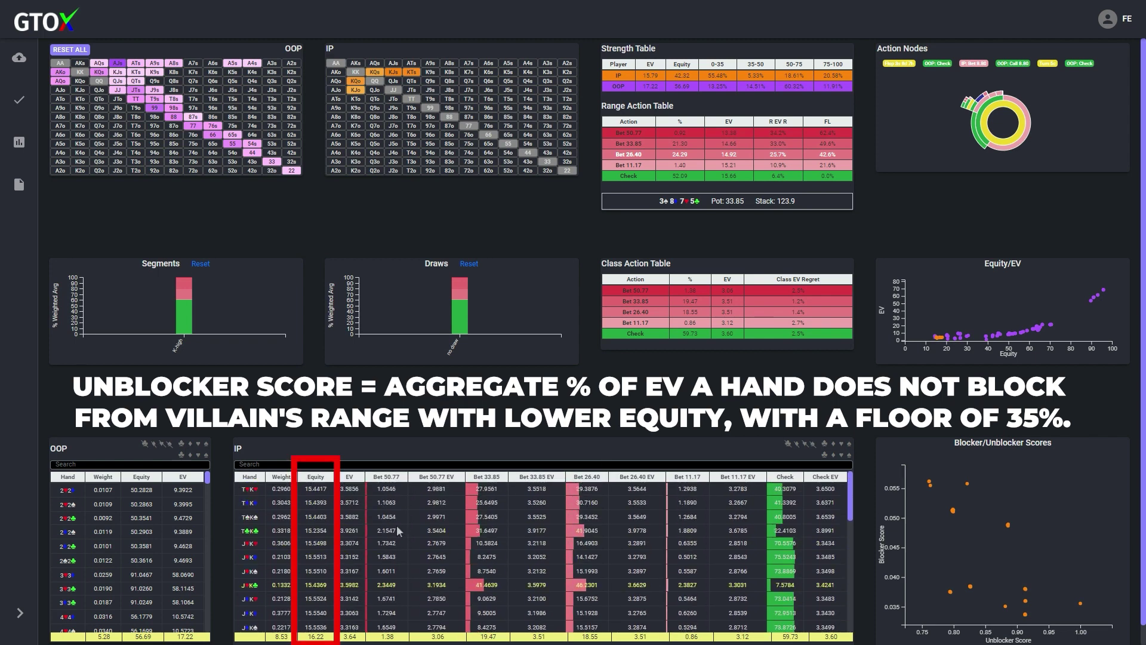
pyautogui.moveTo(974, 339); pyautogui.dragTo(927, 321)
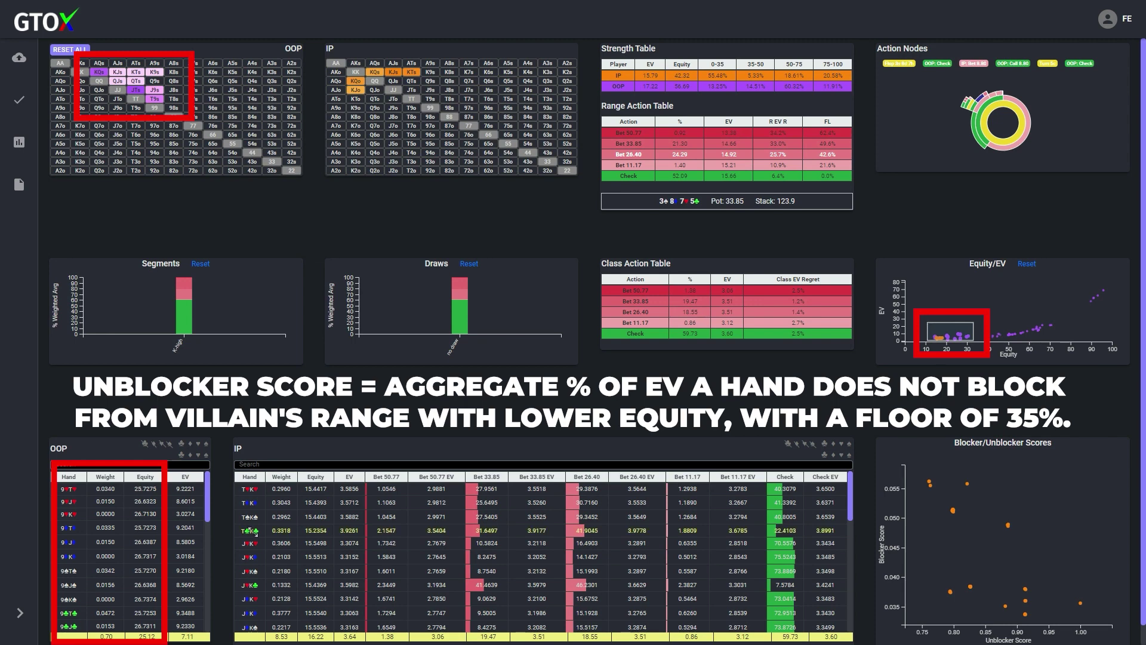
pyautogui.click(1027, 264)
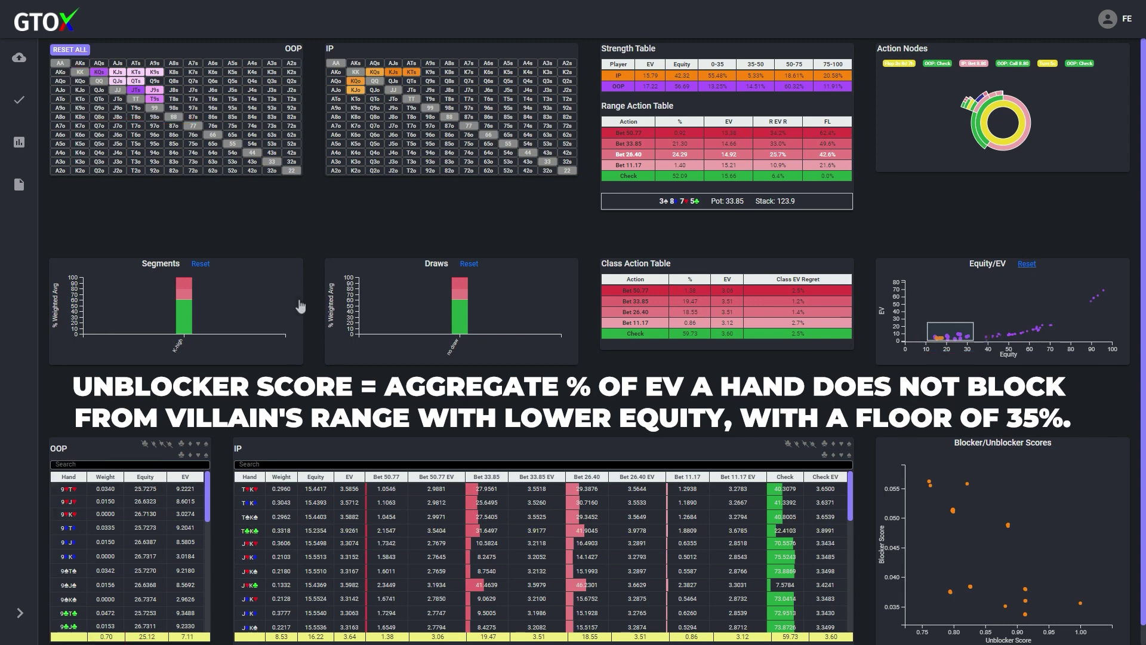
# Step: Replace the K-high filter with 3rd pair and select OOP hands up to about 52 equity in the Equity/EV chart, then clear that selection
pyautogui.click(207, 263)
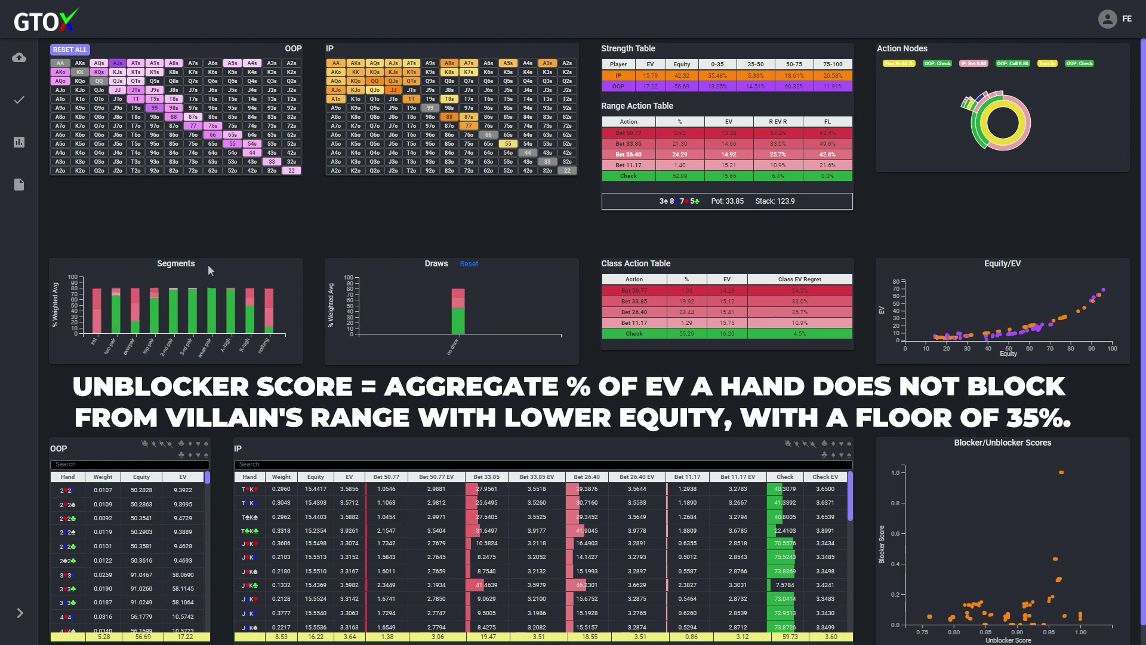
pyautogui.click(192, 291)
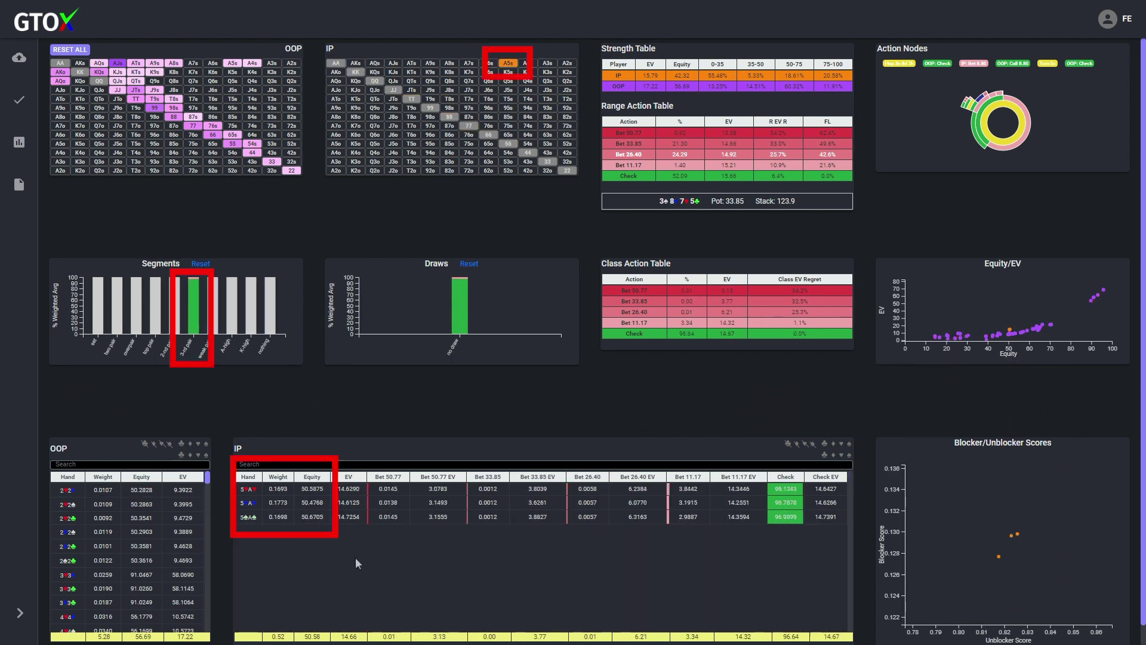
pyautogui.moveTo(1012, 340); pyautogui.dragTo(912, 316)
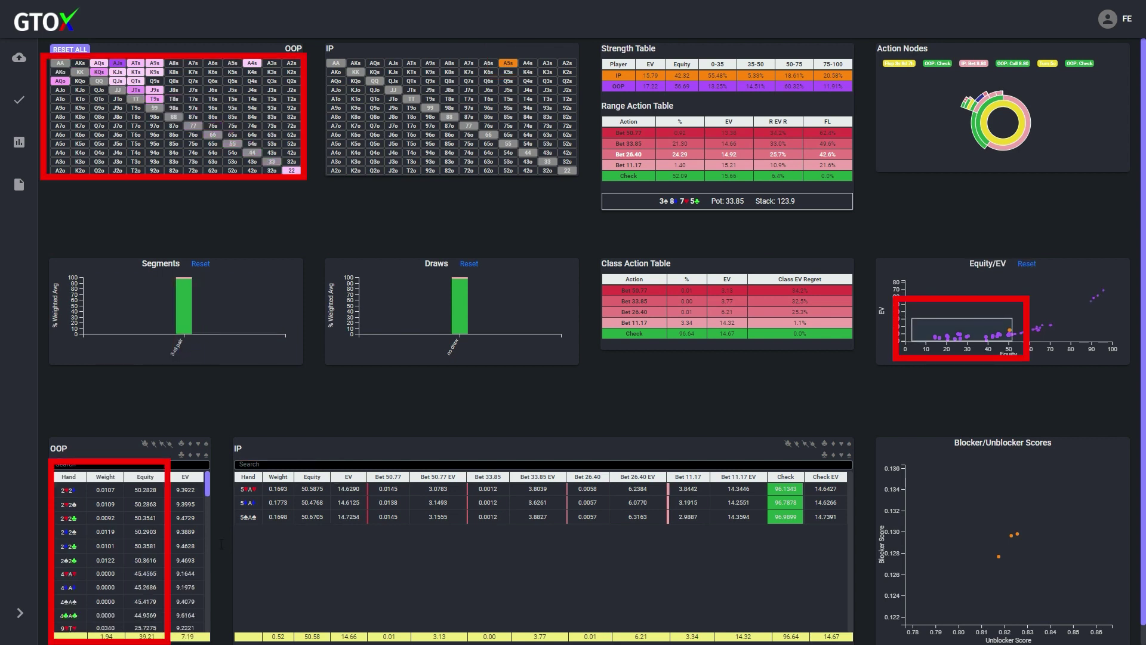
pyautogui.click(1025, 266)
# Step: Clear the draw and 3rd-pair filters, then filter the IP range to K-high hands with no draw
pyautogui.click(476, 266)
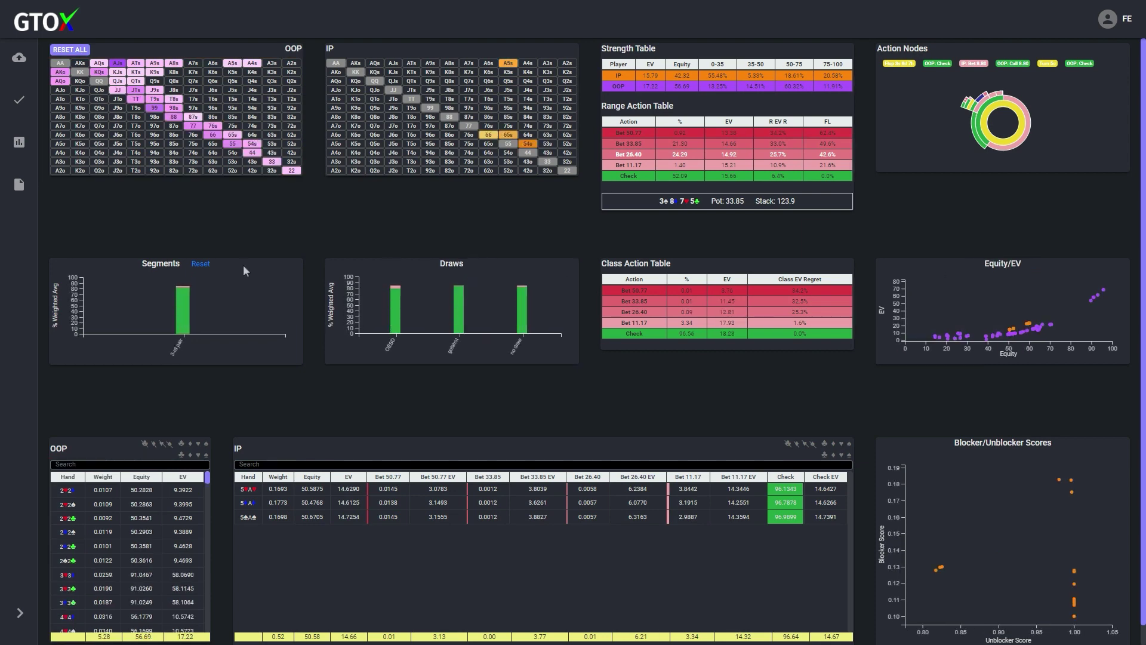
pyautogui.click(199, 262)
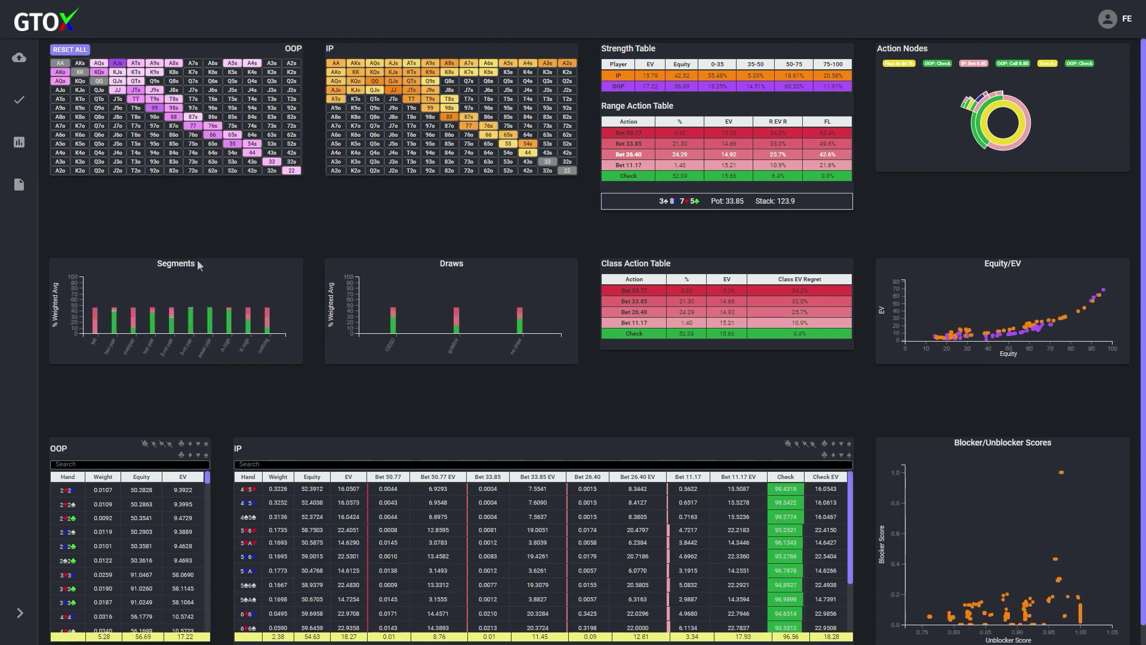
pyautogui.click(251, 313)
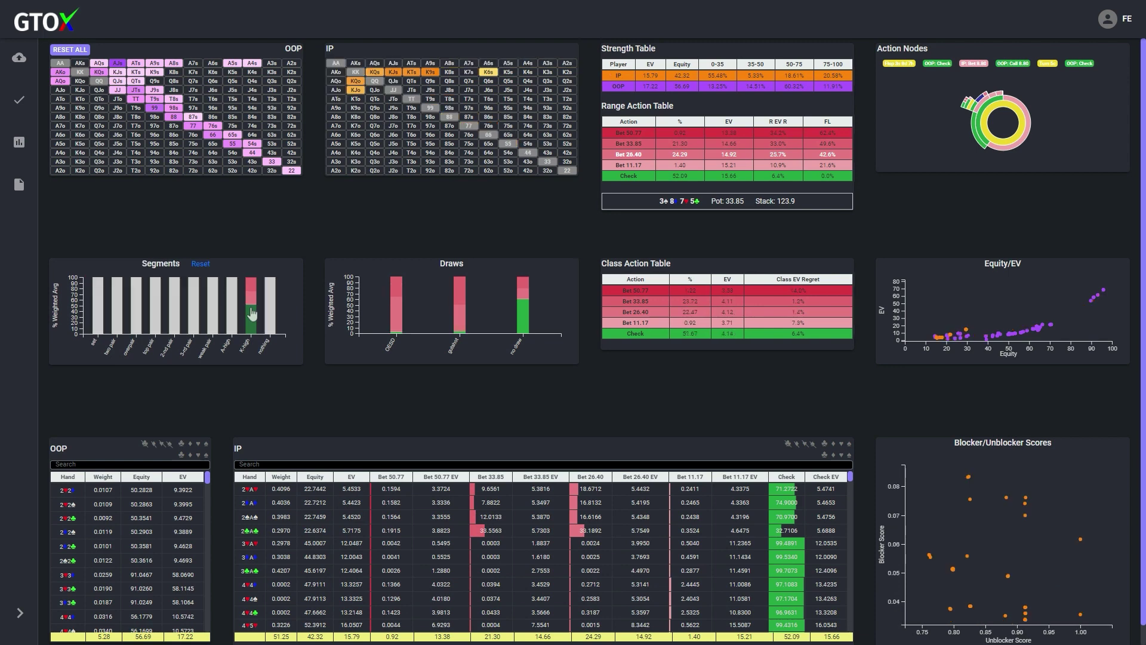
pyautogui.click(523, 308)
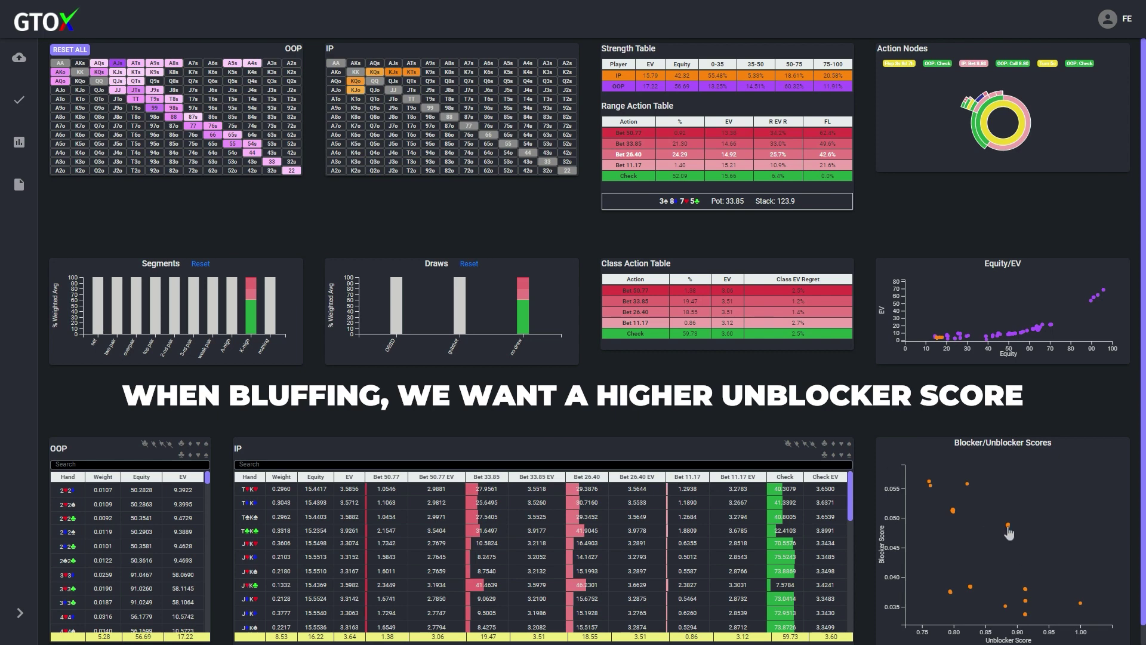
# Step: Compare the K-high strategies for unblocker scores above about 0.87 with those below it by moving a selection in the Blocker/Unblocker Scores chart
pyautogui.moveTo(999, 512)
pyautogui.mouseDown()
pyautogui.moveTo(1100, 638)
pyautogui.moveTo(1097, 622)
pyautogui.mouseUp()
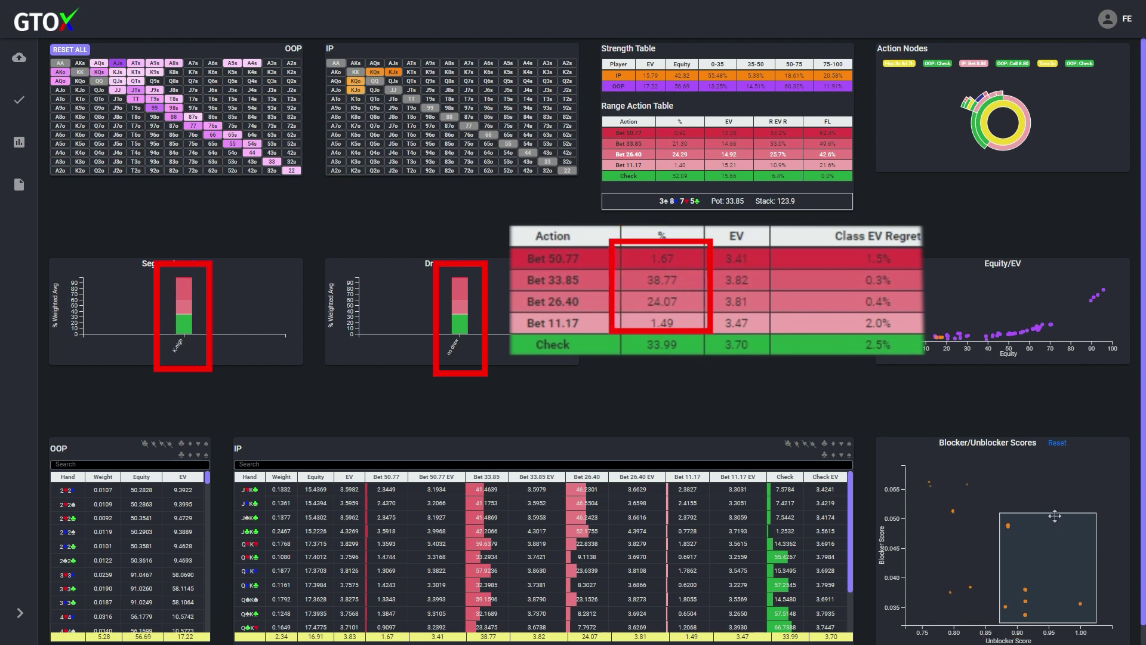
pyautogui.moveTo(1052, 512); pyautogui.dragTo(1039, 457)
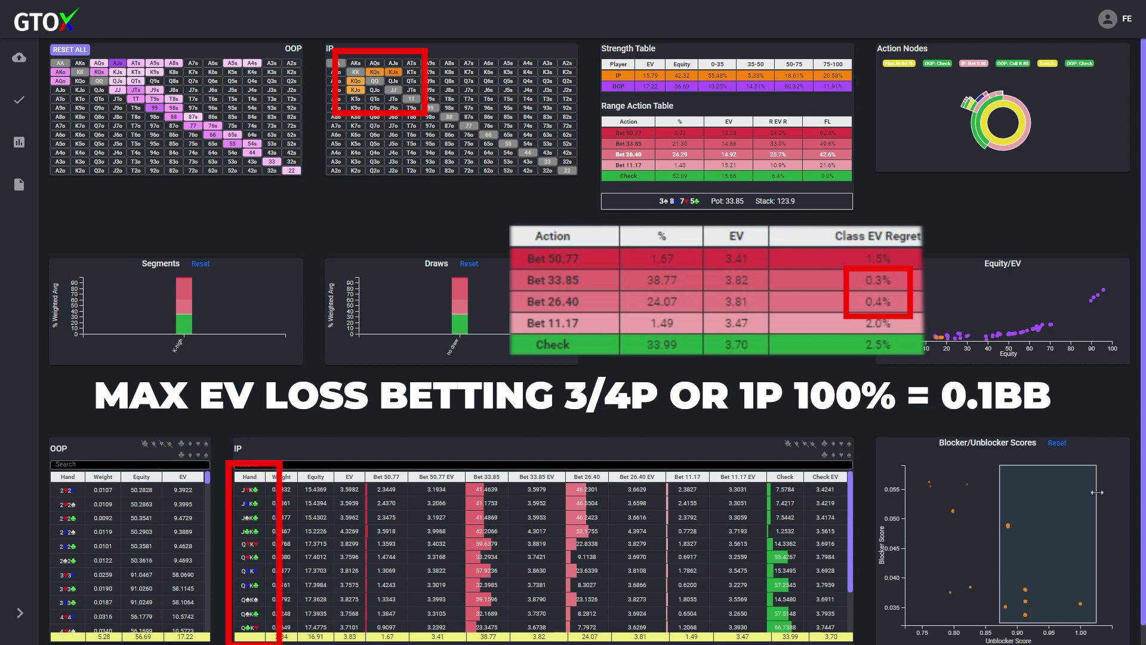
pyautogui.moveTo(1097, 492); pyautogui.dragTo(911, 509)
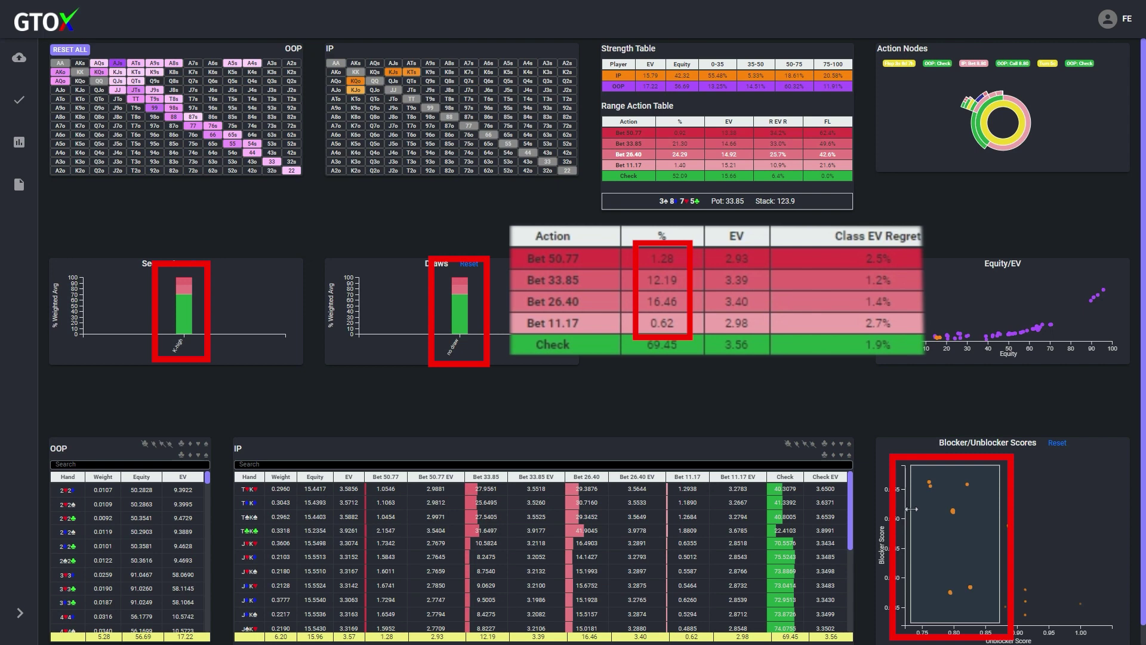
pyautogui.scroll(-5, 800, 537)
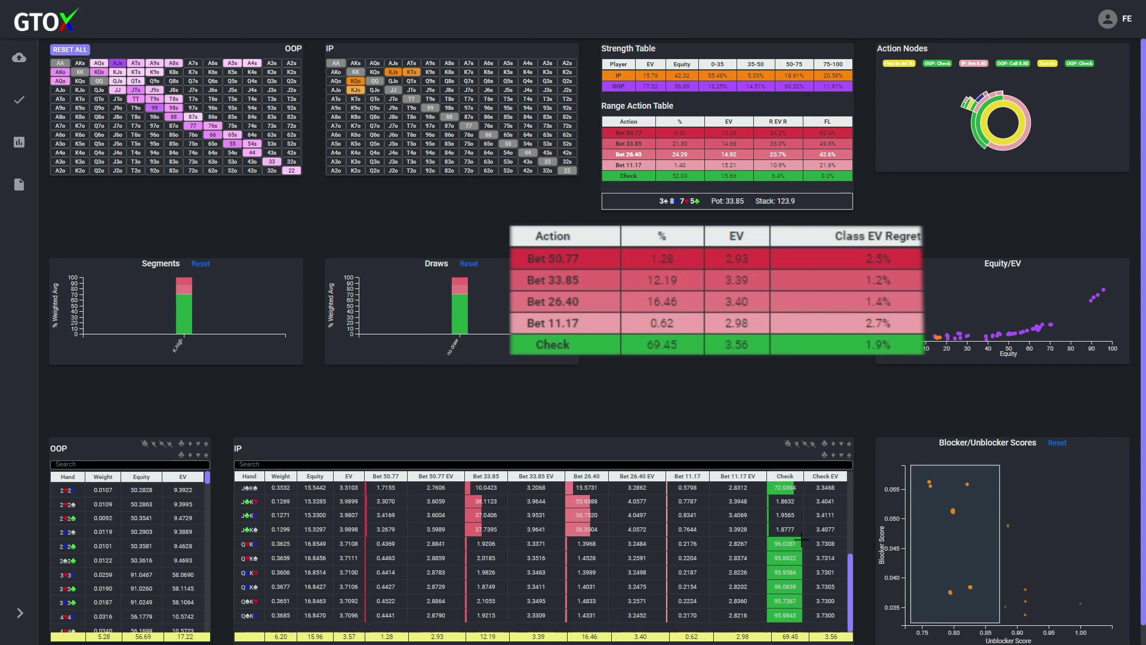
# Step: Move the Blocker/Unblocker Scores selection back above about 0.87 and review the king-queen combos in the IP hand list
pyautogui.moveTo(911, 502); pyautogui.dragTo(1090, 523)
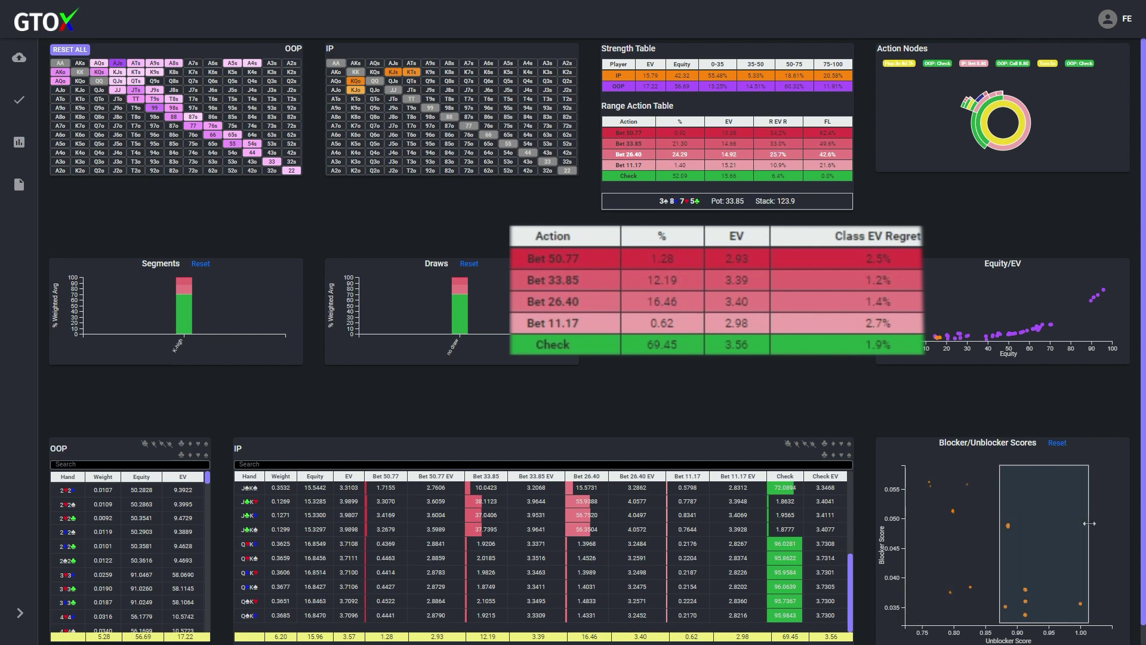
pyautogui.scroll(-1, 613, 567)
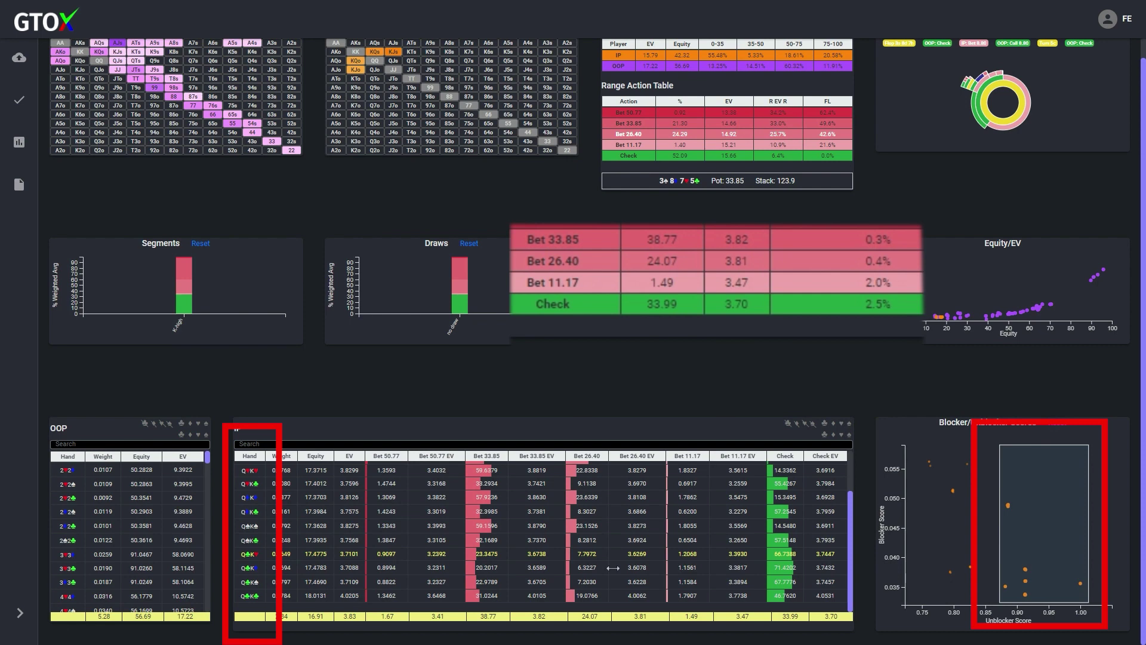
pyautogui.scroll(1, 1045, 527)
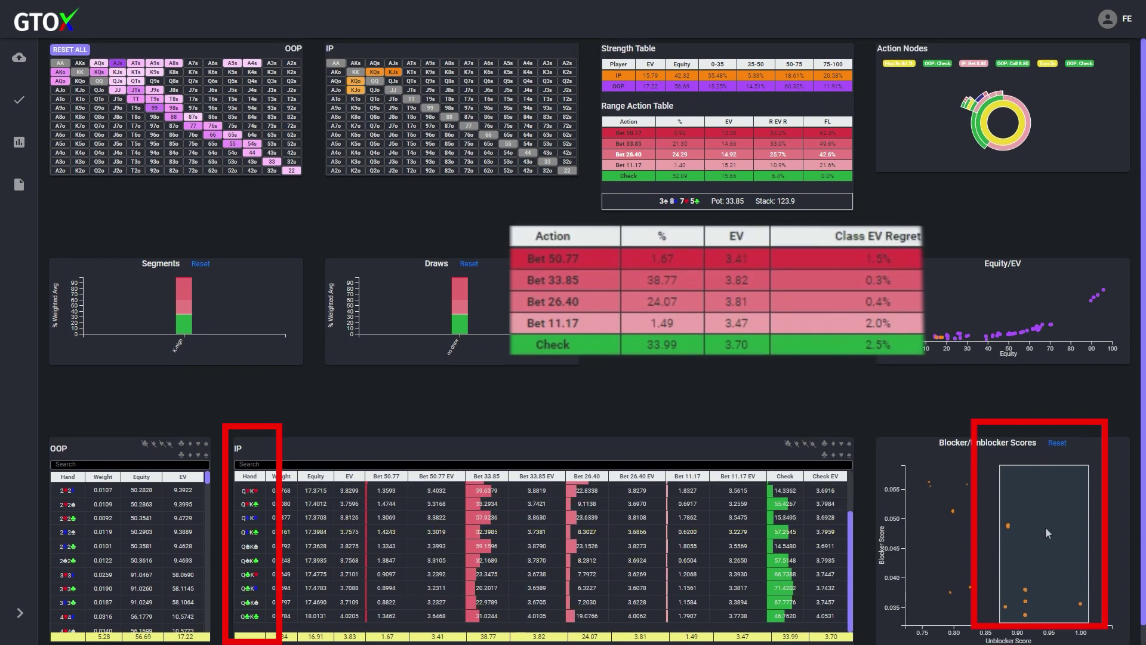
# Step: Select unblocker scores below about 0.87, exclude combos containing clubs from the IP list to review the rest, then lift the club exclusion
pyautogui.click(915, 490)
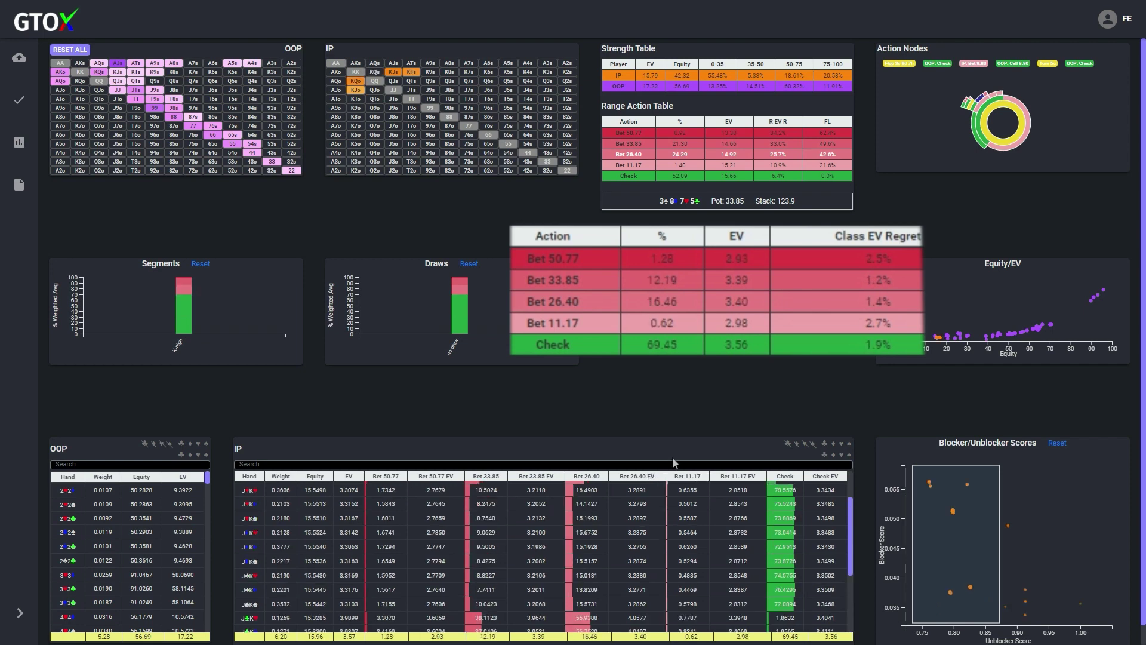
pyautogui.click(788, 445)
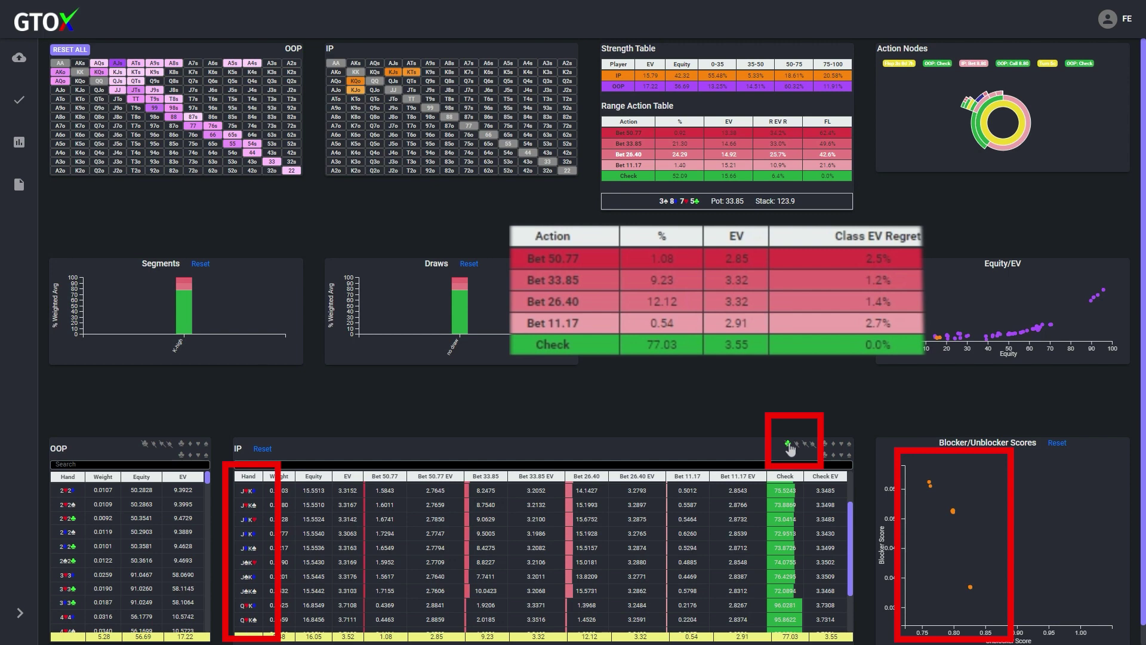
pyautogui.scroll(-2, 758, 555)
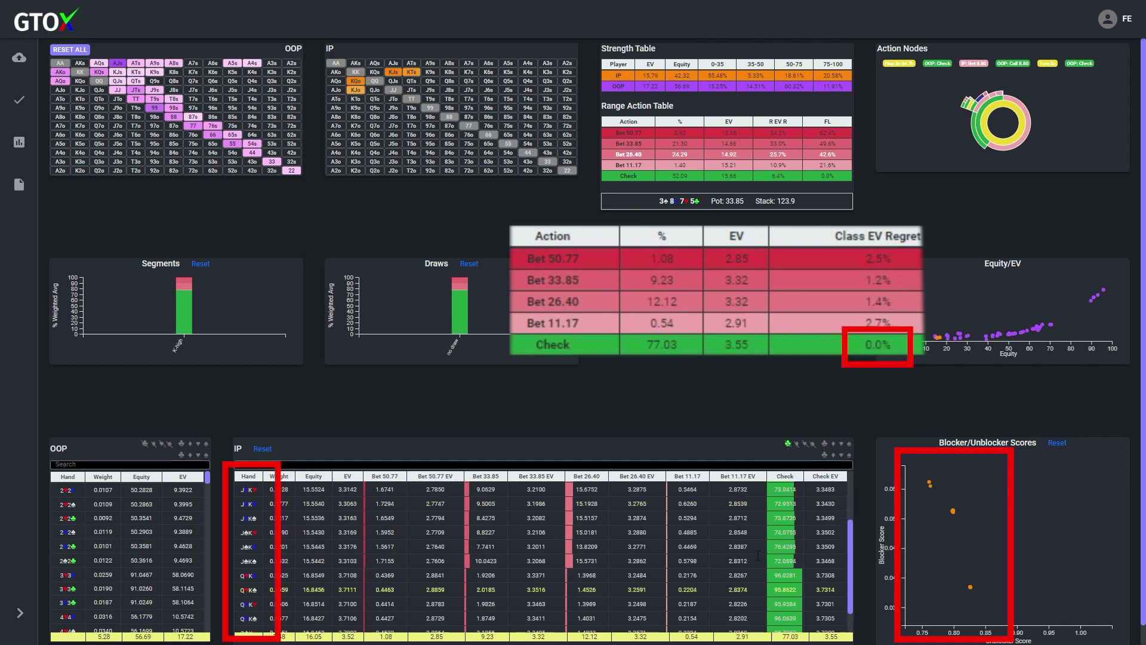
pyautogui.scroll(3, 758, 555)
pyautogui.click(789, 445)
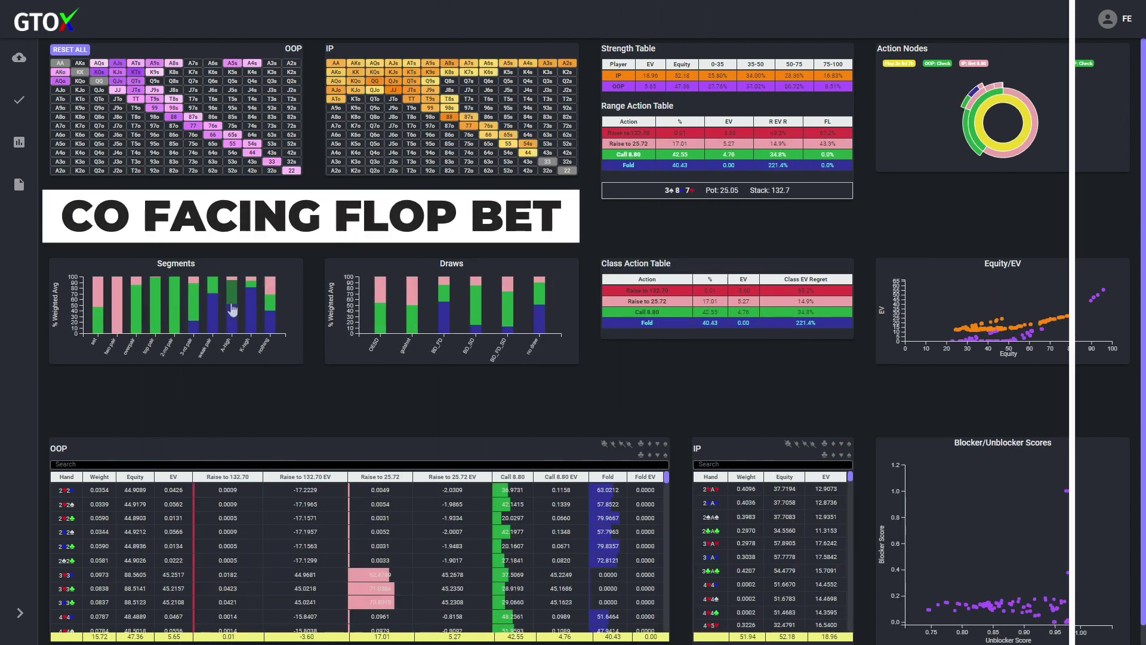
# Step: Filter OOP's range facing the flop bet to A-high, K-high and nothing hands with BD_FD, BD_SD, BD_FD_SD or no draw
pyautogui.click(251, 310)
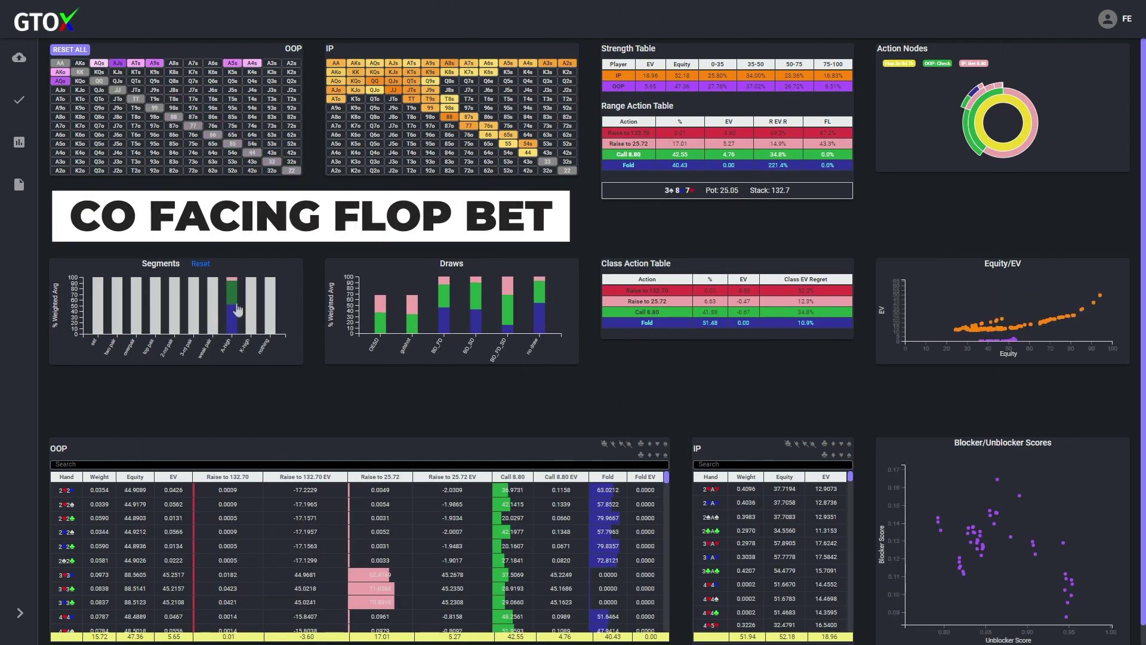
pyautogui.click(270, 304)
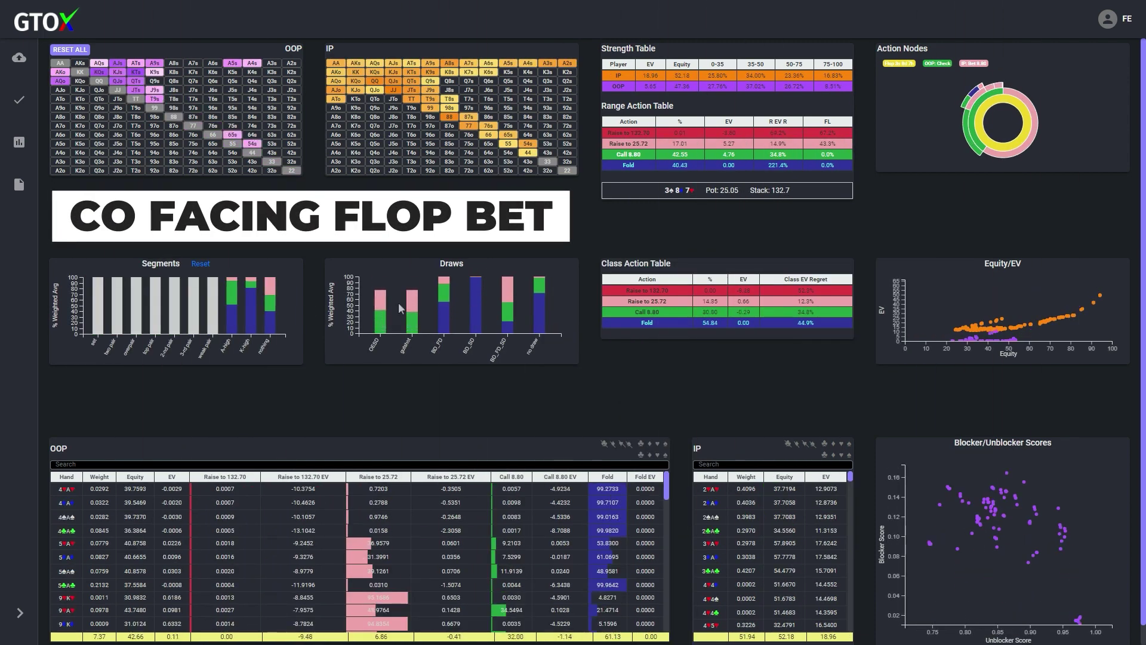
pyautogui.click(445, 308)
pyautogui.click(474, 306)
pyautogui.click(504, 313)
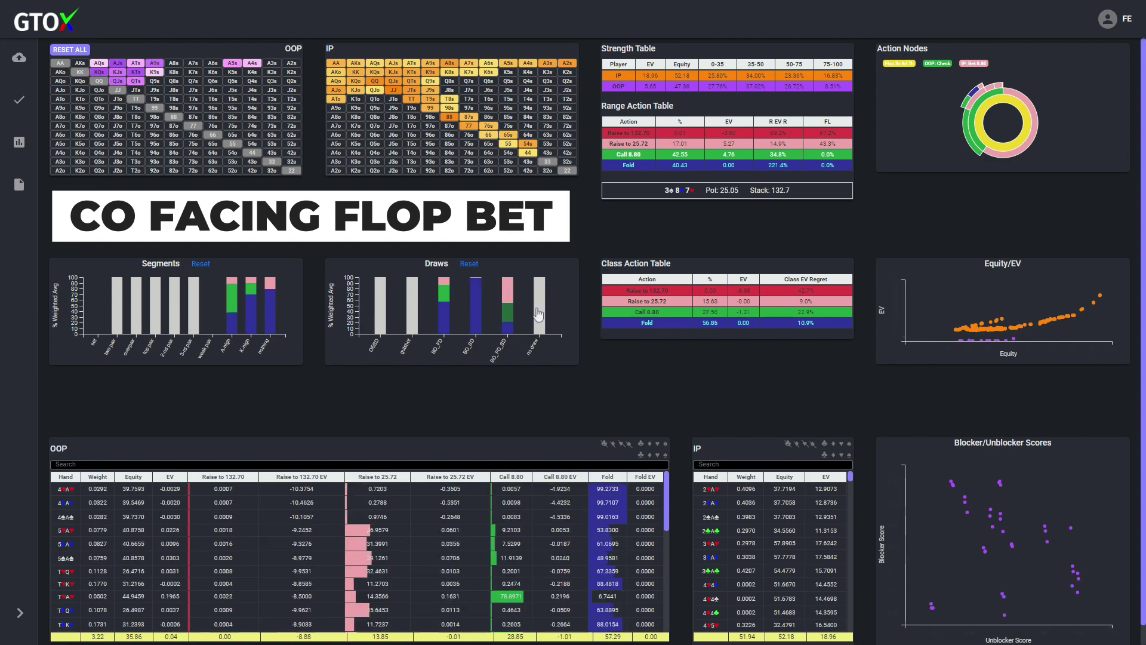
pyautogui.click(539, 314)
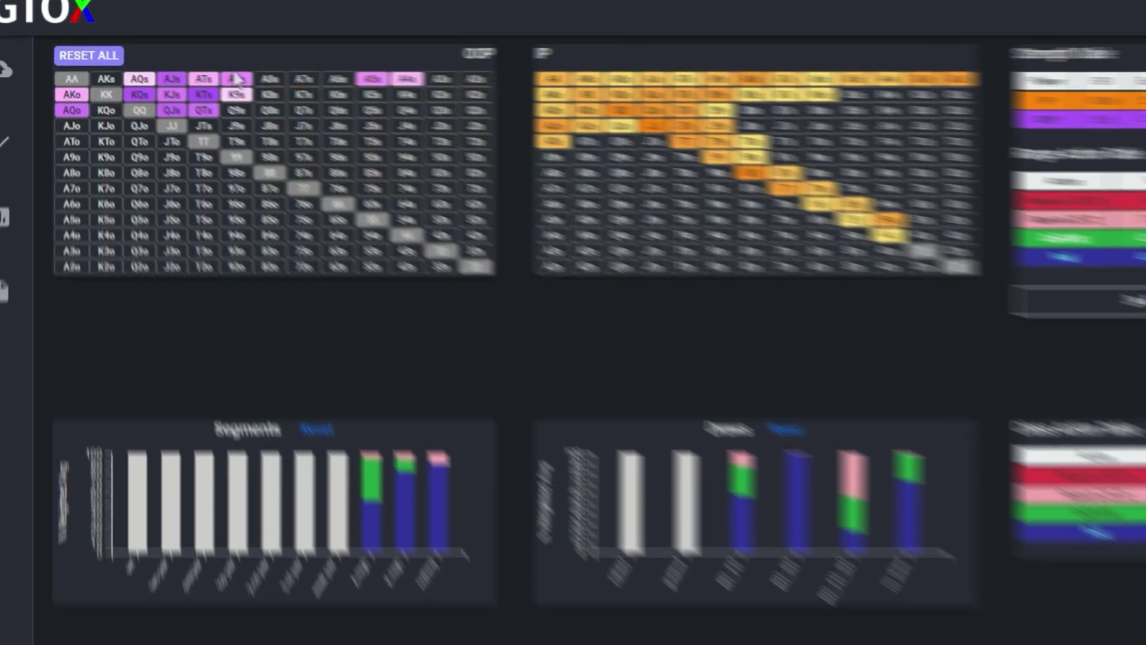
# Step: Examine the raise, call and fold frequencies by suit for ATs and AJs in the OOP range grid
pyautogui.moveTo(212, 80)
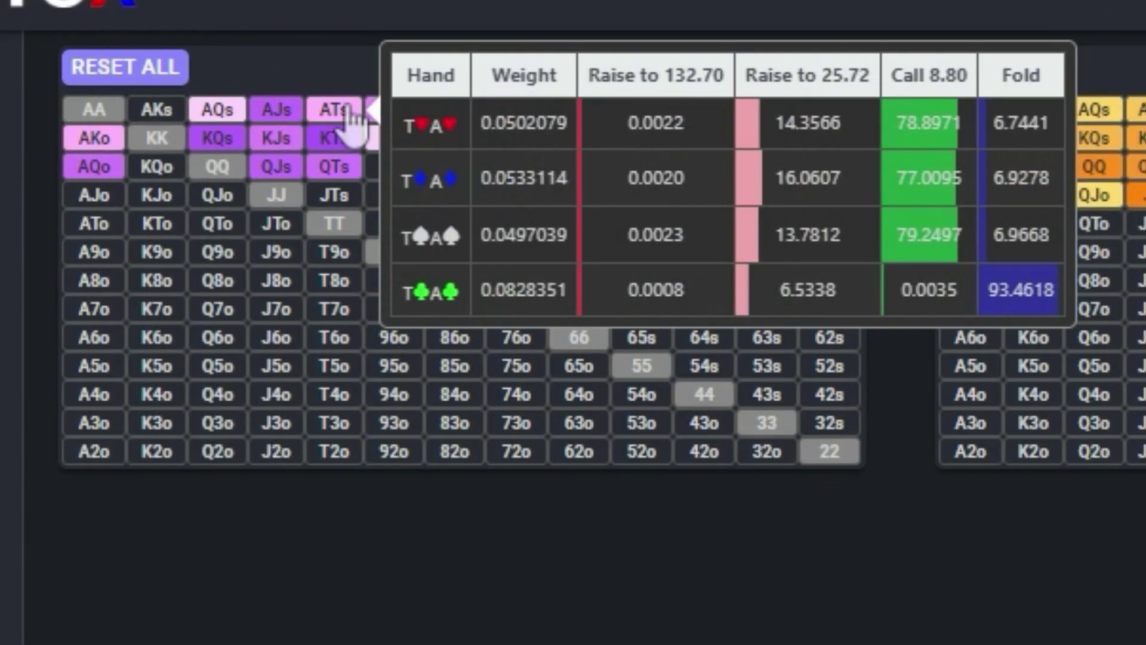
pyautogui.moveTo(286, 123)
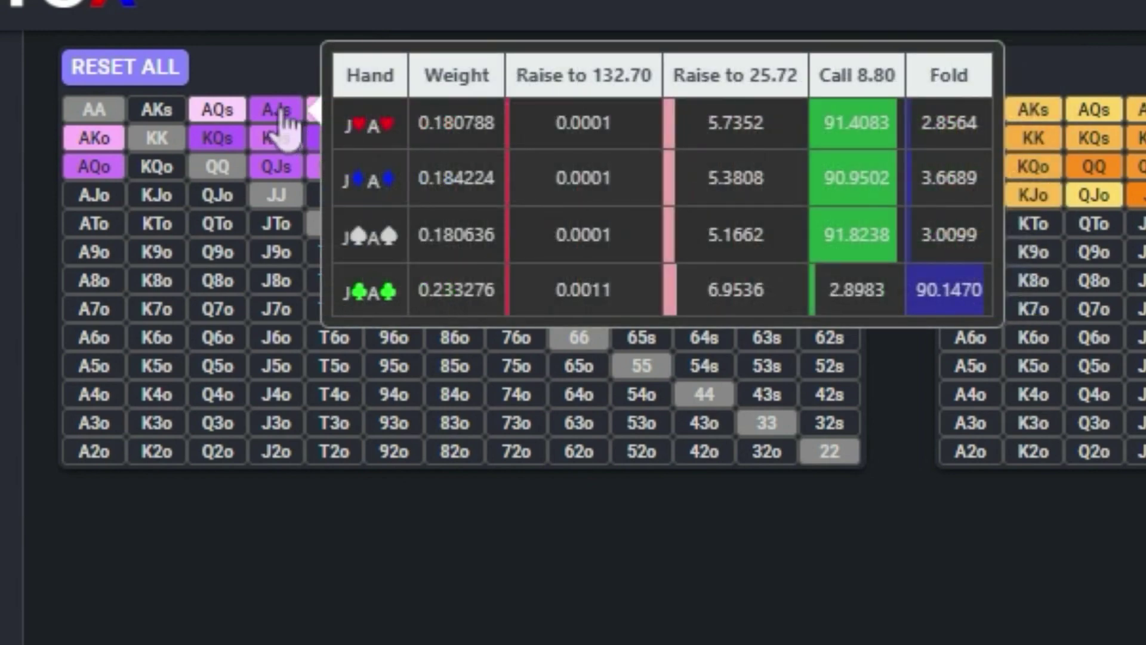
pyautogui.moveTo(218, 143)
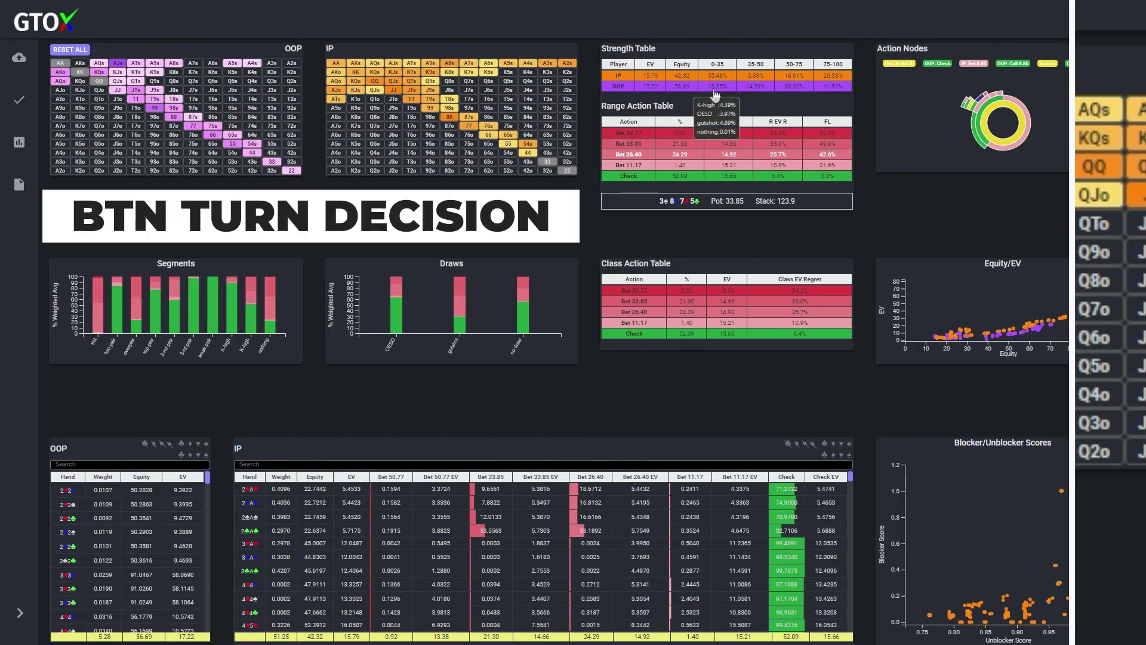
# Step: Restrict OOP's range to the 0-35 and 35-50 equity buckets, search its hand list for s, d, h and c in turn, and clear the search
pyautogui.click(753, 88)
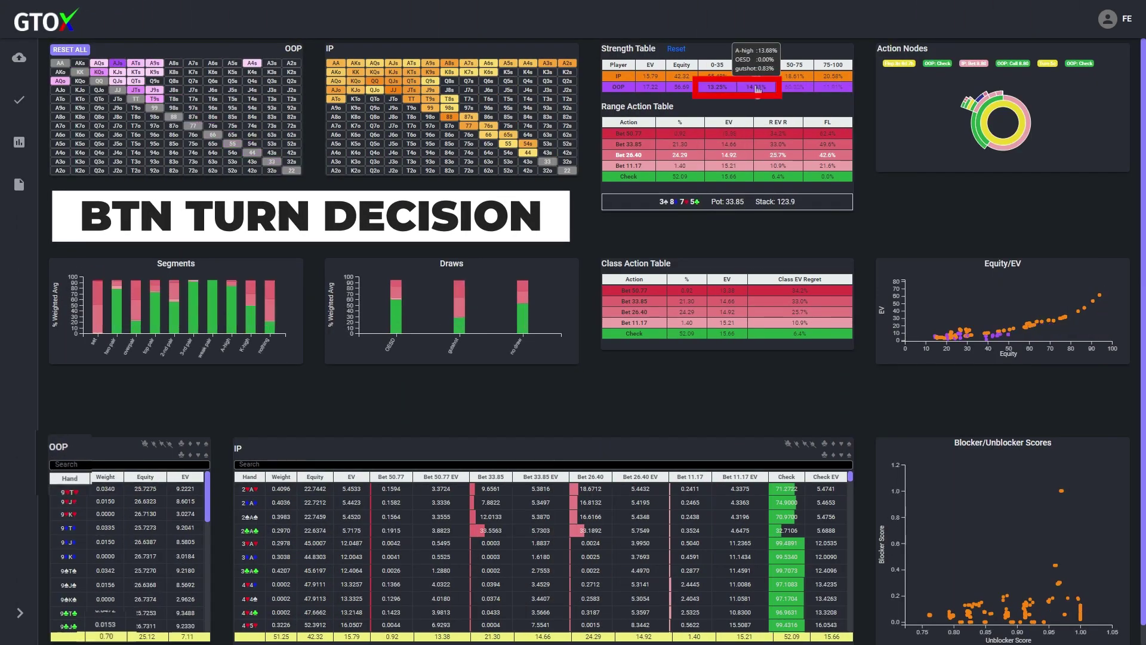
pyautogui.click(148, 461)
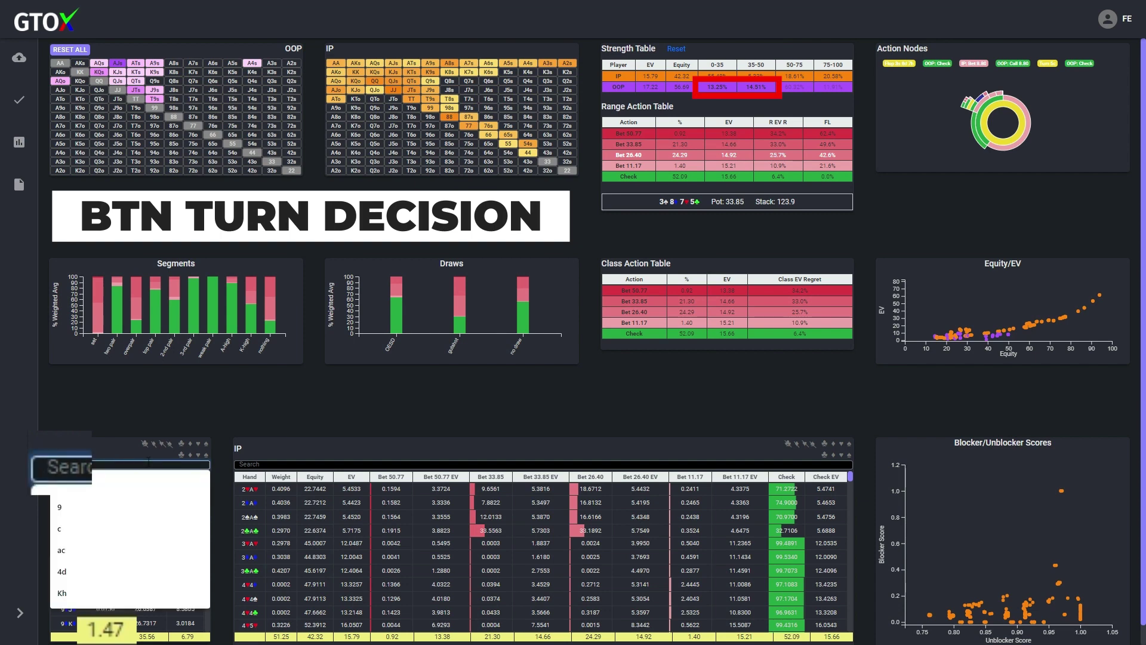
pyautogui.write('S')
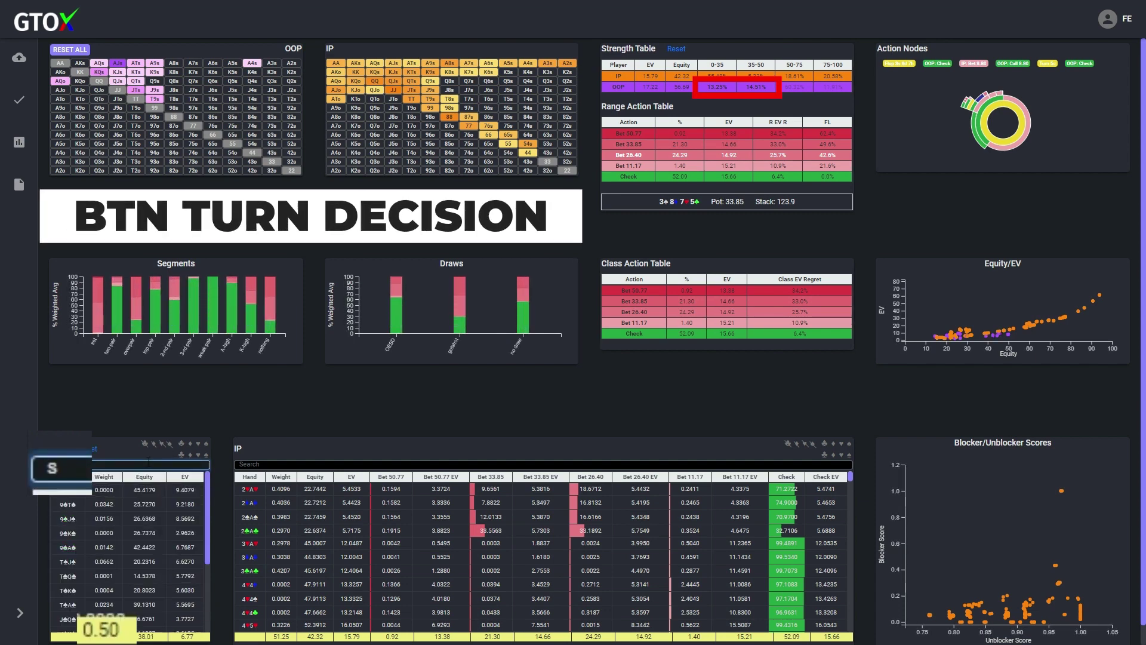
pyautogui.press('BackSpace')
pyautogui.write('d')
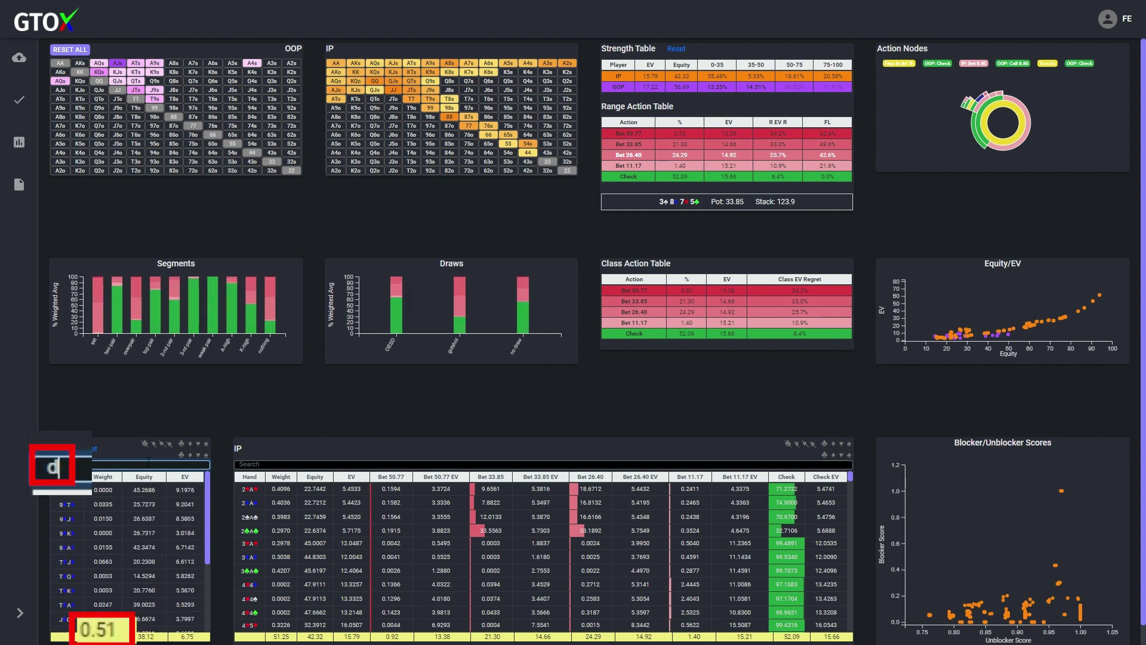
pyautogui.press('BackSpace')
pyautogui.write('h')
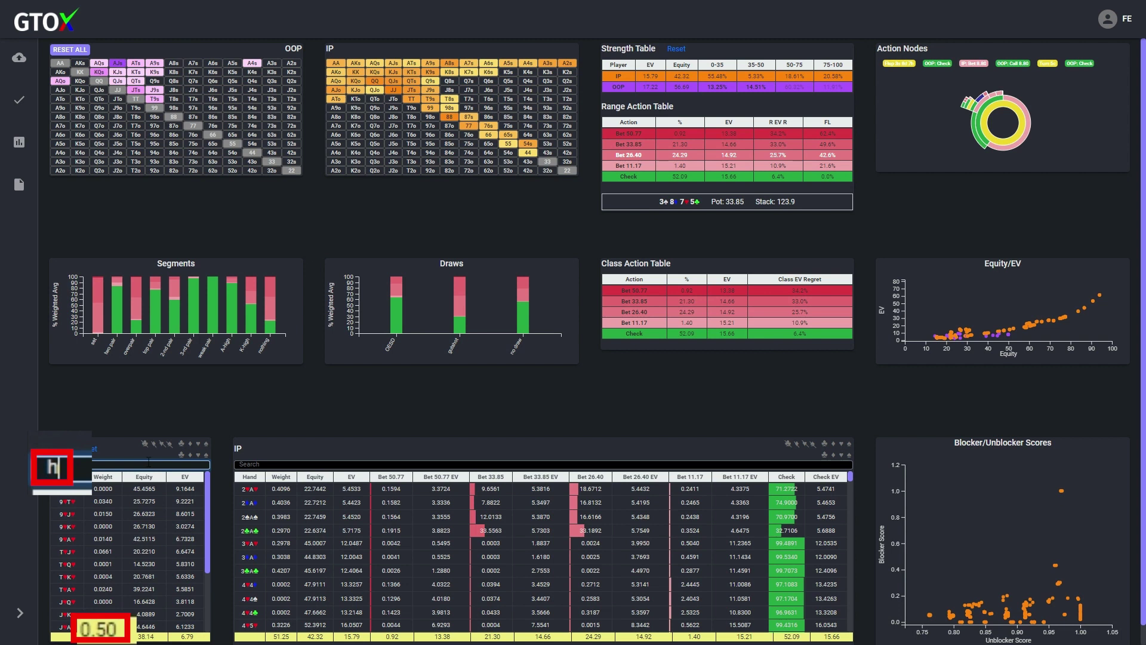
pyautogui.press('BackSpace')
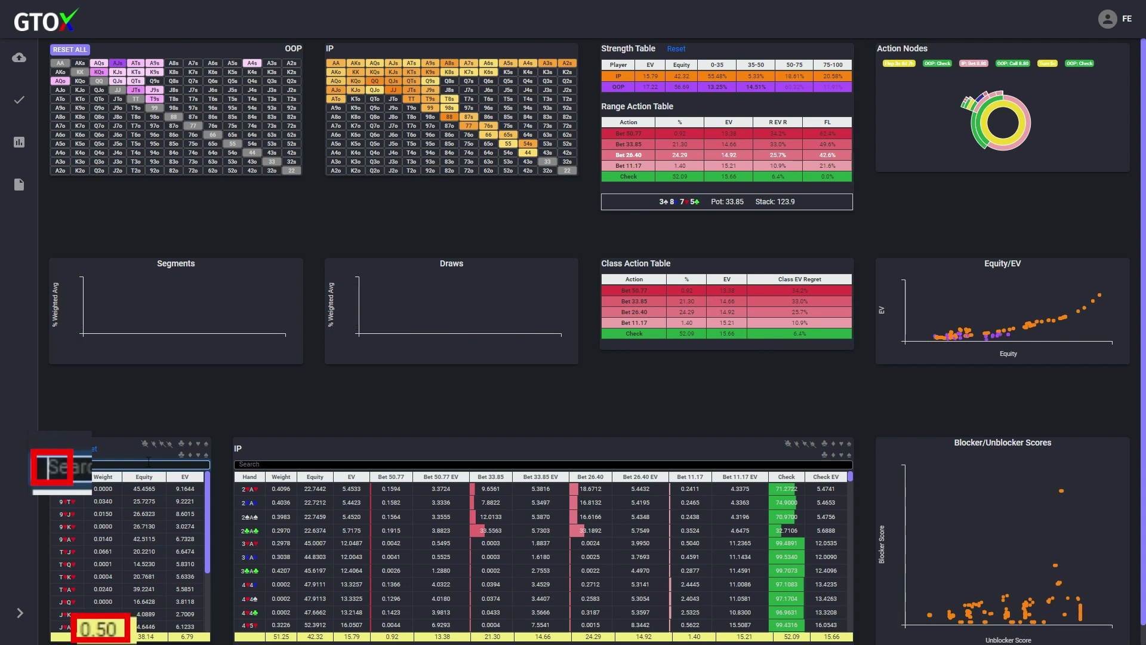
pyautogui.write('c')
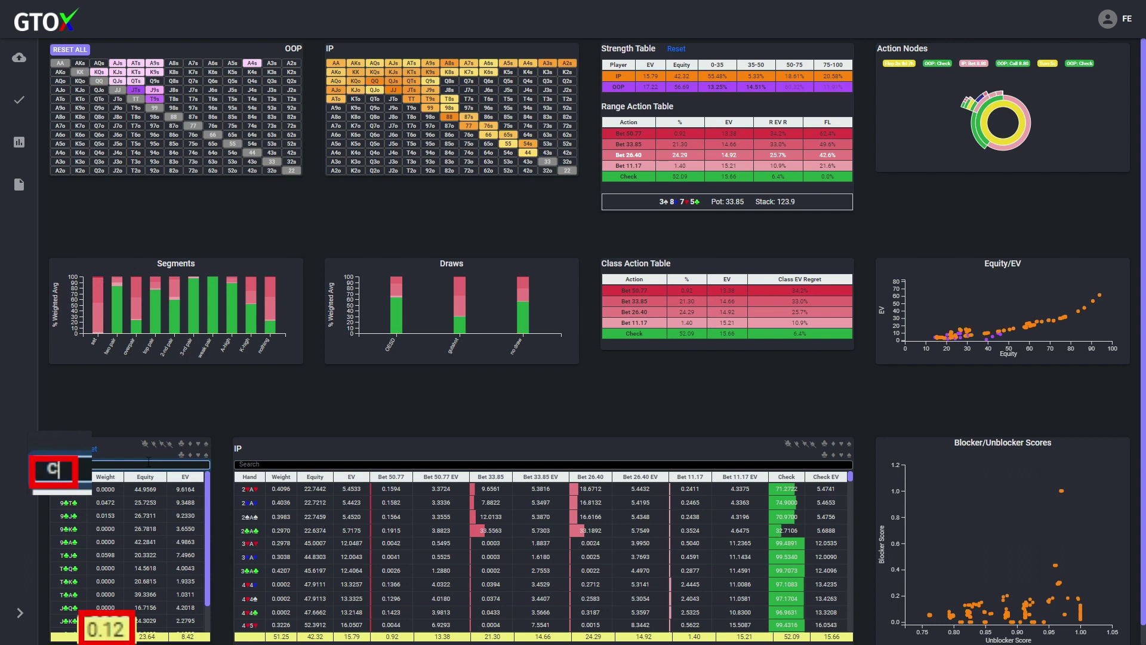
pyautogui.click(95, 452)
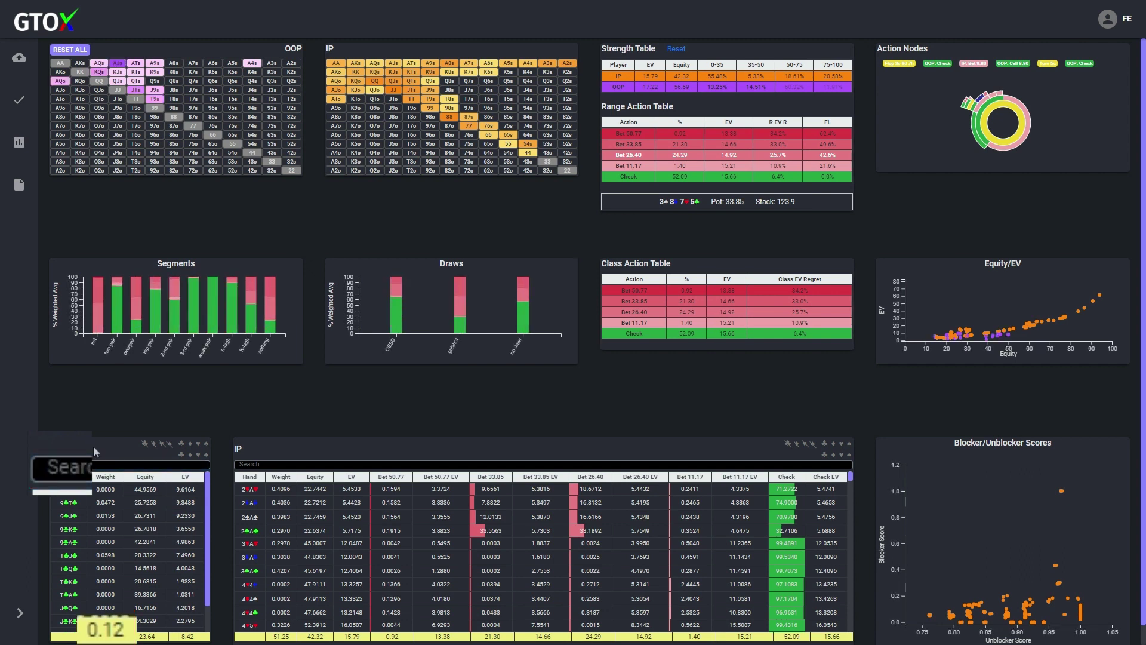
# Step: Examine the combo weights by suit for QTs, ATs and KJs in the OOP range grid
pyautogui.moveTo(148, 89)
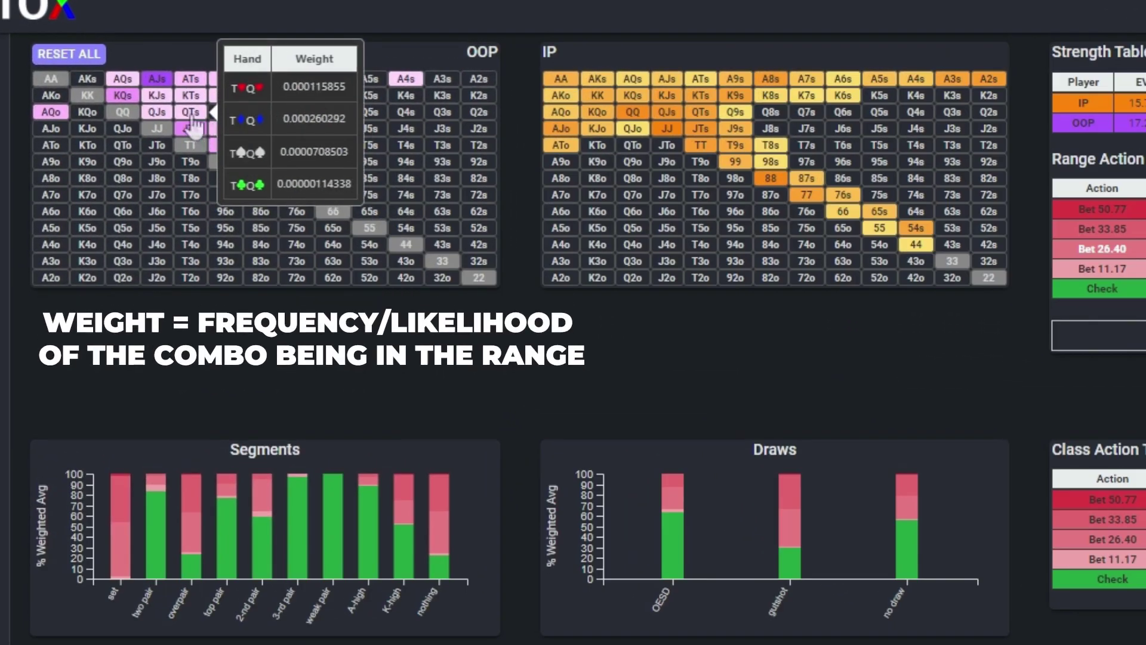
pyautogui.moveTo(210, 103)
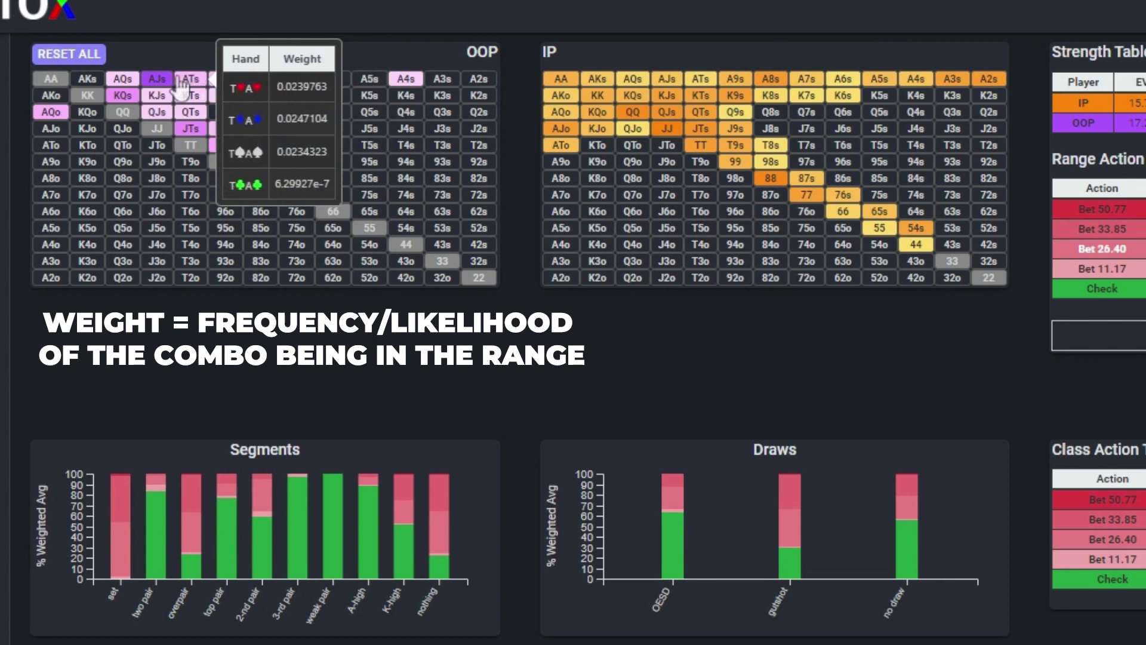
pyautogui.moveTo(160, 89)
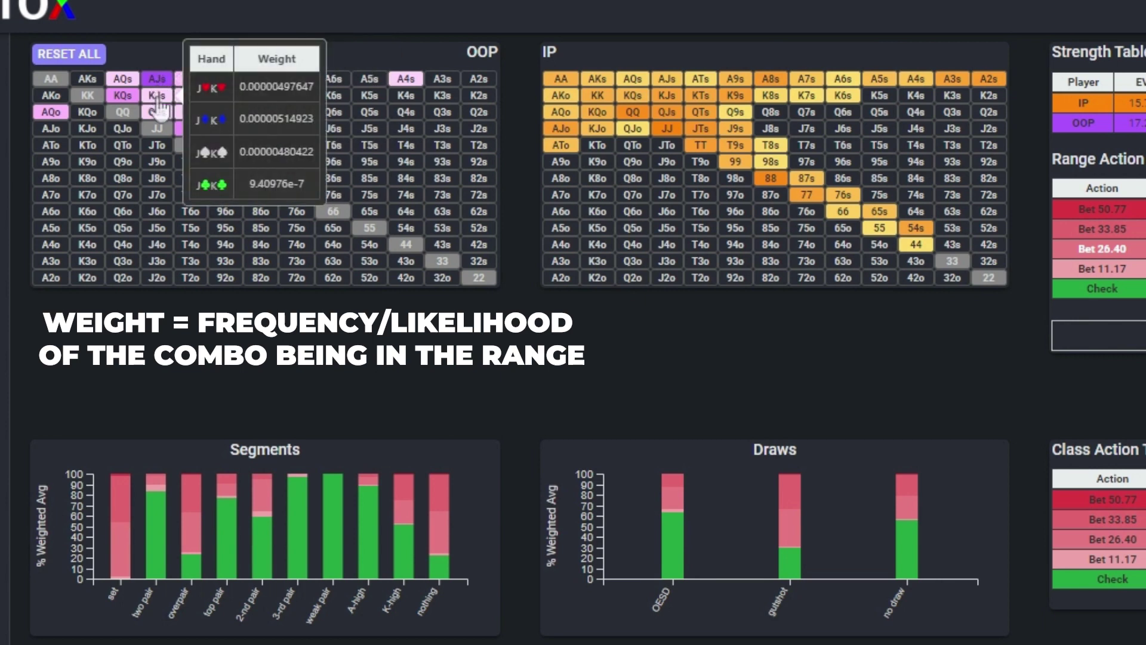
pyautogui.moveTo(129, 100)
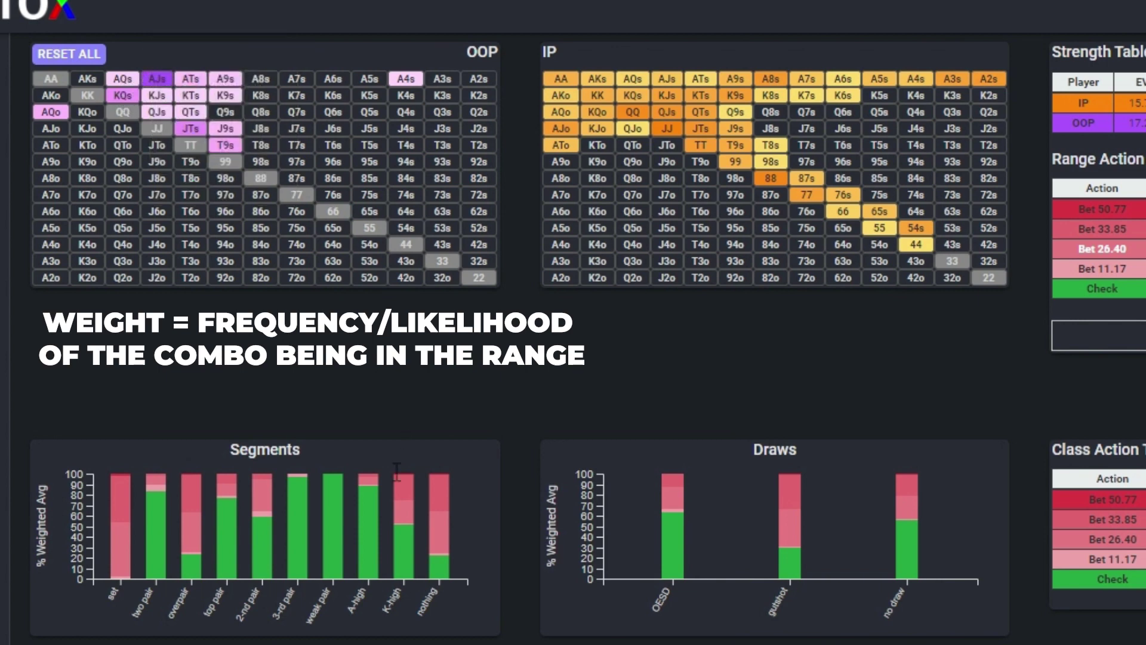
# Step: Filter IP's range to K-high hands with no draw and examine the bet and check frequencies by suit for the suited king combos
pyautogui.click(911, 517)
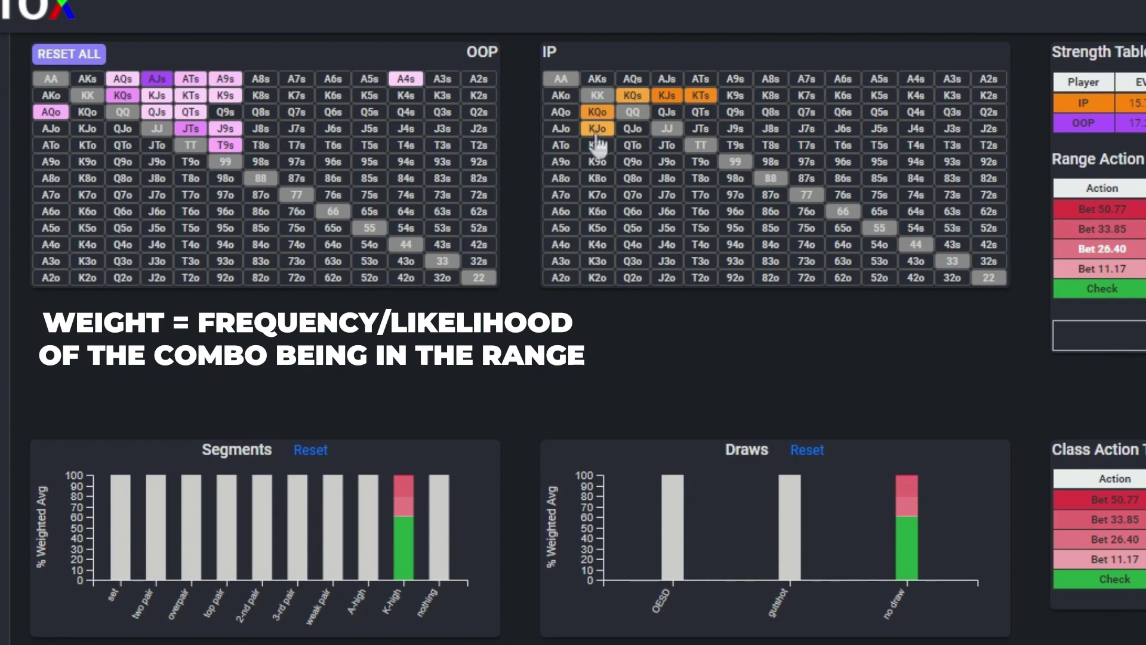
pyautogui.moveTo(597, 114)
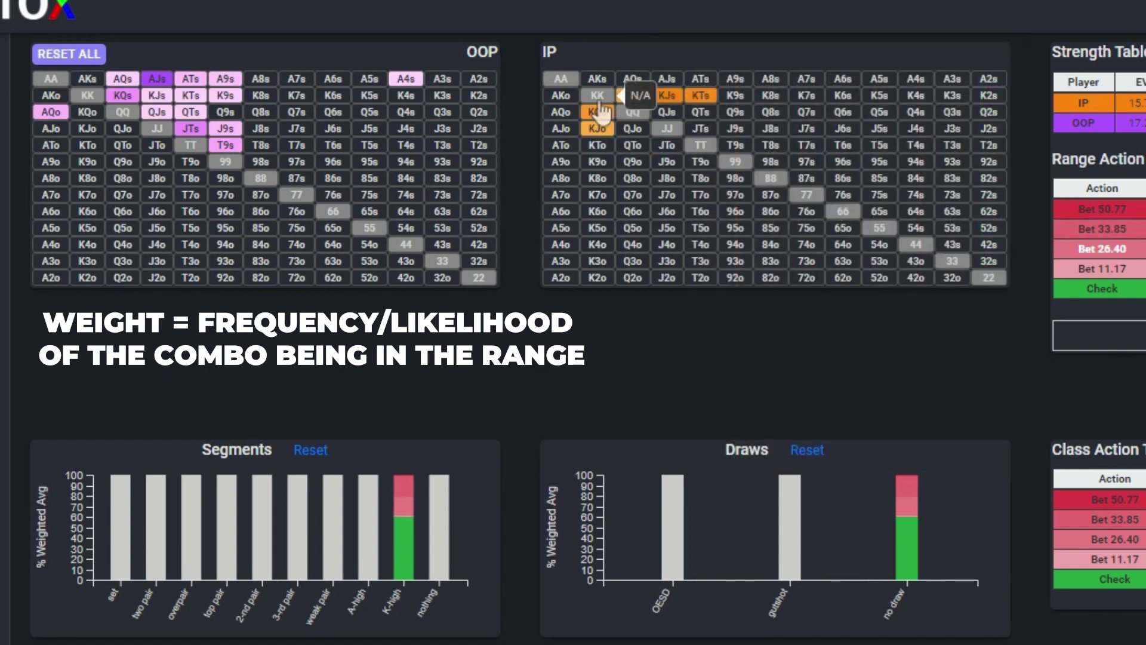
pyautogui.moveTo(647, 102)
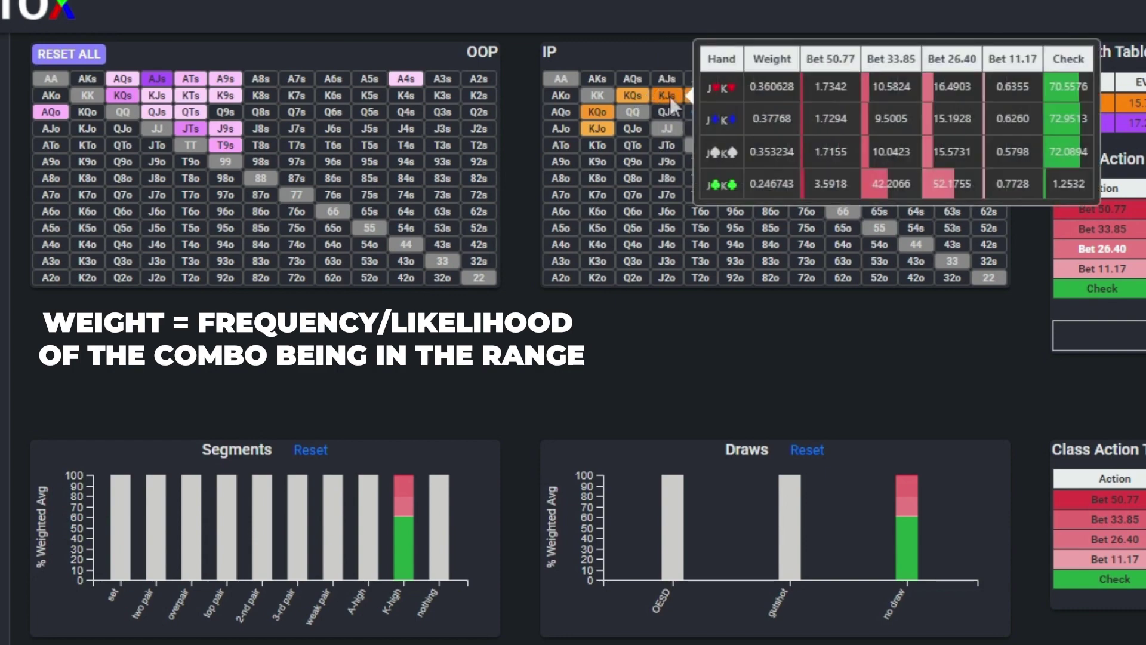
pyautogui.moveTo(703, 105)
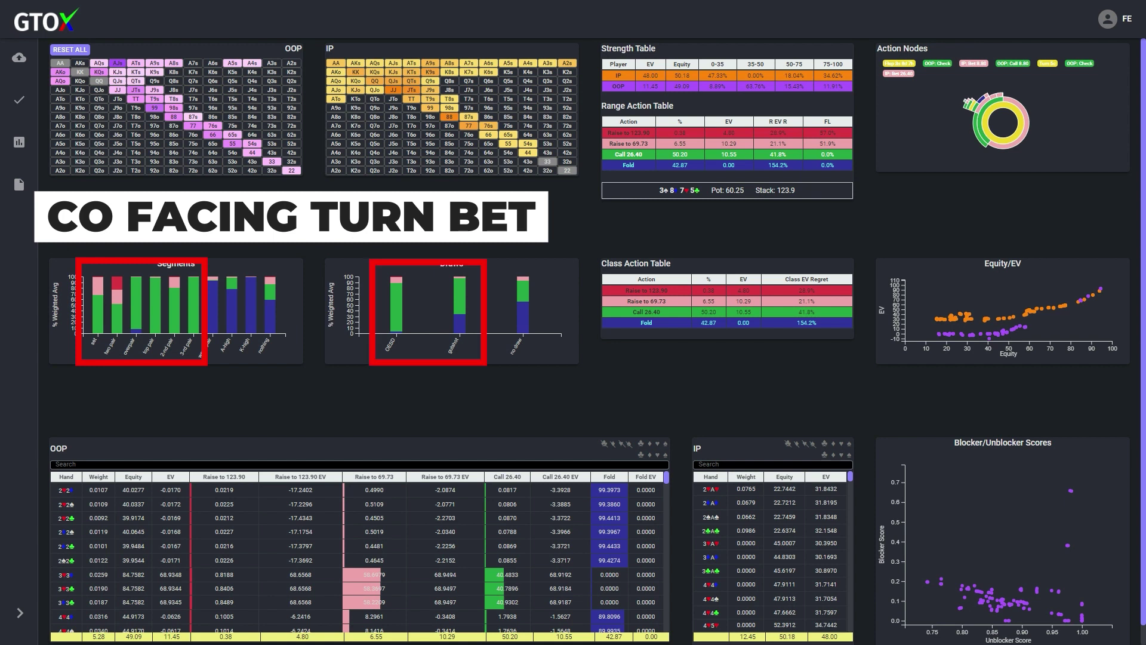
# Step: Filter OOP's range facing the turn bet to A-high hands and review the raise, call and fold frequencies in its hand list
pyautogui.moveTo(231, 284)
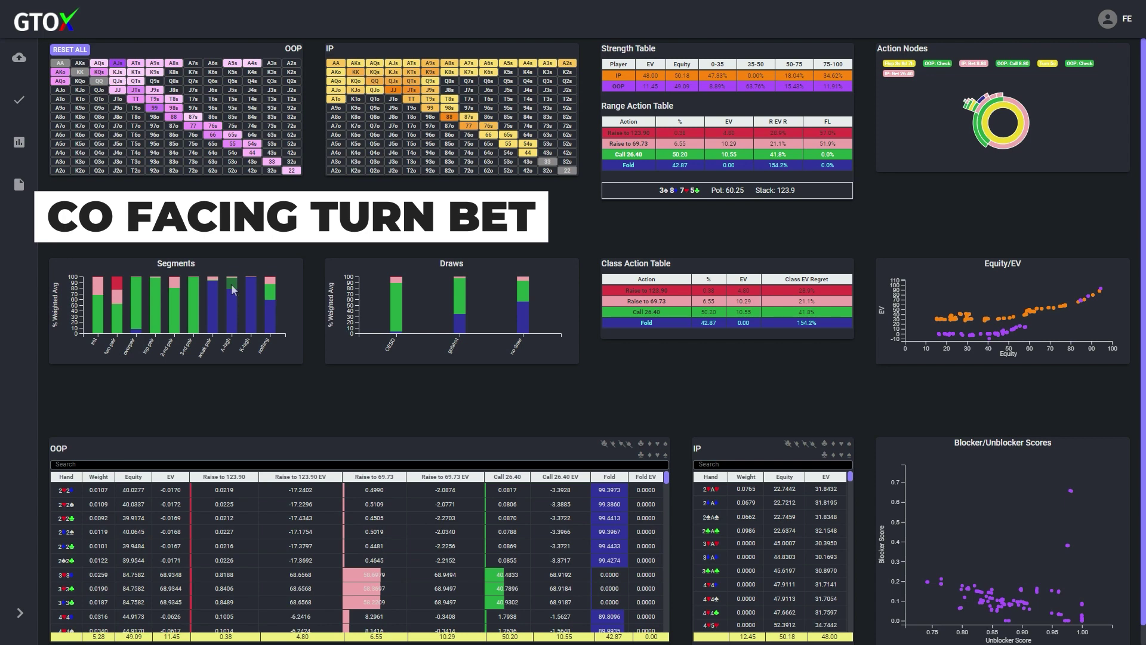
pyautogui.click(233, 290)
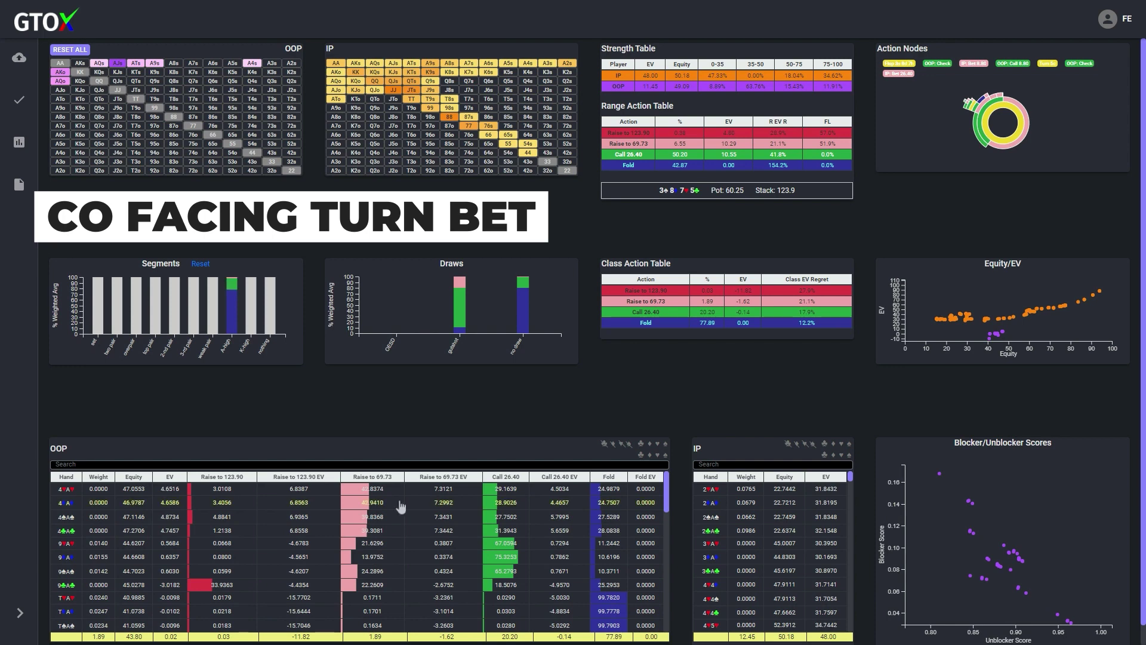
pyautogui.scroll(-10, 401, 507)
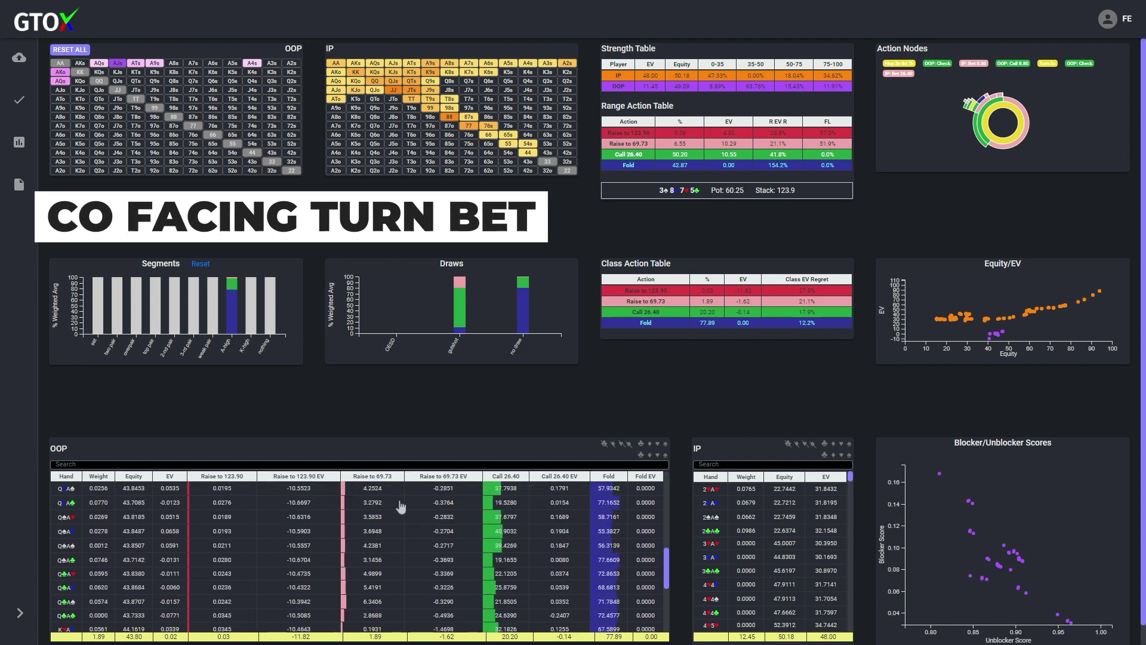
pyautogui.scroll(10, 400, 507)
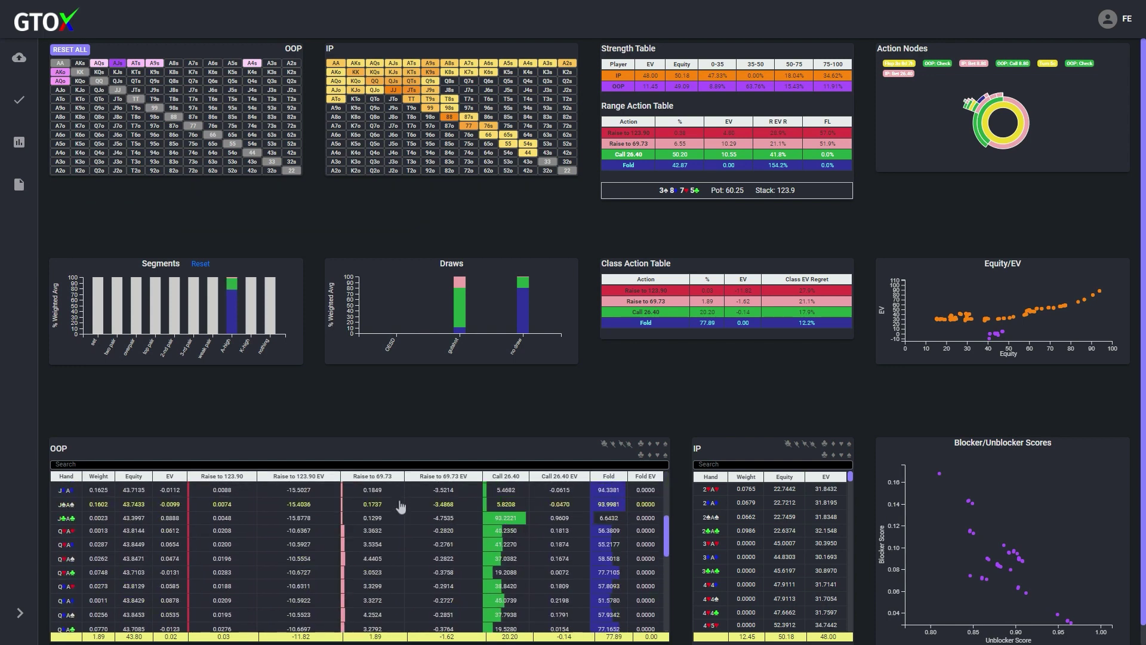
pyautogui.scroll(2, 400, 506)
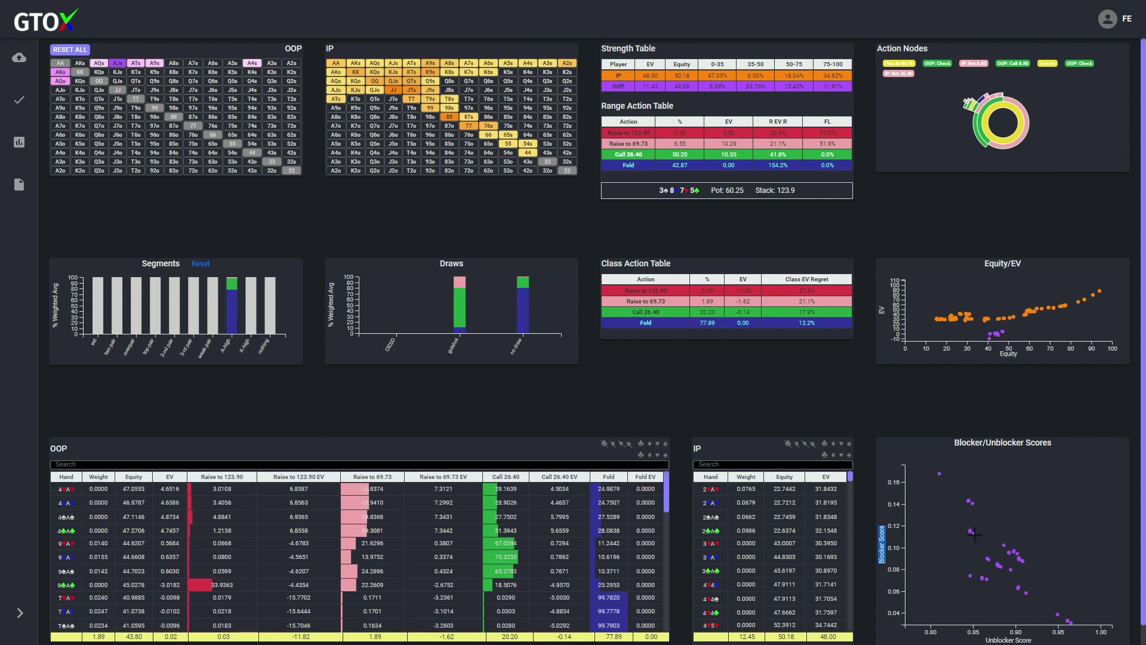
# Step: Select A-high hands with unblocker scores below about 0.87 in the Blocker/Unblocker Scores plot and narrow OOP's range to AJs
pyautogui.moveTo(931, 468); pyautogui.dragTo(994, 600)
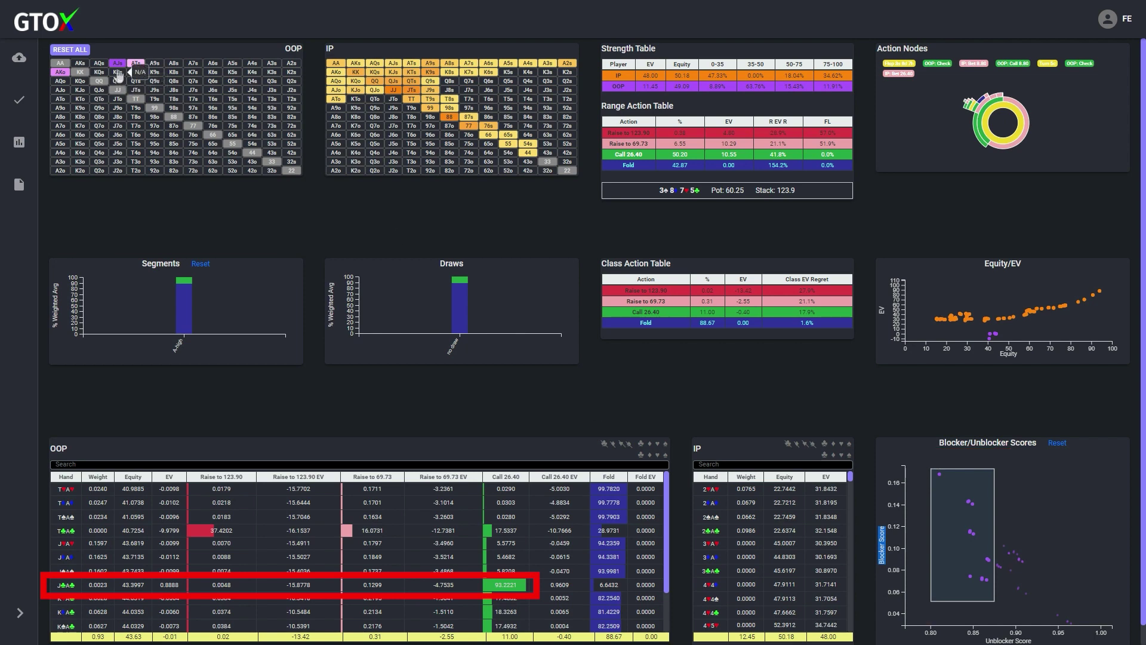
pyautogui.moveTo(120, 68)
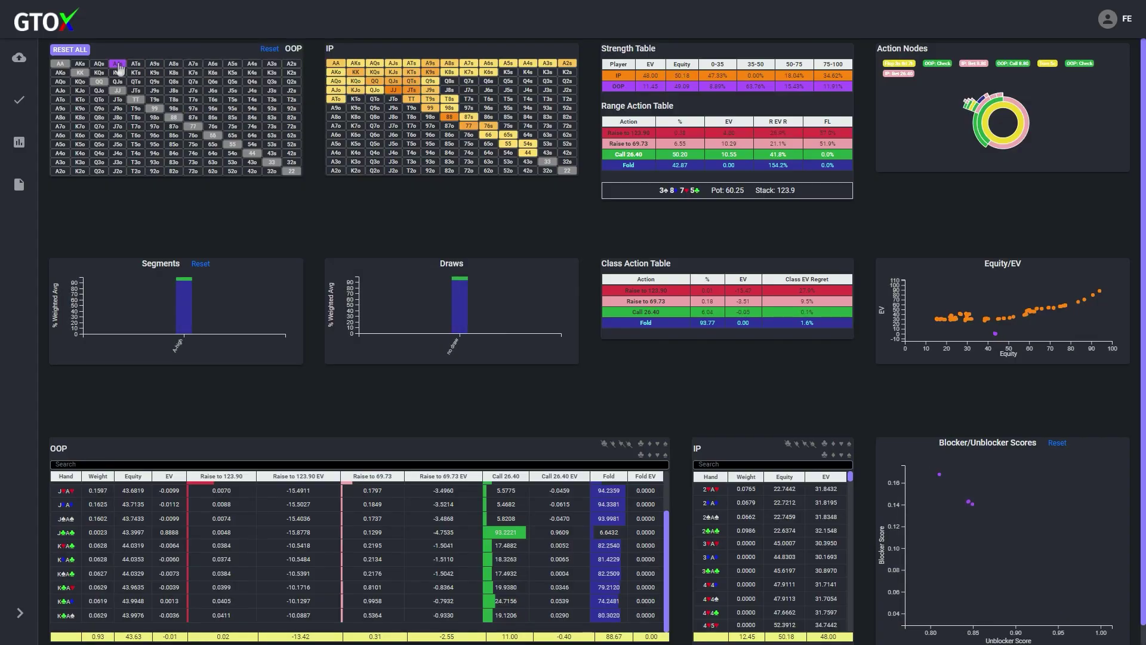
pyautogui.click(119, 64)
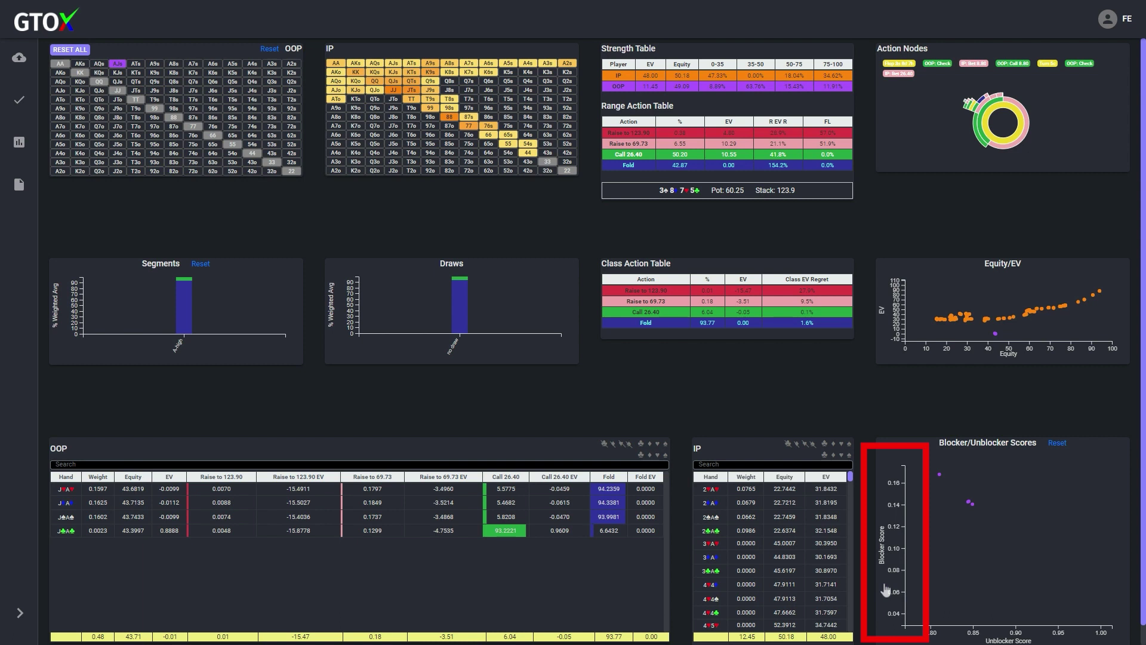
# Step: Isolate the AJs combo with the highest blocker score, shift the selection to the lower-scoring ones for comparison, and reset the selection
pyautogui.moveTo(930, 469); pyautogui.dragTo(952, 484)
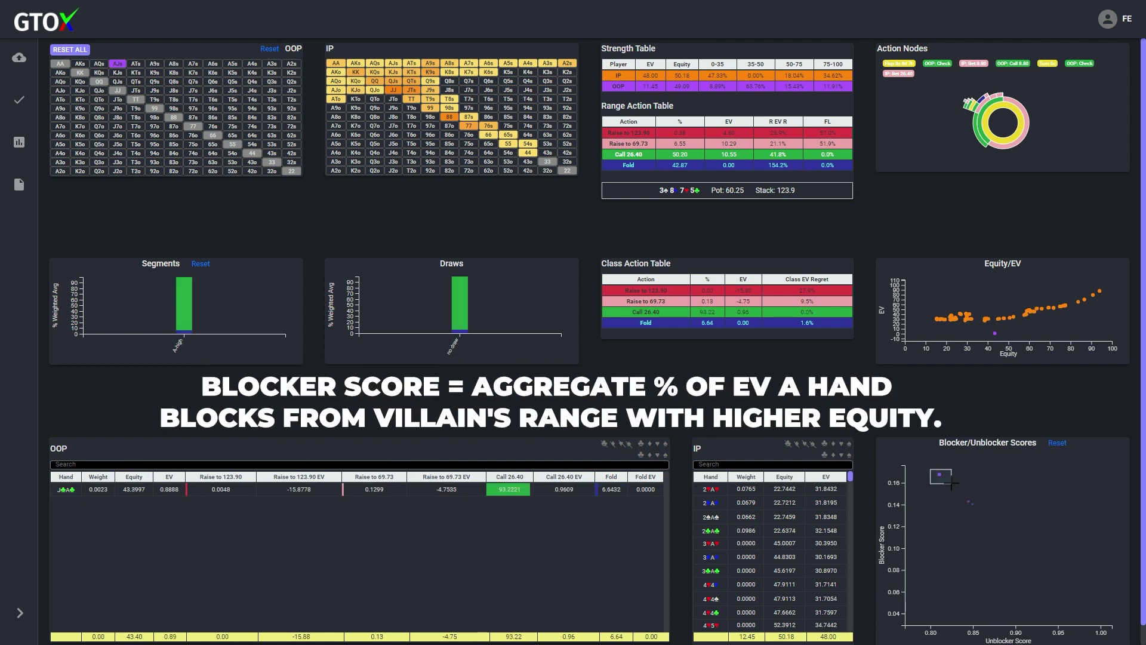
pyautogui.moveTo(941, 476); pyautogui.dragTo(969, 501)
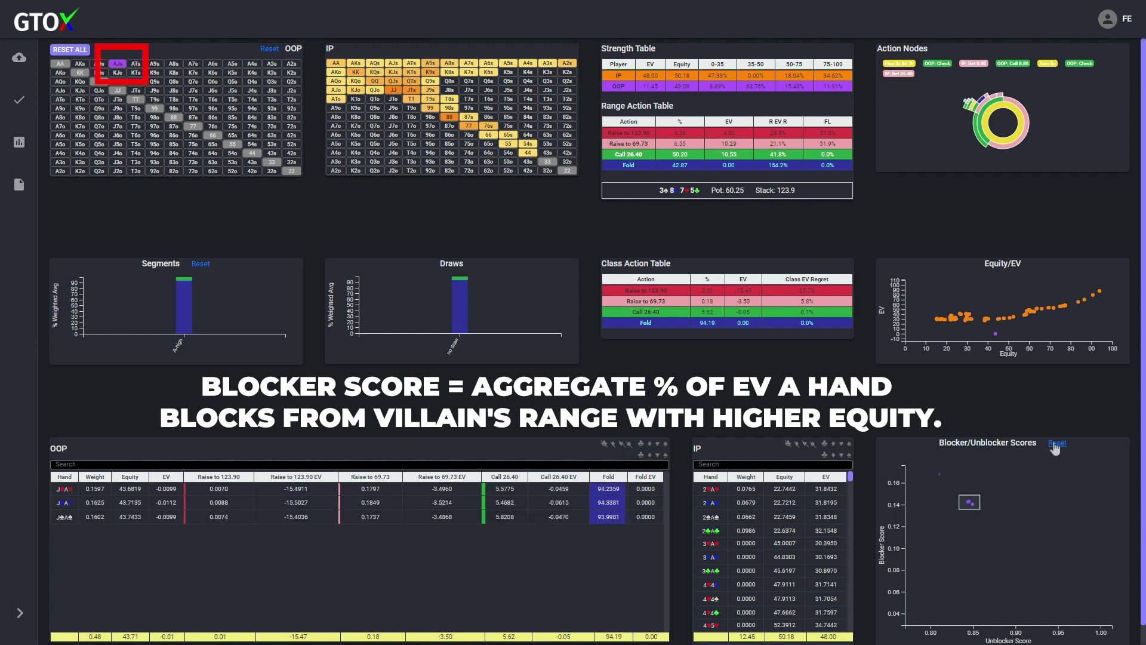
pyautogui.click(1056, 444)
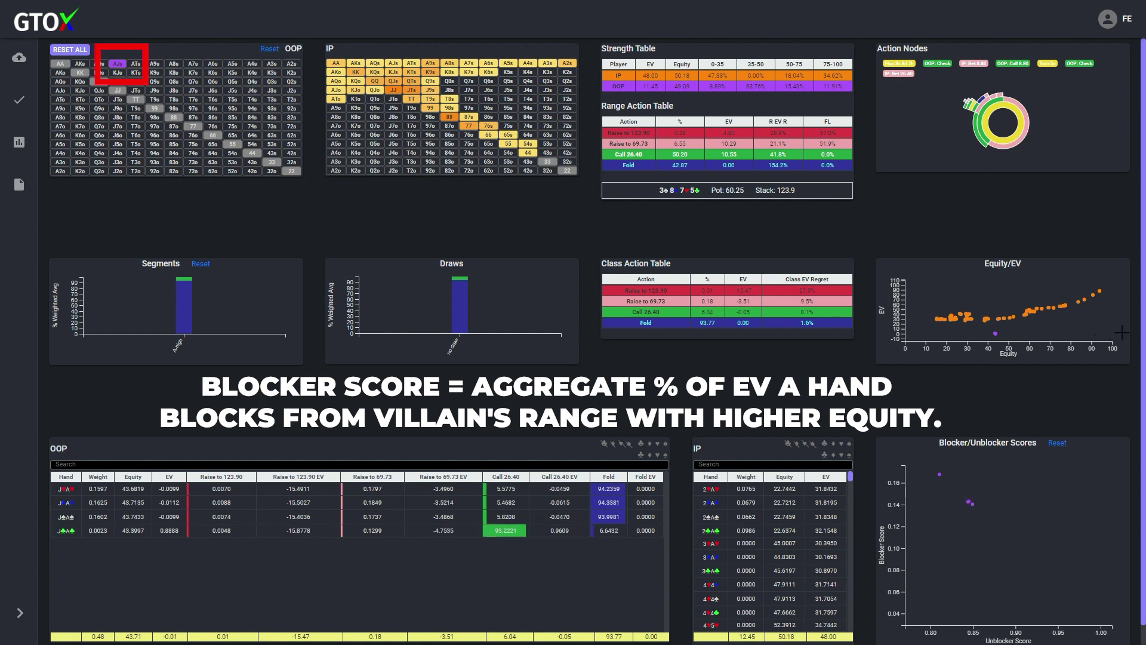
# Step: Mark the stronger hands in the Equity/EV plot, reselect the lower-scoring AJs combos in the Blocker/Unblocker Scores plot, and reset that selection
pyautogui.moveTo(1122, 332); pyautogui.dragTo(995, 281)
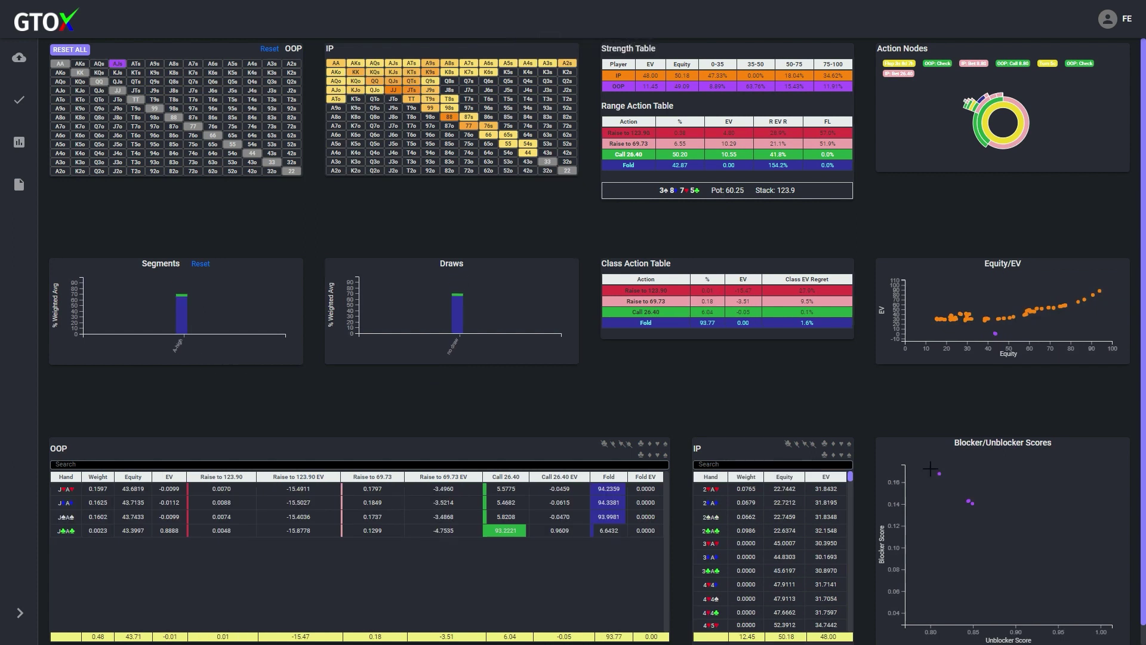
pyautogui.moveTo(930, 468); pyautogui.dragTo(969, 502)
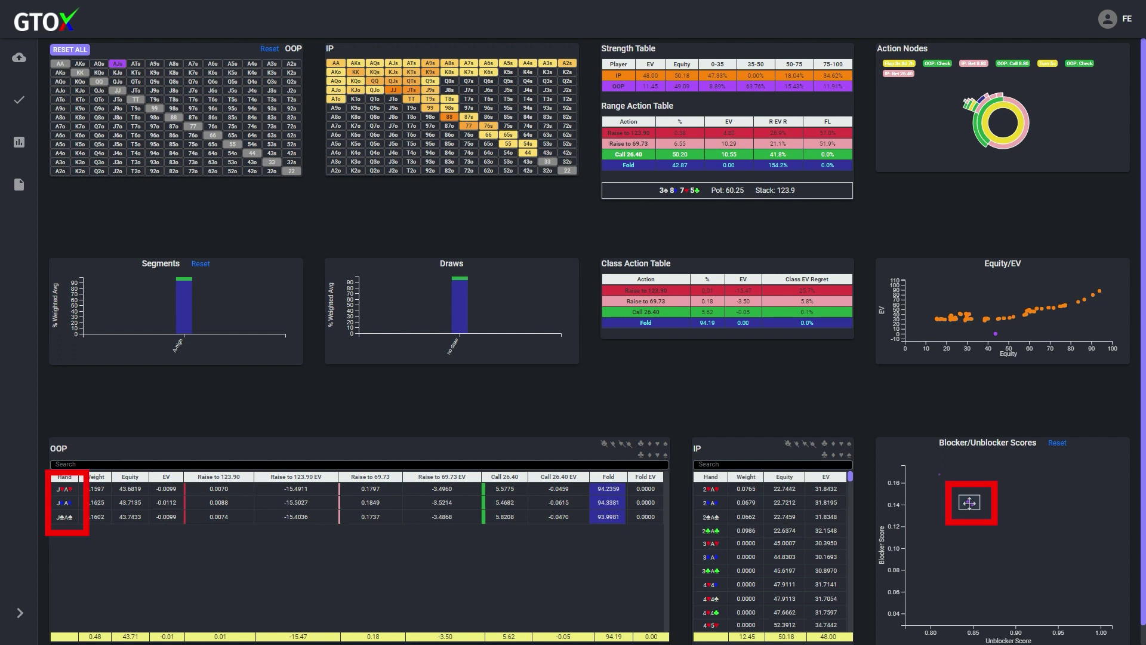
pyautogui.click(1057, 443)
# Step: Search IP's hand list for "Ac or Jc", then for "Ah or Jh", to compare the combined weights
pyautogui.click(772, 464)
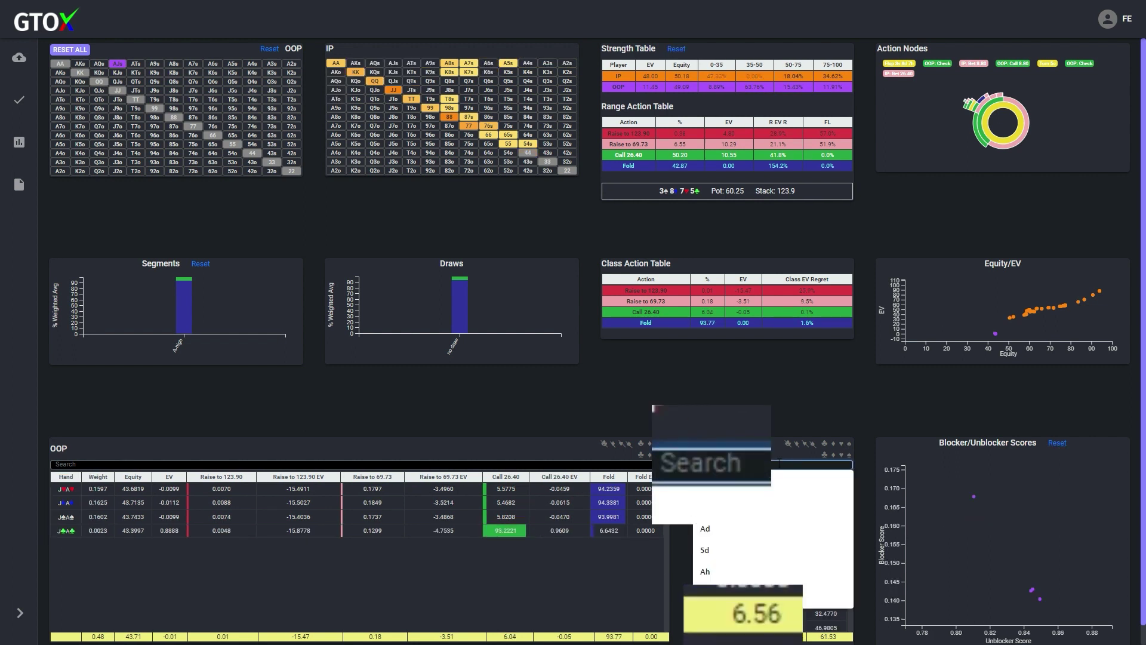
pyautogui.write('Ac or Jc')
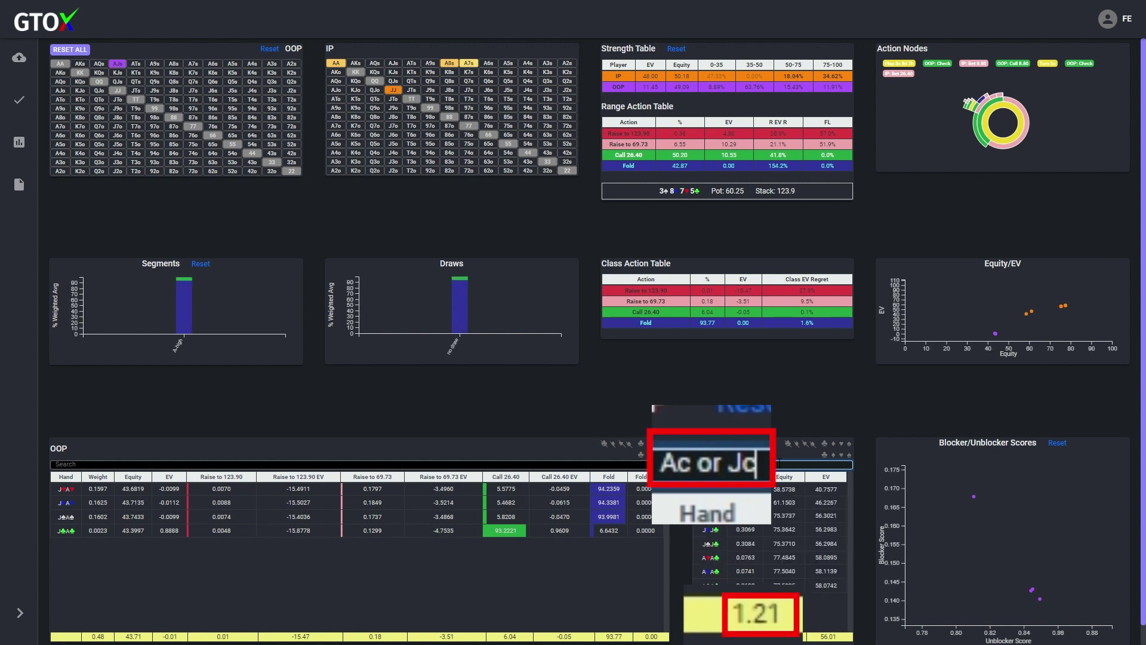
pyautogui.press('BackSpace')
pyautogui.press('BackSpace')
pyautogui.press('BackSpace')
pyautogui.press('BackSpace')
pyautogui.press('BackSpace')
pyautogui.press('BackSpace')
pyautogui.press('BackSpace')
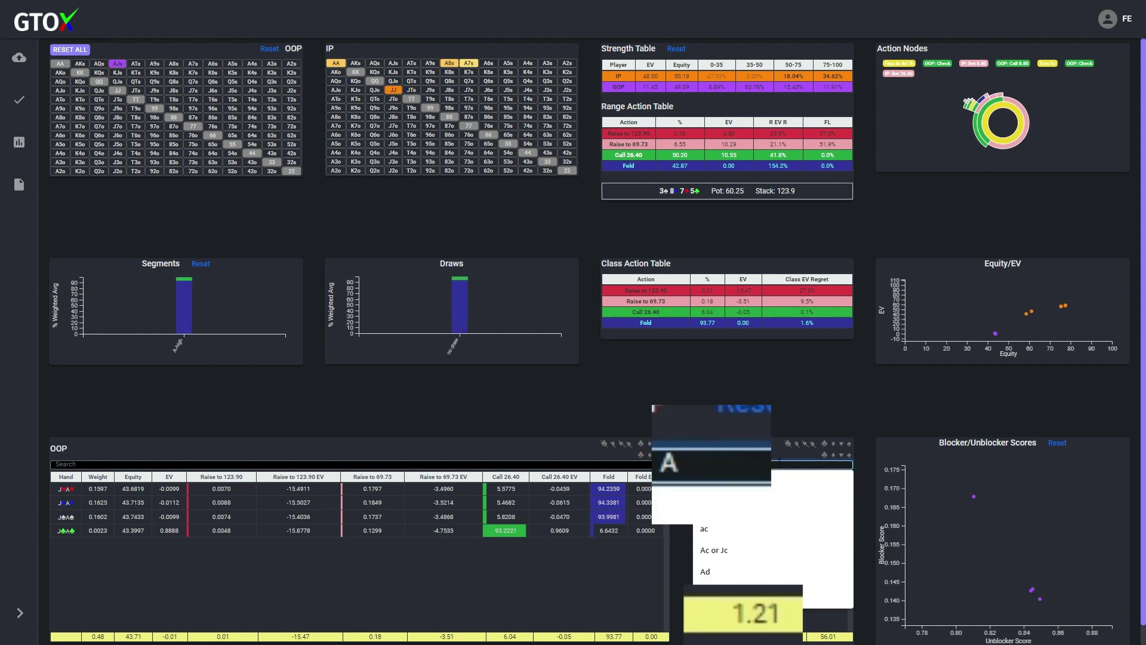
pyautogui.write('h or Jh')
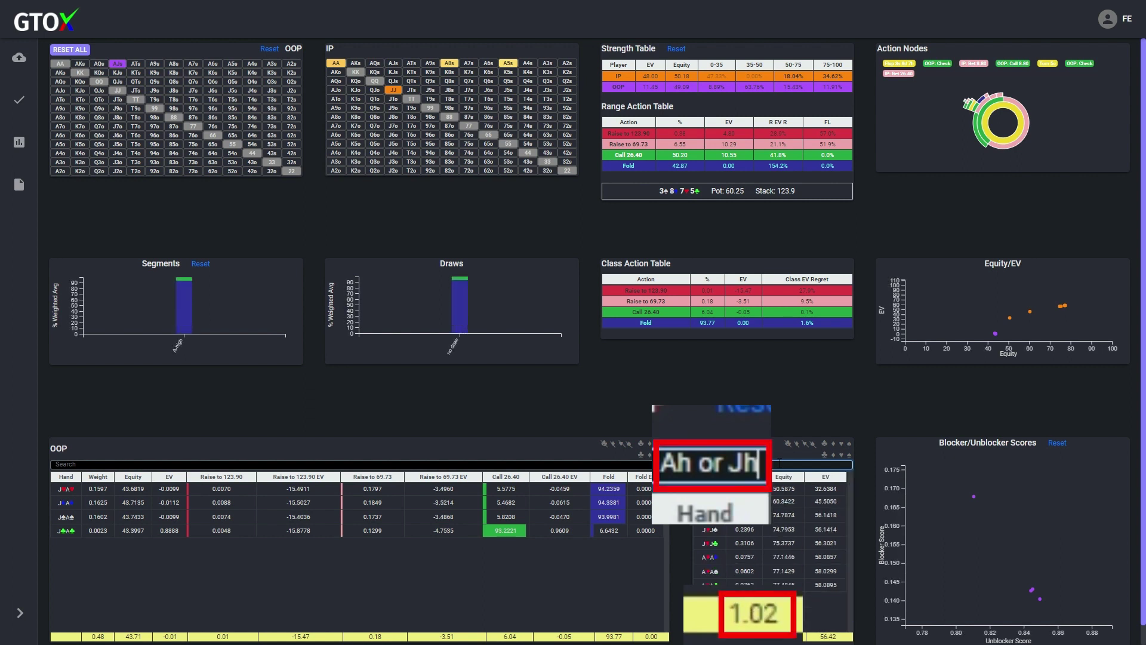
# Step: Replace the search in IP's hand list with "As or Js" to check the combined weight
pyautogui.press('BackSpace')
pyautogui.press('BackSpace')
pyautogui.press('BackSpace')
pyautogui.press('BackSpace')
pyautogui.press('BackSpace')
pyautogui.press('BackSpace')
pyautogui.press('BackSpace')
pyautogui.write('s or Js')
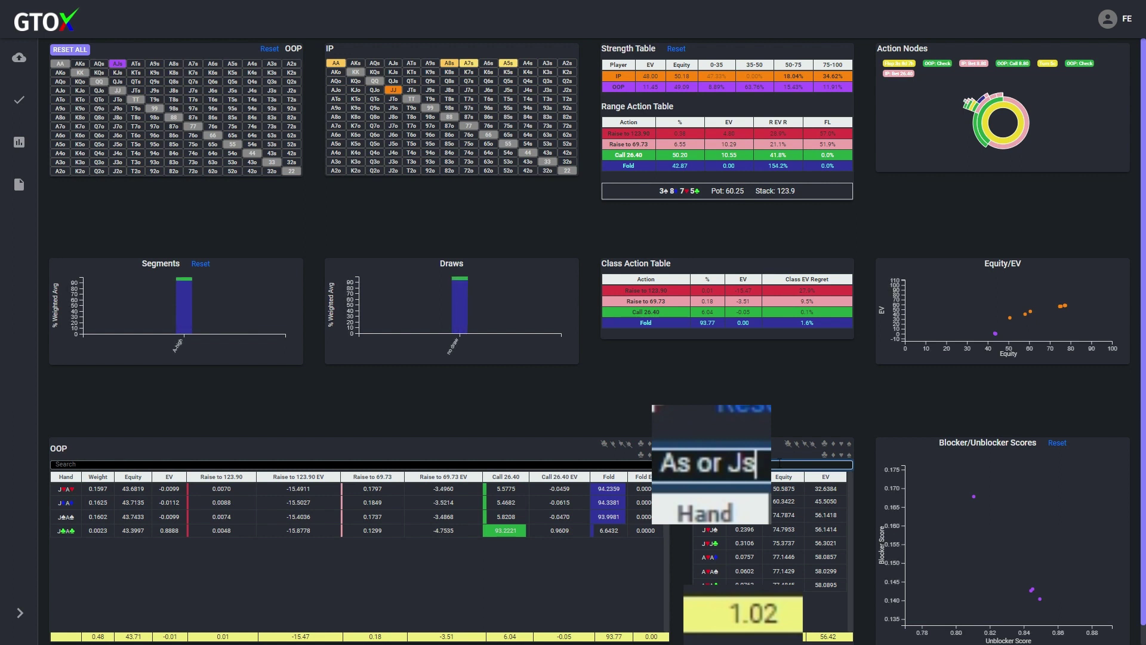
# Step: Replace the search in IP's hand list with "Ad or Jd" to check the combined weight
pyautogui.press('BackSpace')
pyautogui.press('BackSpace')
pyautogui.press('BackSpace')
pyautogui.press('BackSpace')
pyautogui.press('BackSpace')
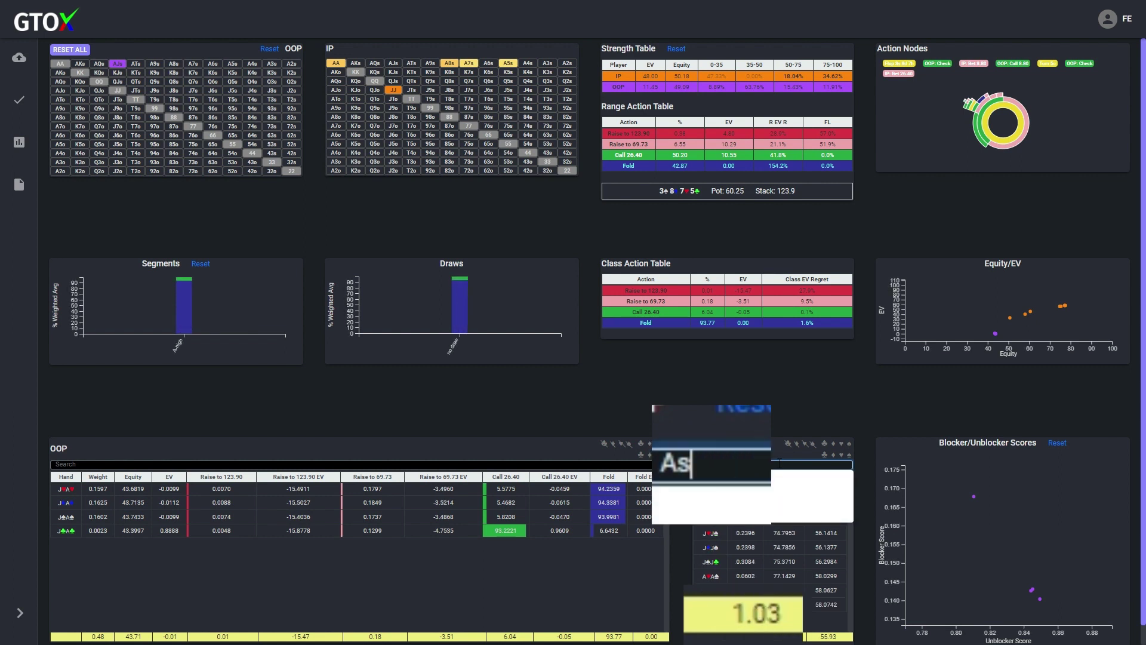
pyautogui.press('BackSpace')
pyautogui.write('d or Jd')
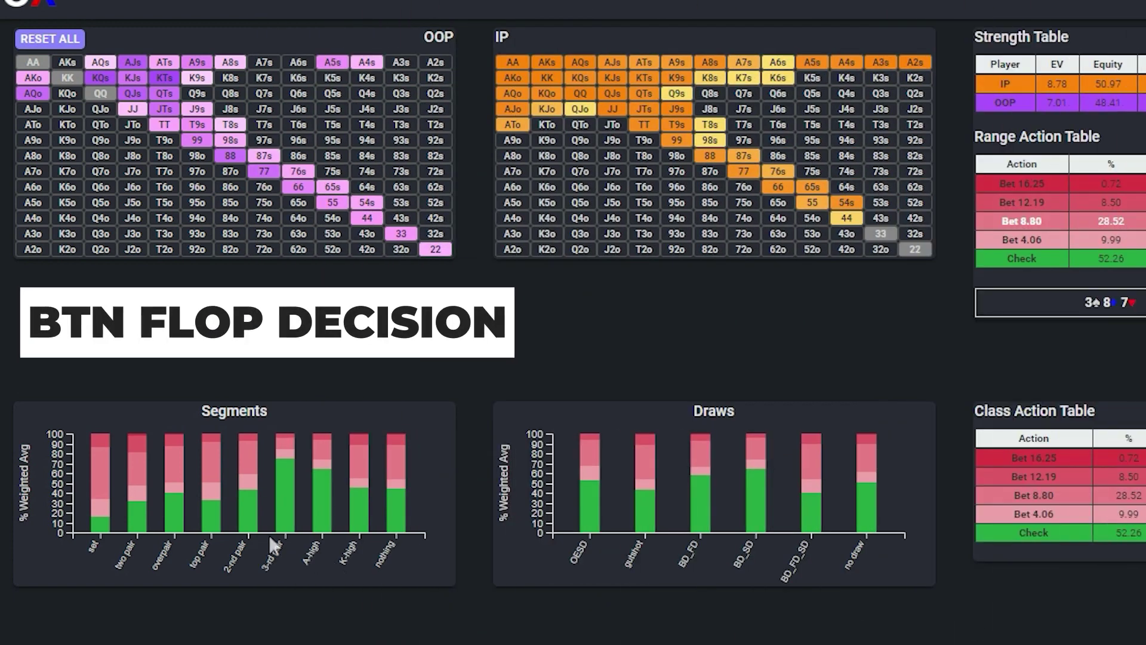
# Step: Filter the button's flop range to overpairs and inspect the betting frequencies of IP's pocket pairs from TT up to AA
pyautogui.click(175, 497)
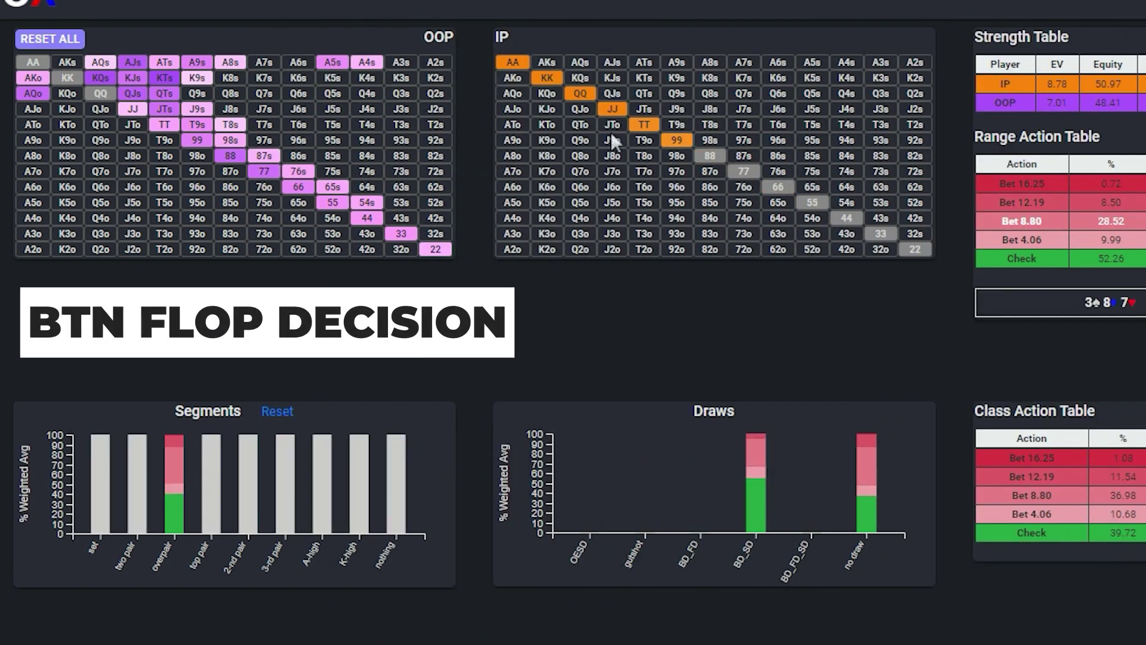
pyautogui.moveTo(678, 143)
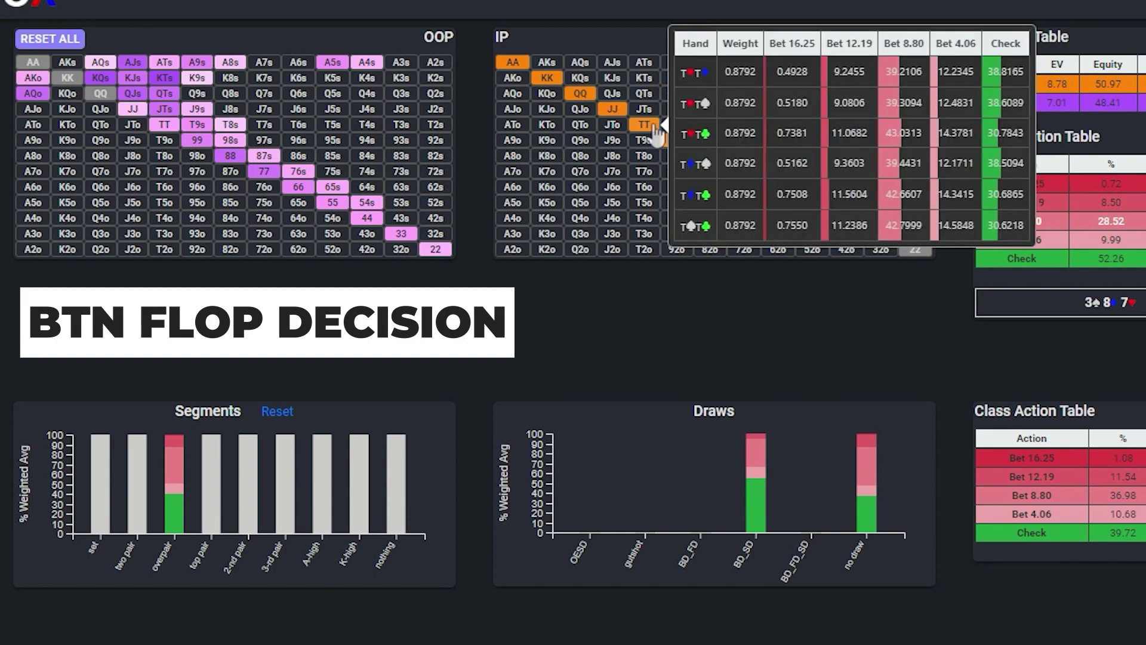
pyautogui.moveTo(618, 120)
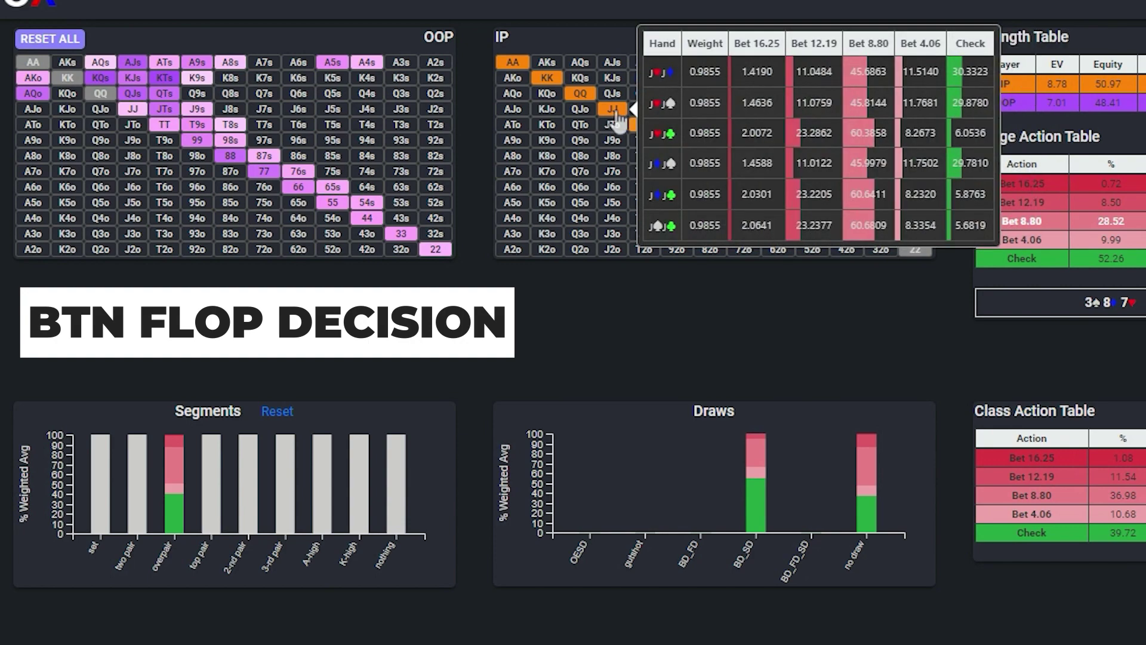
pyautogui.moveTo(587, 101)
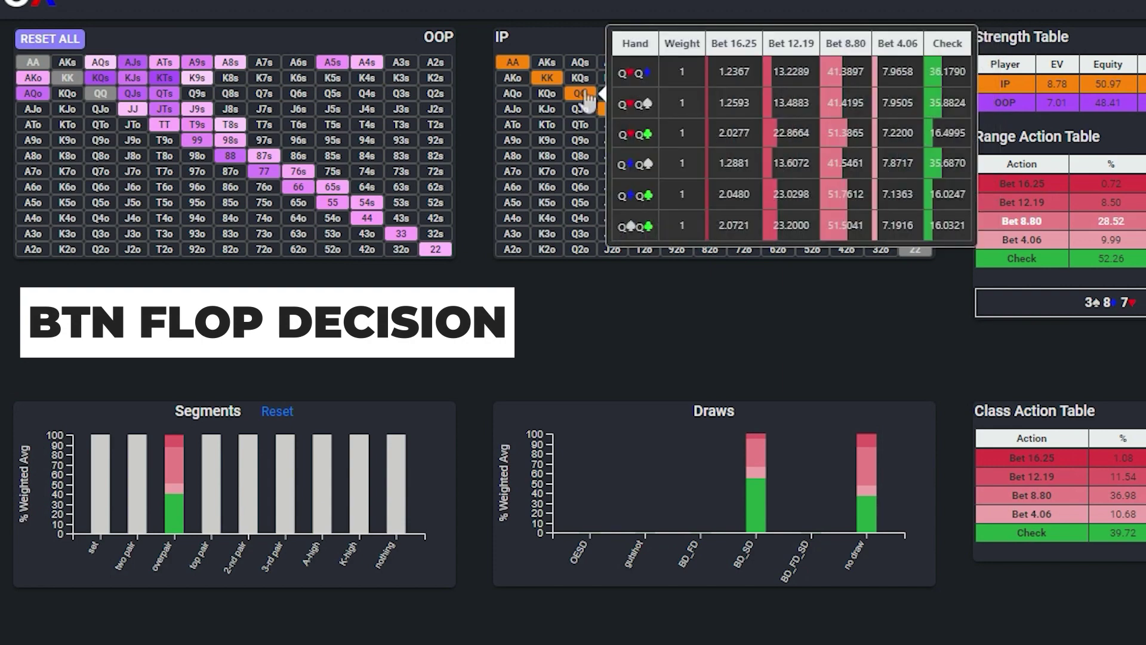
pyautogui.moveTo(549, 82)
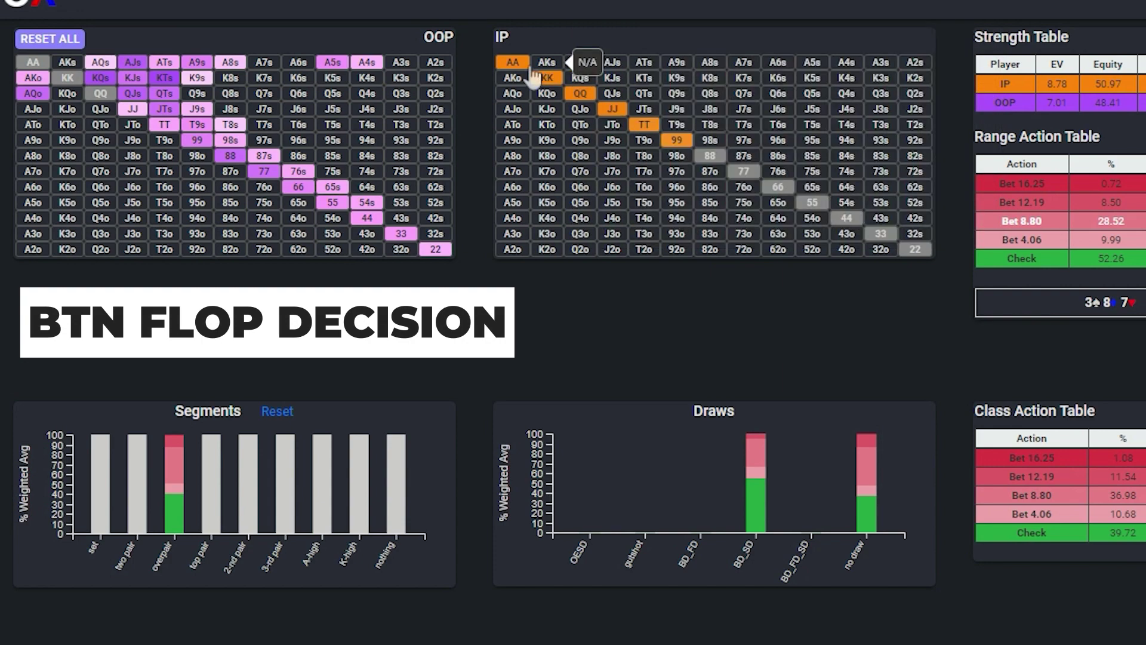
pyautogui.moveTo(519, 70)
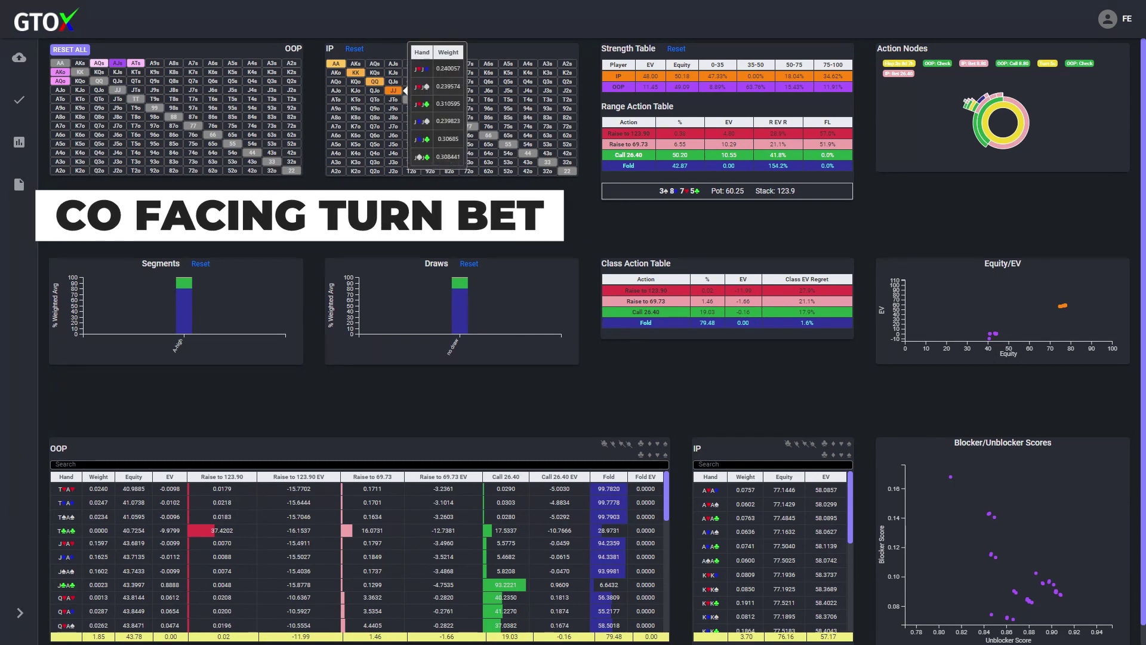
# Step: Inspect IP's overpair weights and filter IP's hand list by clubs, diamonds, hearts and spades in turn to compare the combined weights
pyautogui.moveTo(382, 88)
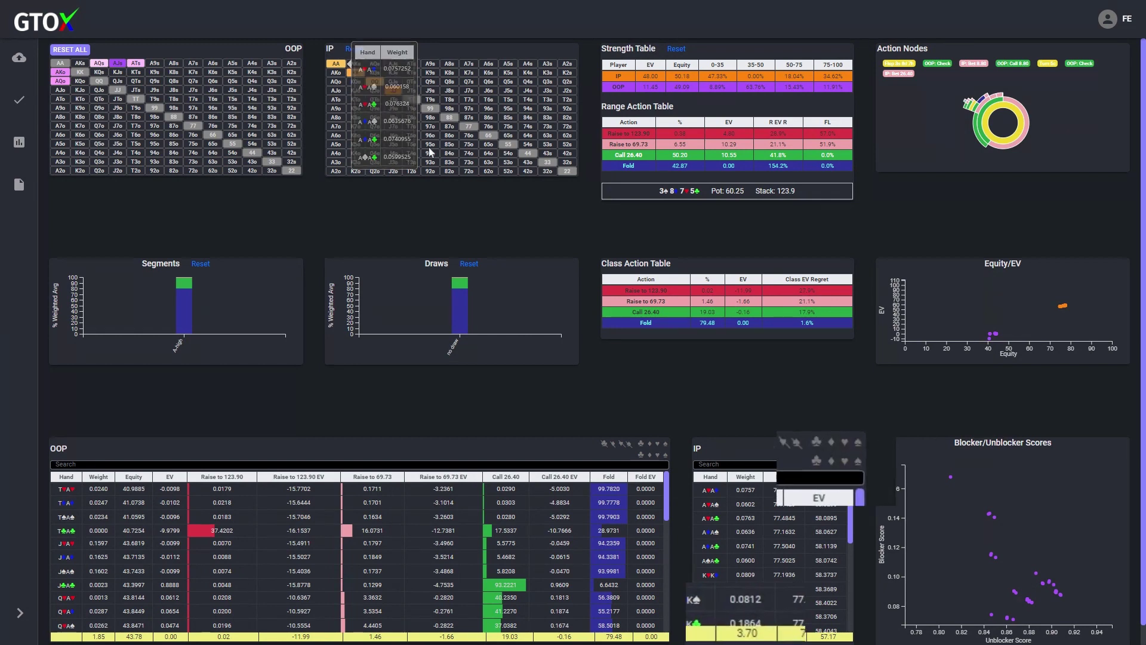
pyautogui.click(824, 444)
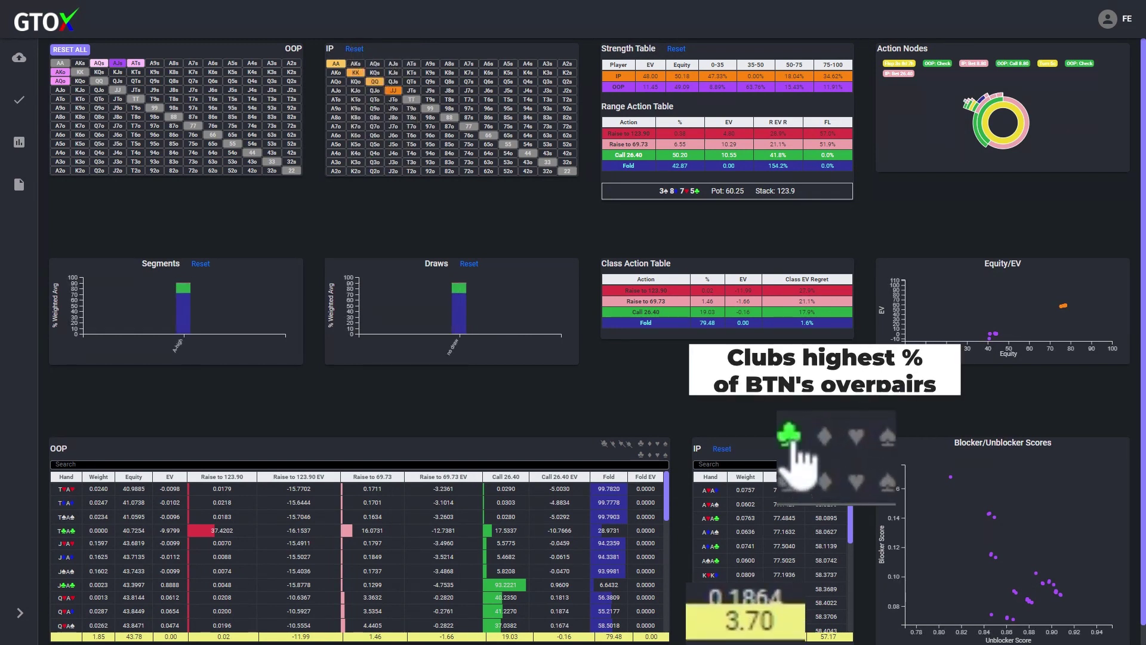
pyautogui.click(791, 438)
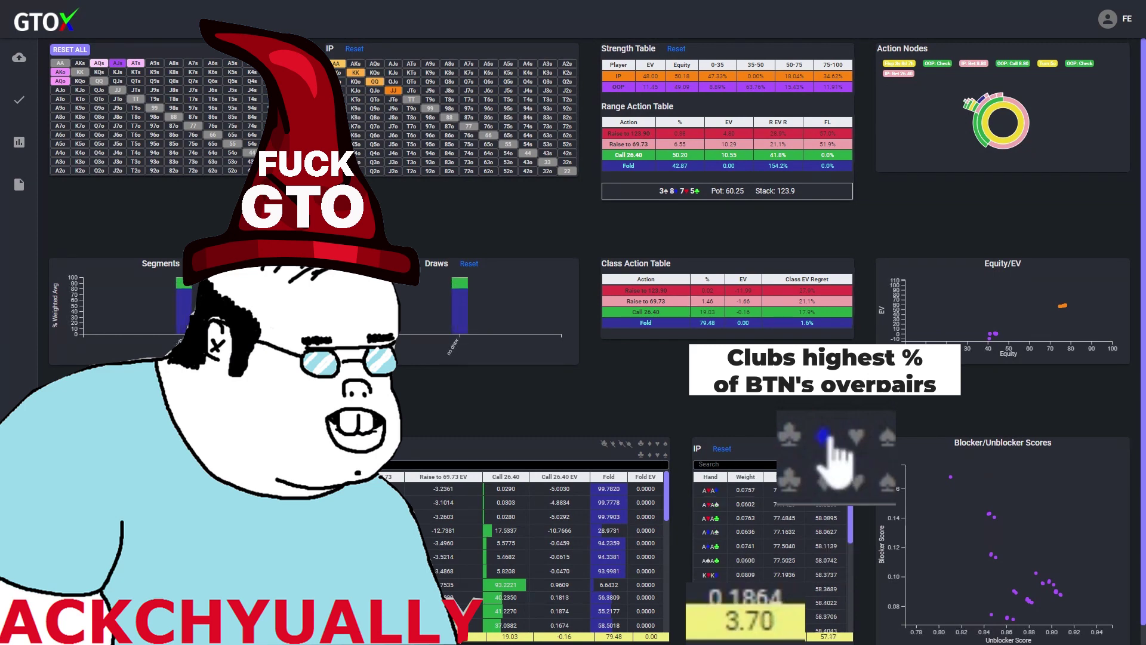
pyautogui.click(826, 439)
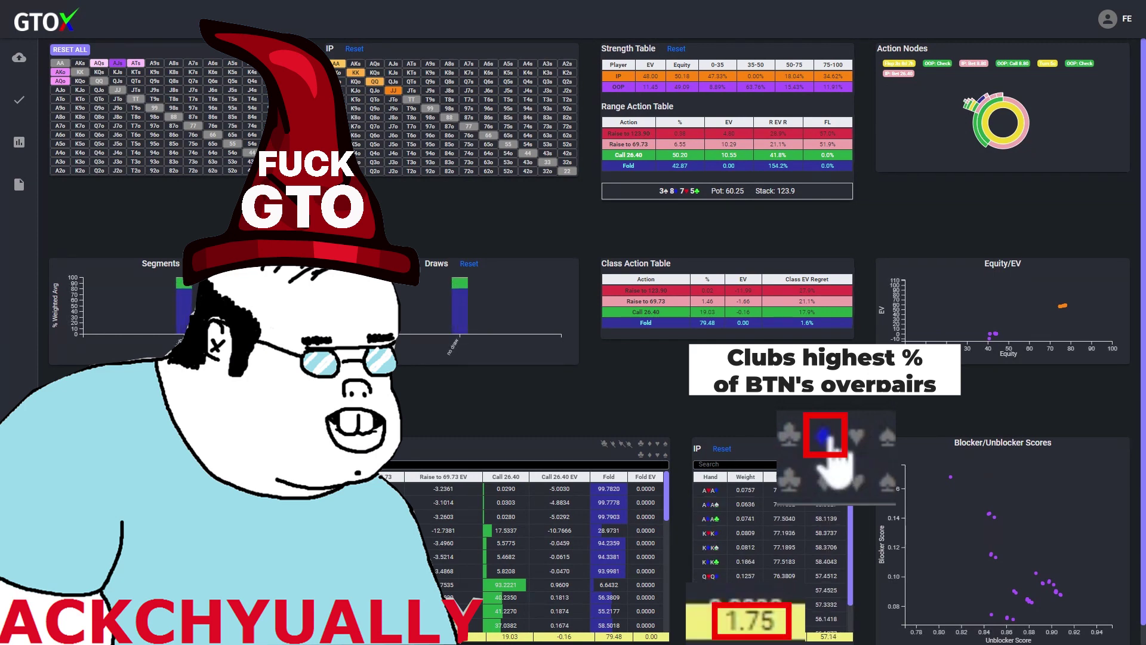
pyautogui.click(857, 441)
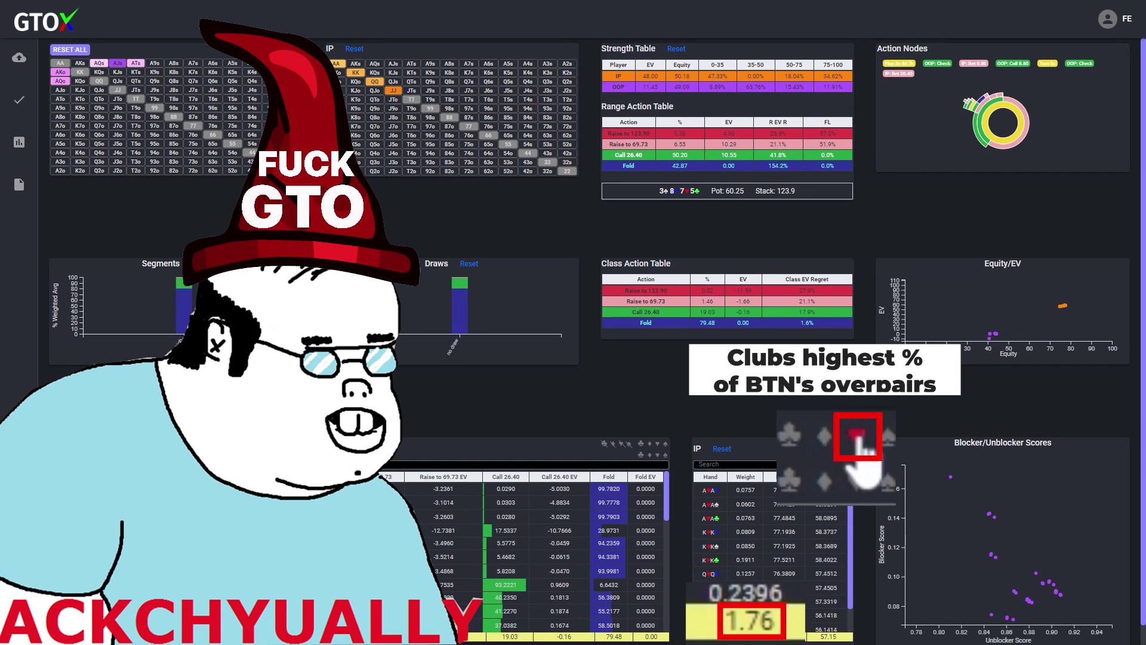
pyautogui.click(857, 440)
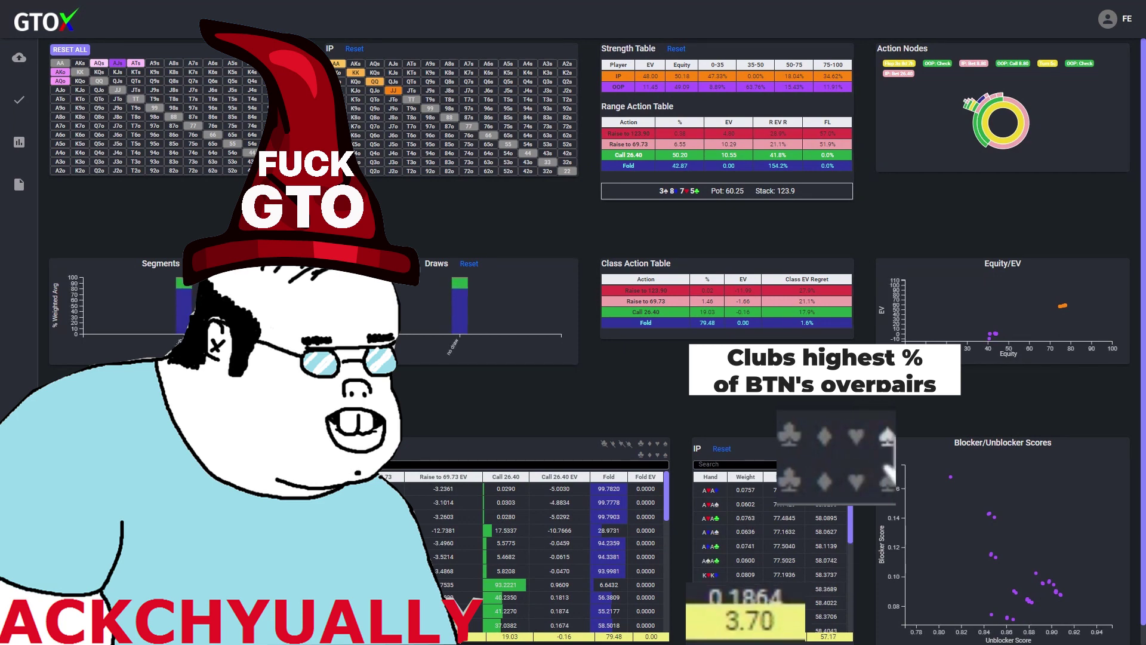
pyautogui.click(887, 437)
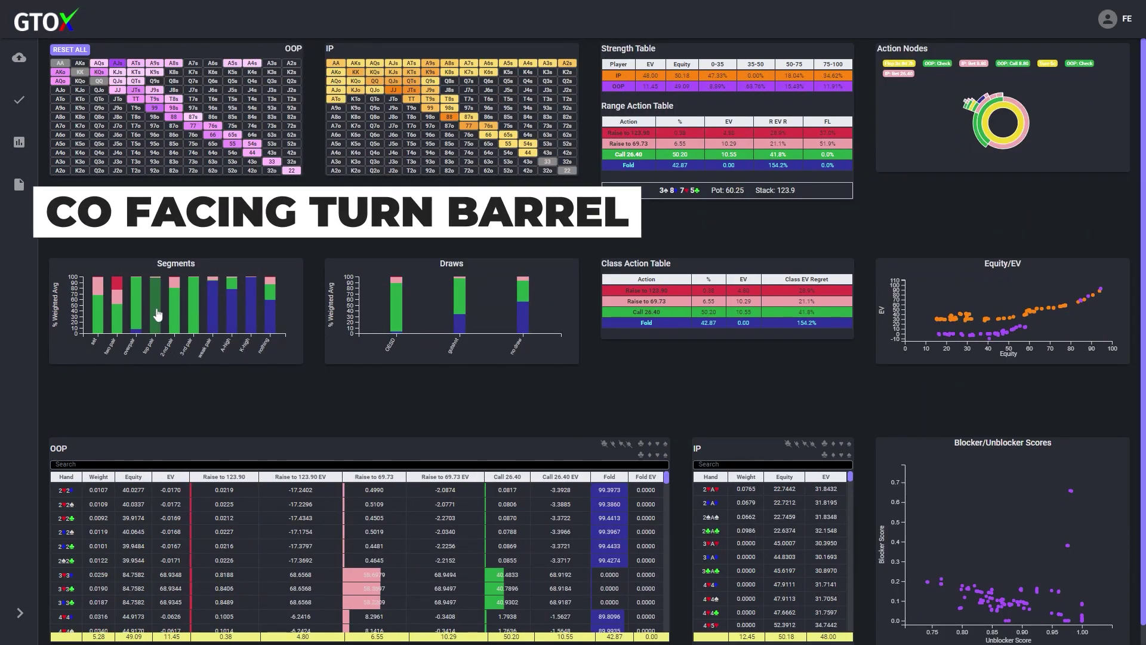
# Step: Filter OOP's range to A-high hands with no draw and examine their call and fold frequencies
pyautogui.click(158, 315)
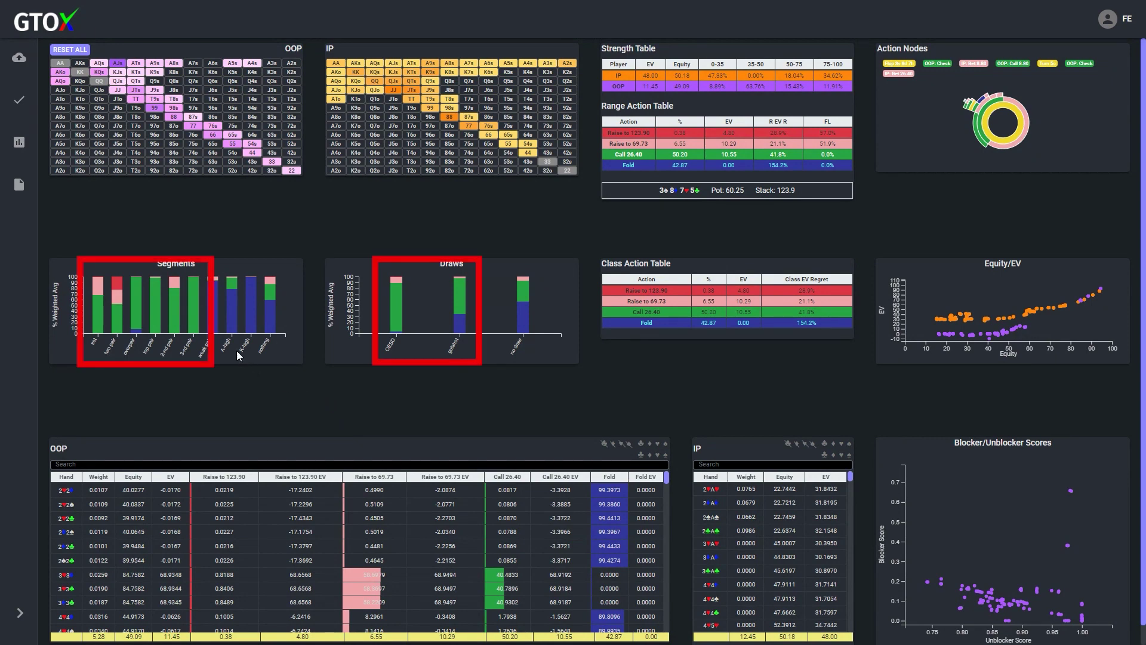
pyautogui.click(233, 301)
pyautogui.click(526, 298)
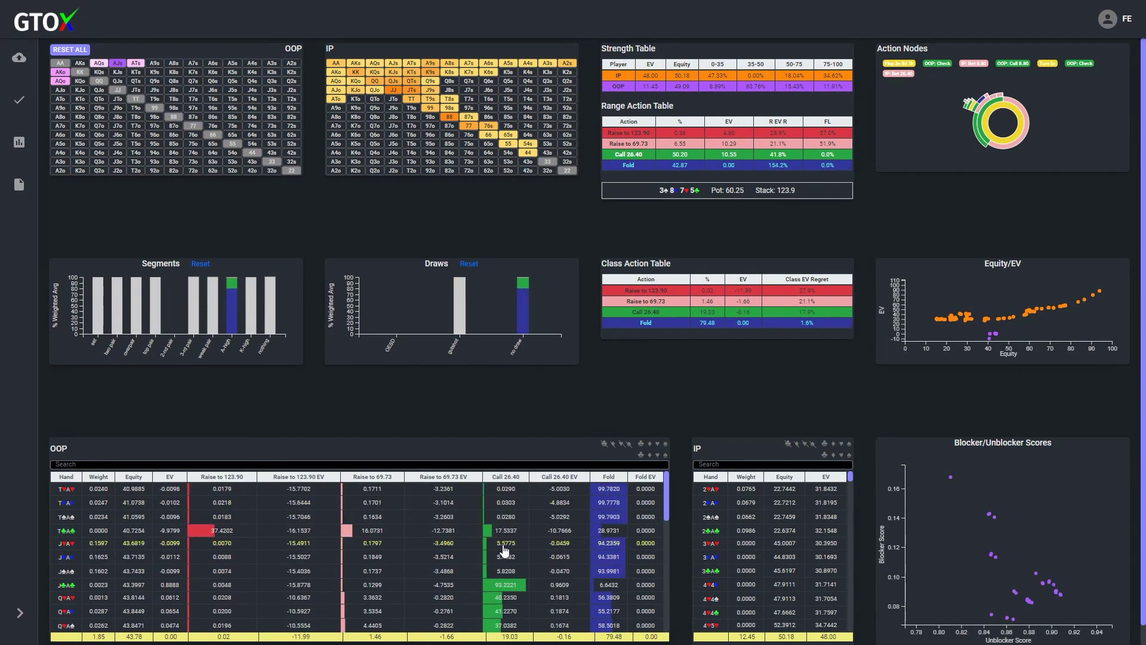
pyautogui.scroll(-1, 505, 546)
pyautogui.scroll(-3, 505, 549)
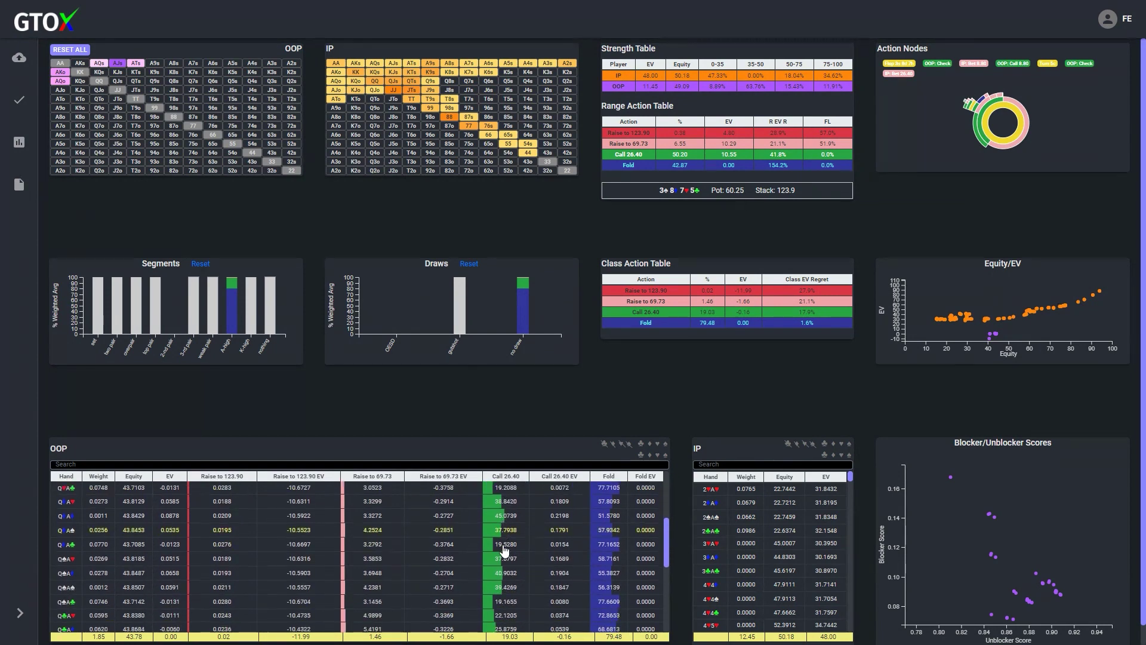
pyautogui.scroll(-2, 504, 549)
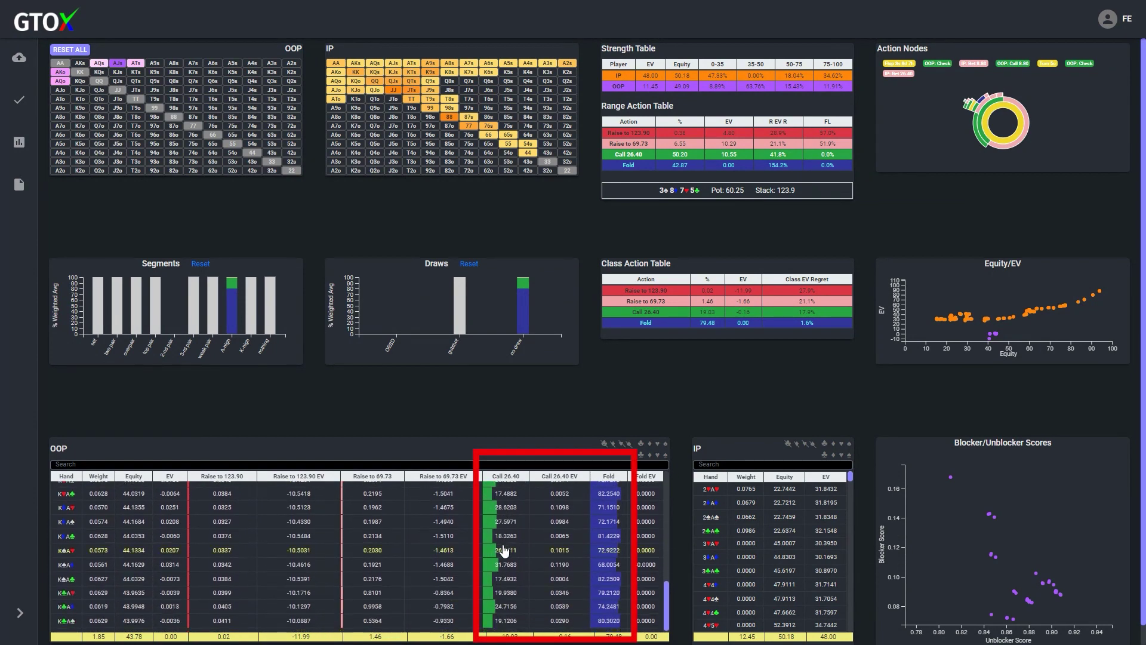
pyautogui.scroll(4, 505, 549)
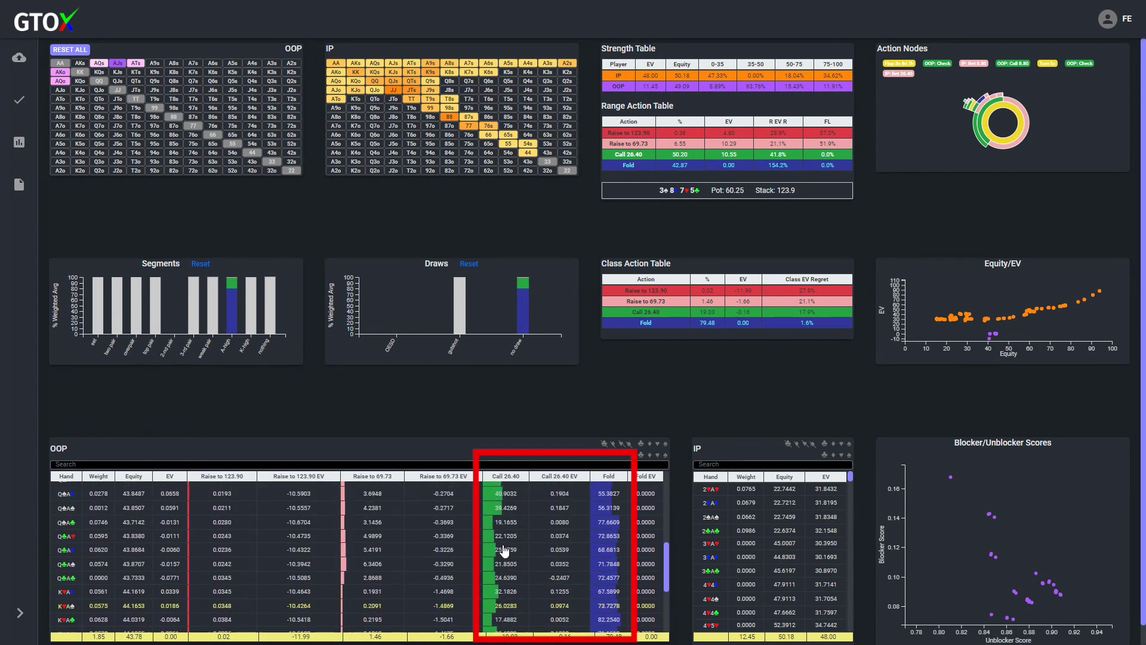
pyautogui.scroll(3, 504, 549)
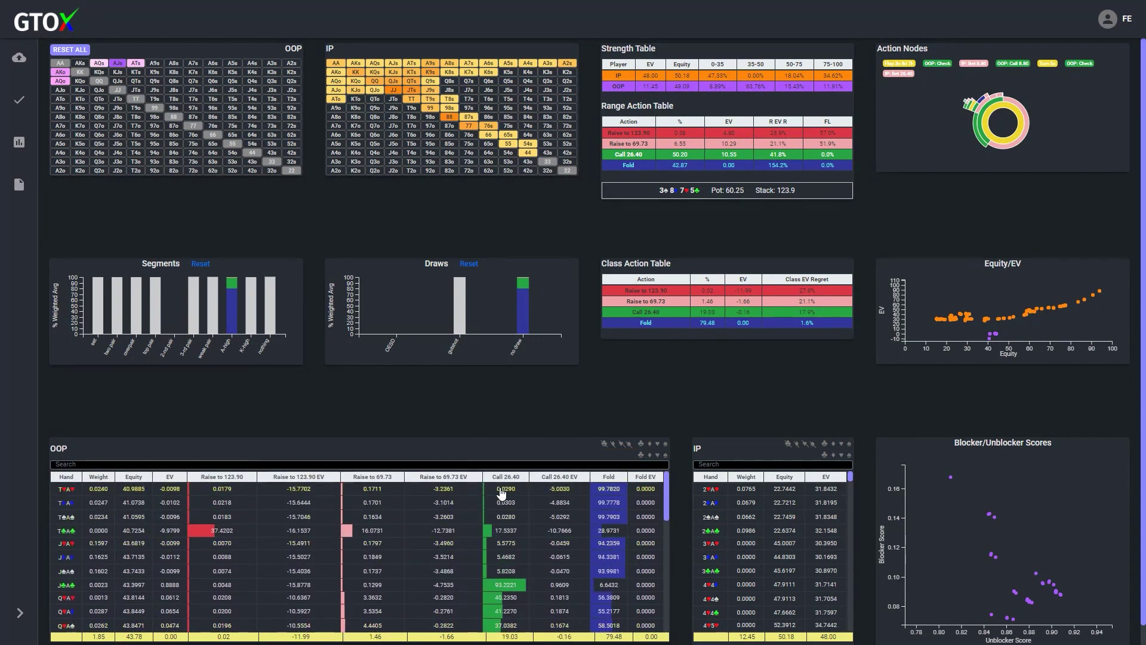
# Step: Sort OOP's A-high hands by Fold frequency, lowest first, and review how often each combo calls
pyautogui.click(530, 505)
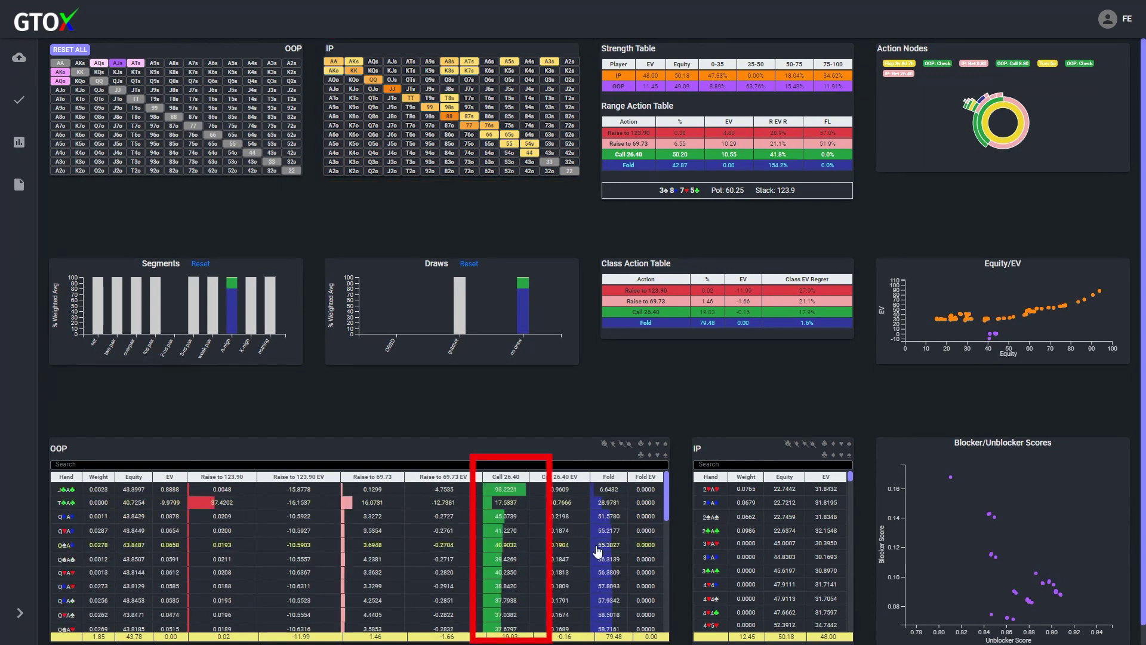
pyautogui.scroll(-1, 598, 550)
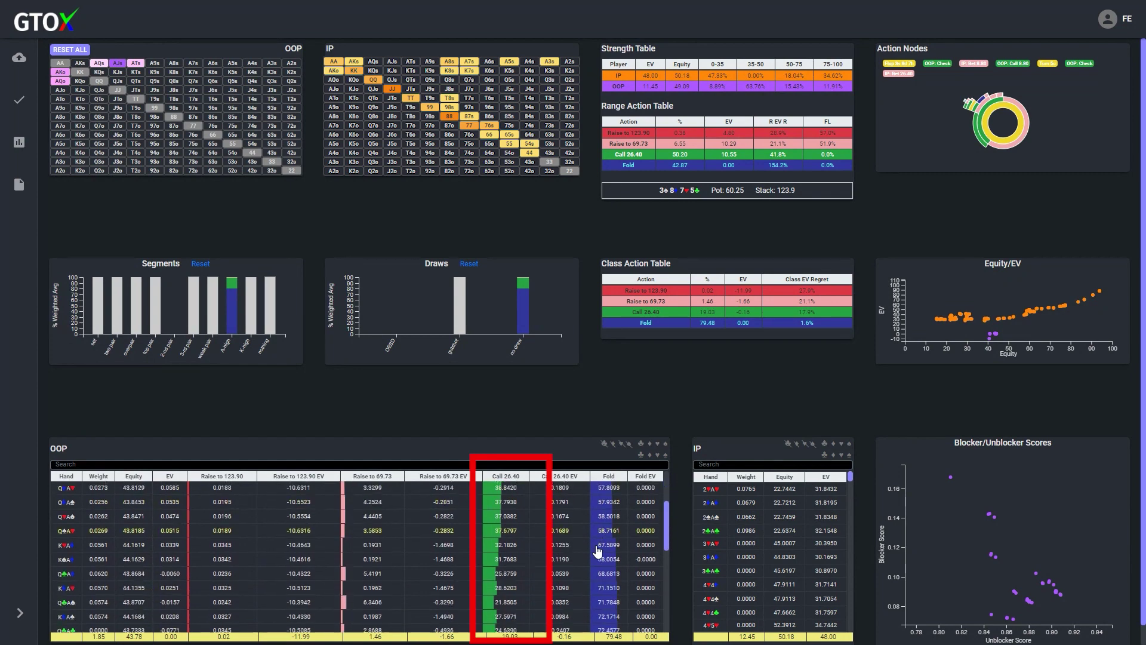
pyautogui.scroll(-5, 597, 550)
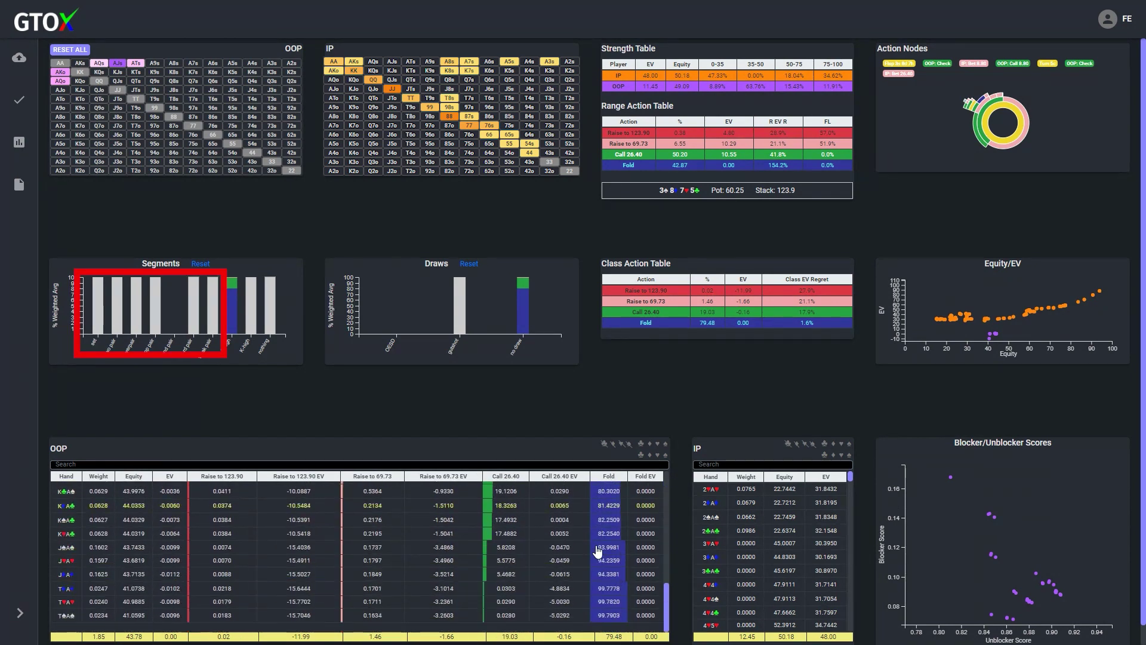
pyautogui.scroll(10, 597, 550)
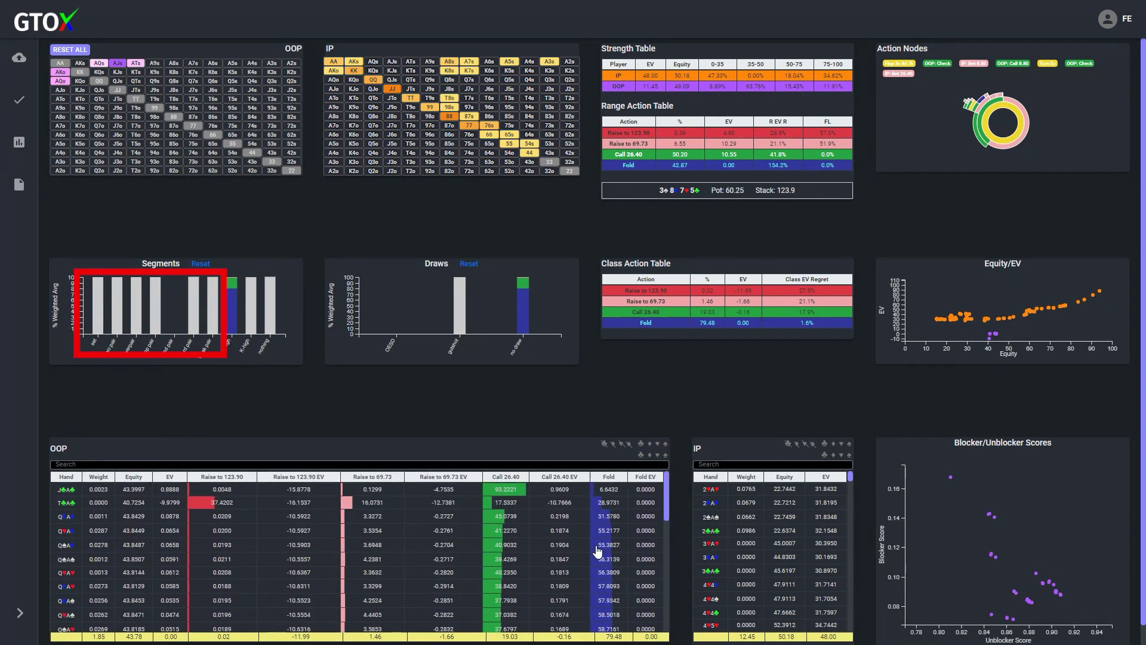
# Step: Reverse the Fold sorting of OOP's A-high hands to highest first and review which combos fold most
pyautogui.click(611, 476)
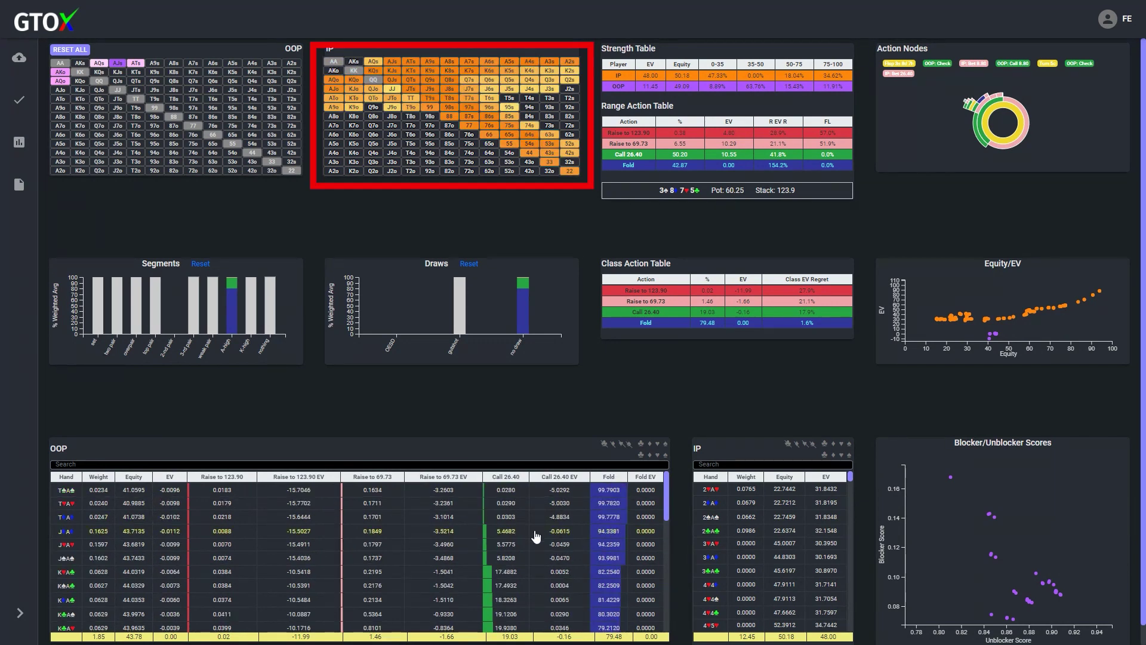
pyautogui.scroll(-1, 535, 537)
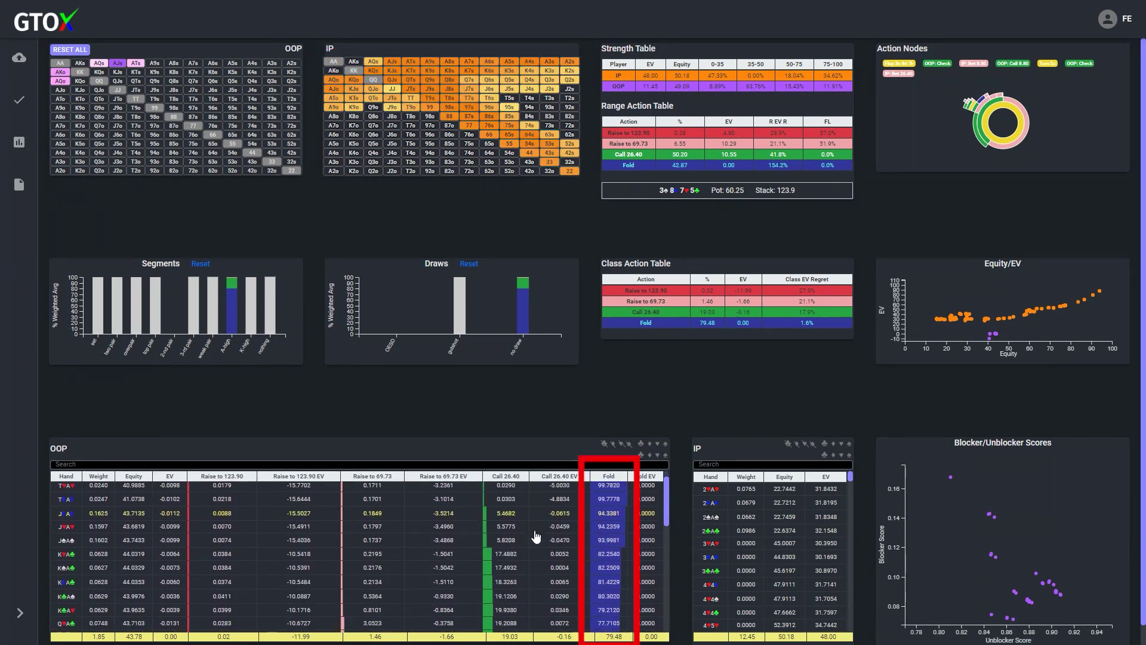
pyautogui.scroll(-3, 536, 536)
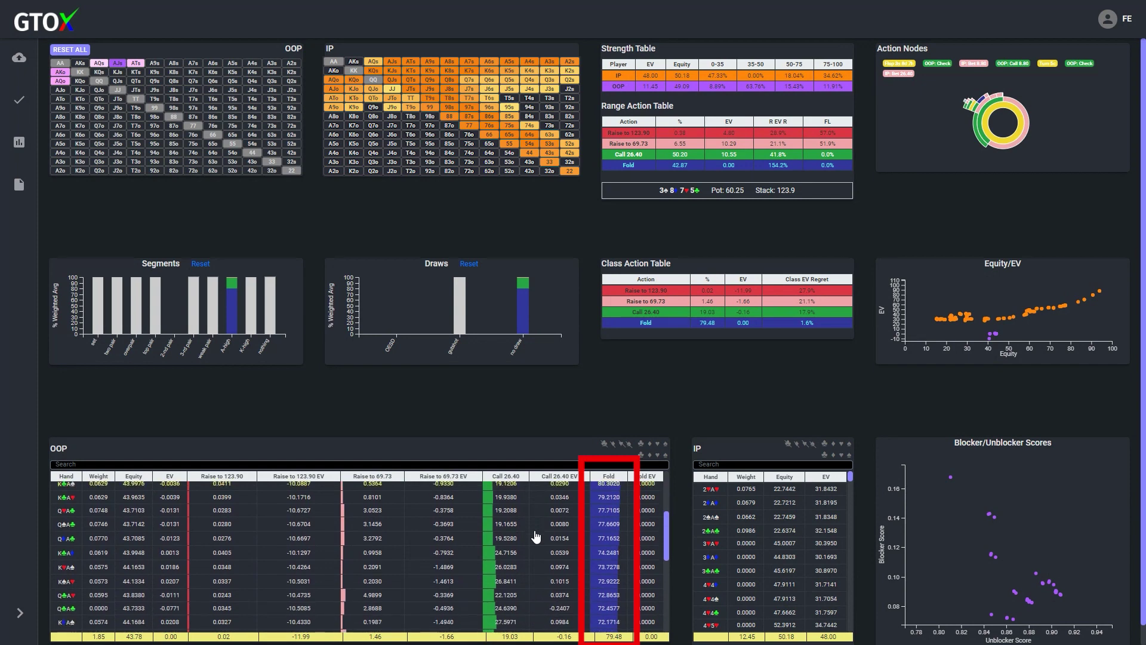
pyautogui.scroll(-4, 535, 536)
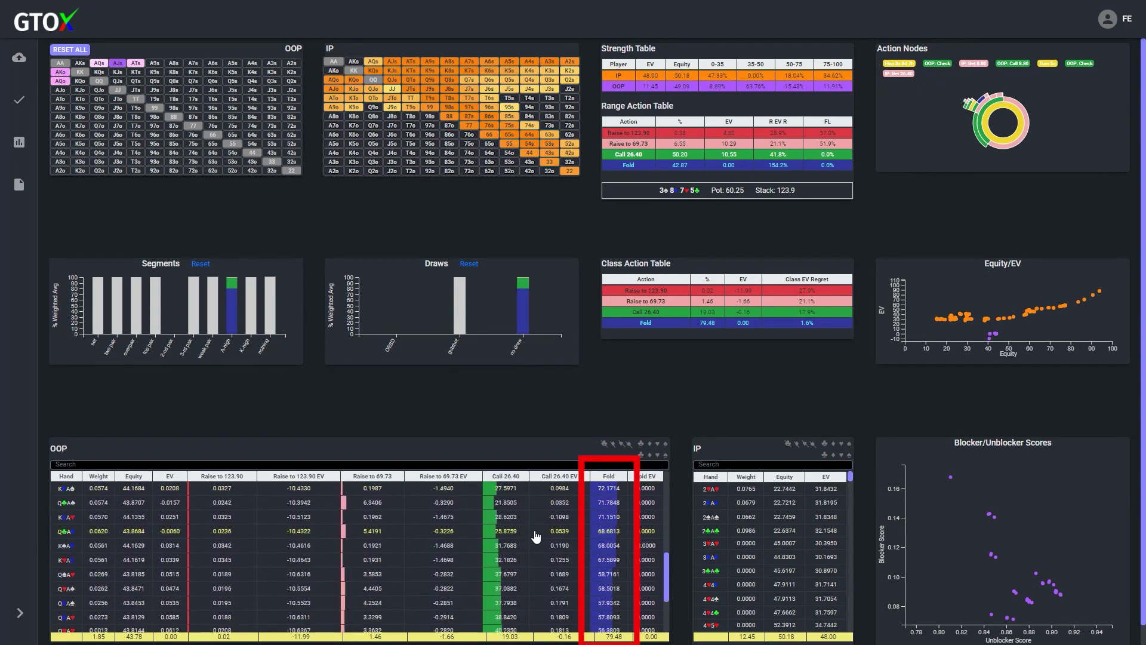
pyautogui.scroll(-1, 535, 537)
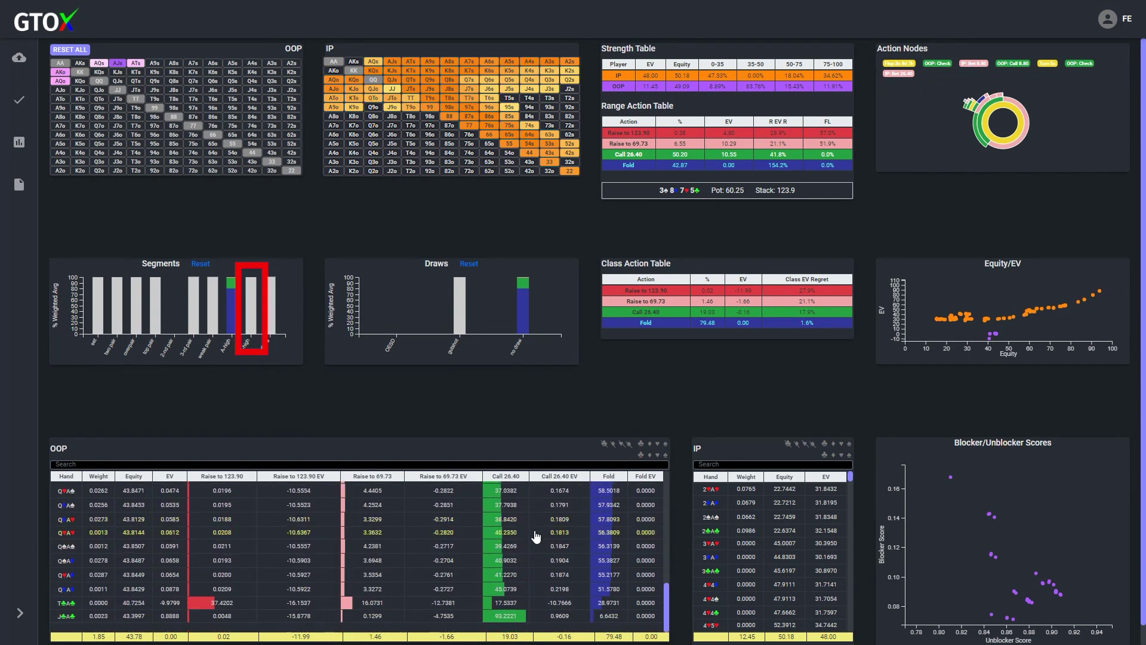
# Step: Reset the Segments and Draws filters, then isolate OOP's 3-rd pair segment and clear it again
pyautogui.click(201, 263)
pyautogui.click(474, 264)
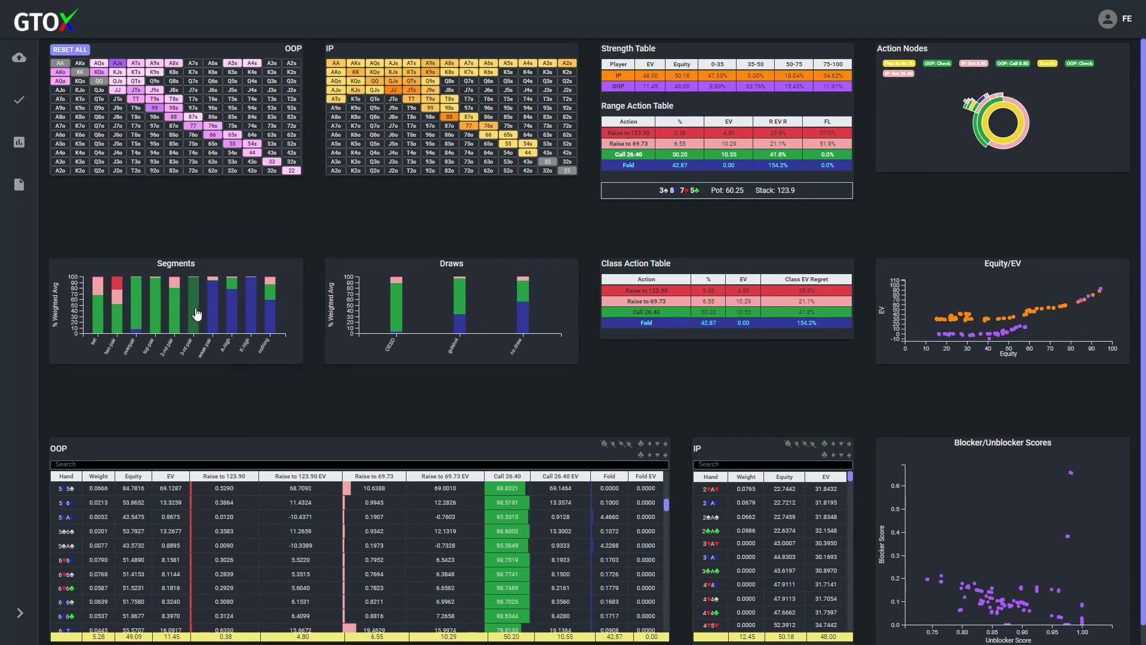
pyautogui.click(197, 313)
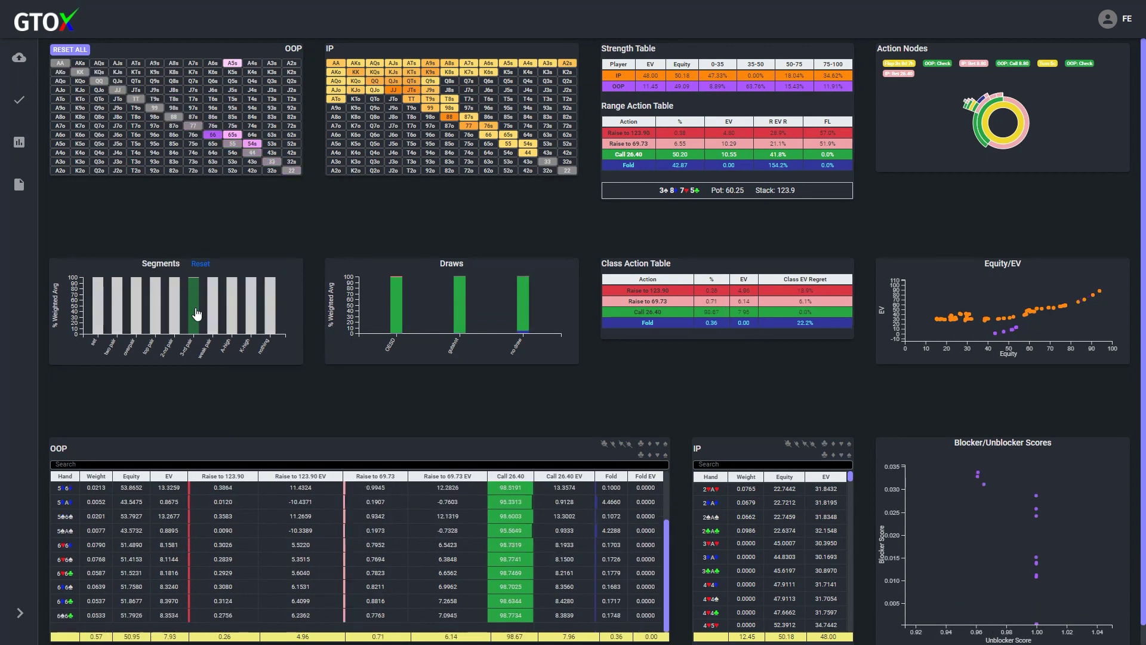
pyautogui.click(197, 313)
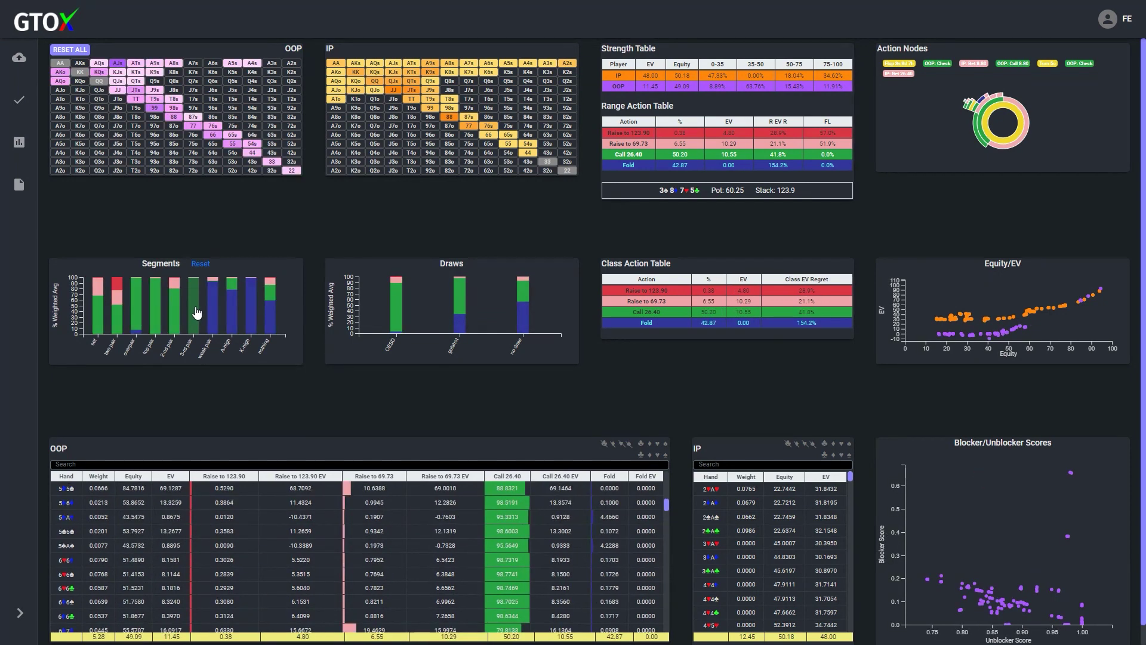
# Step: Filter OOP's range to the K-high segment and review the actions of its combos
pyautogui.click(250, 317)
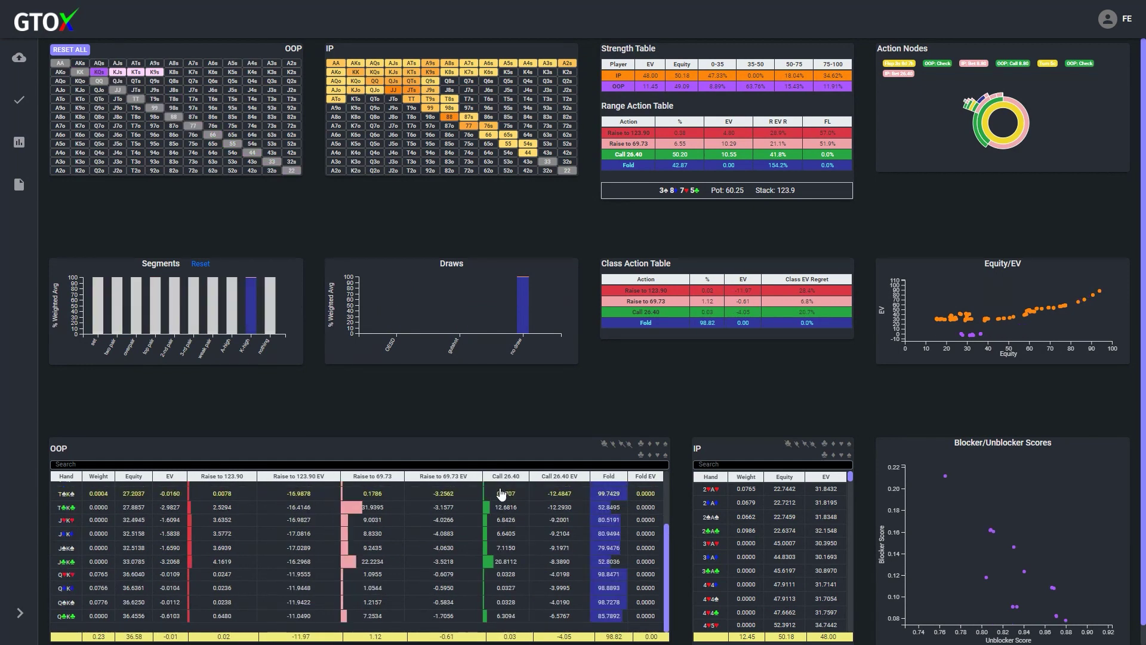
pyautogui.scroll(-1, 553, 559)
pyautogui.scroll(1, 553, 559)
pyautogui.scroll(3, 552, 559)
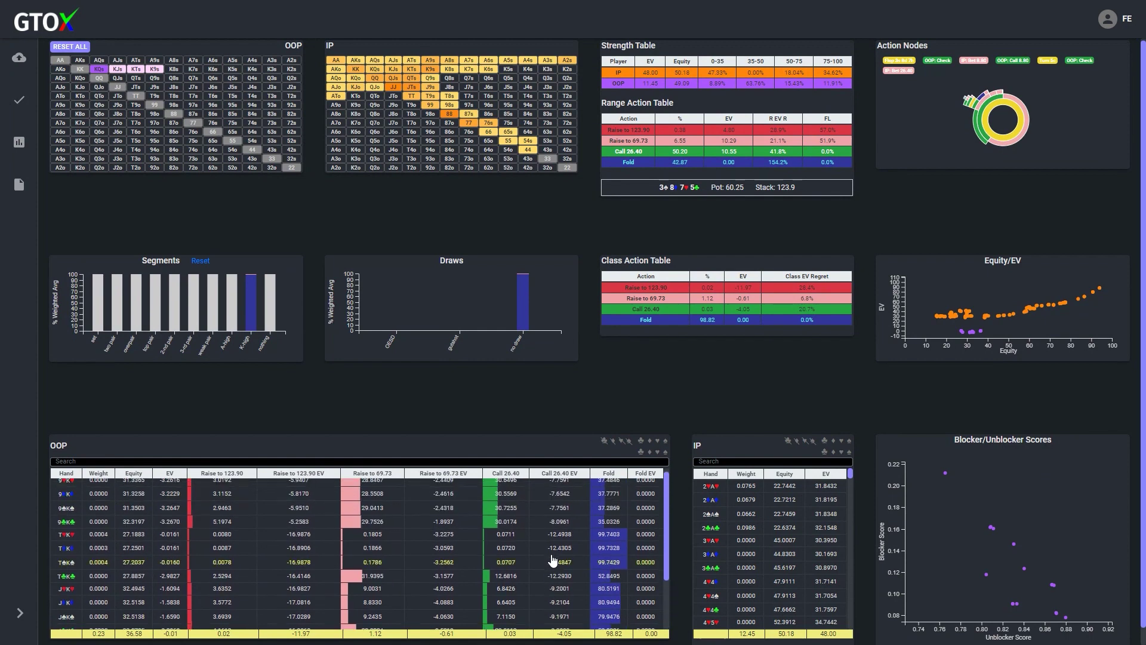
# Step: Sort OOP's K-high hands by Call 26.40 frequency, highest first, review them, and reset the Segments filter
pyautogui.click(518, 477)
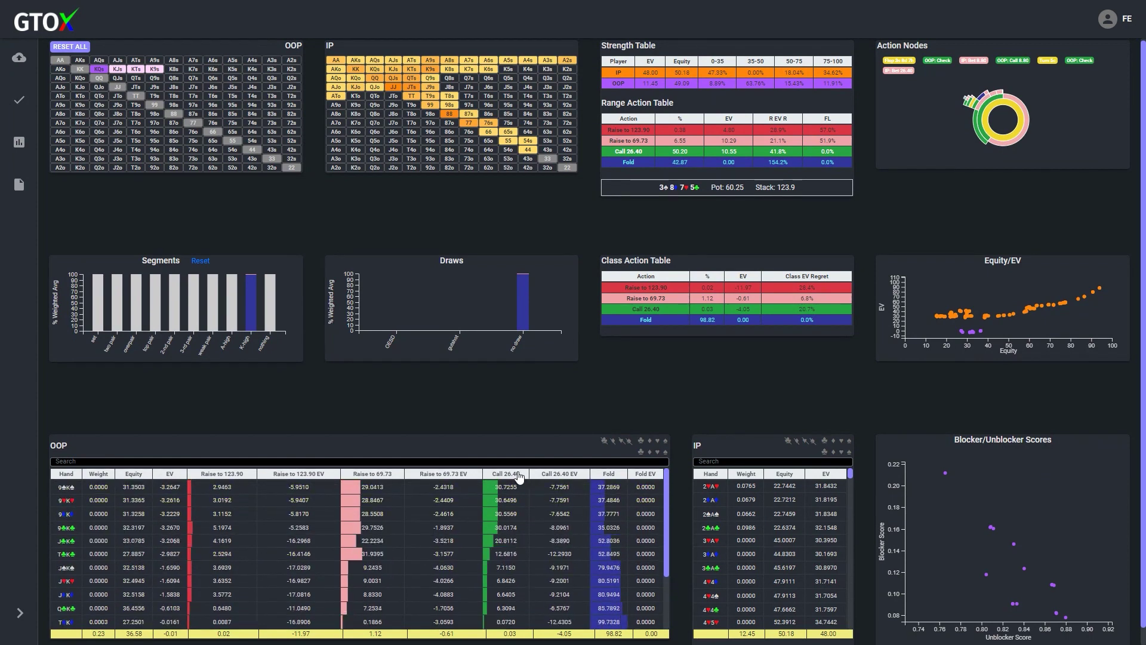
pyautogui.scroll(-2, 573, 534)
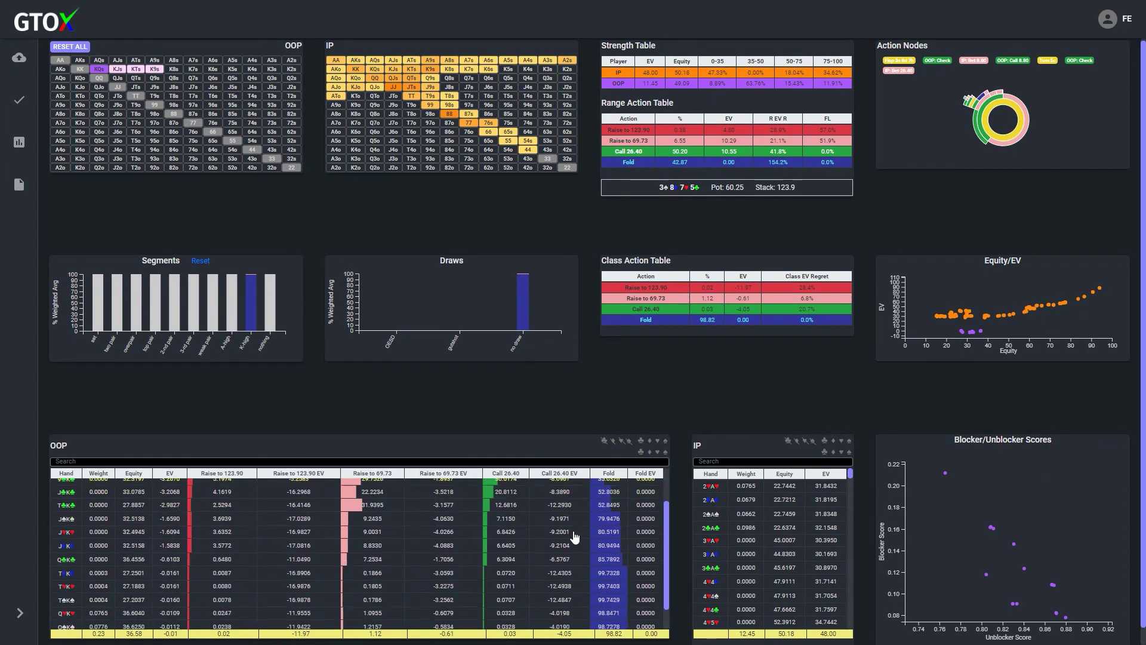
pyautogui.scroll(2, 574, 537)
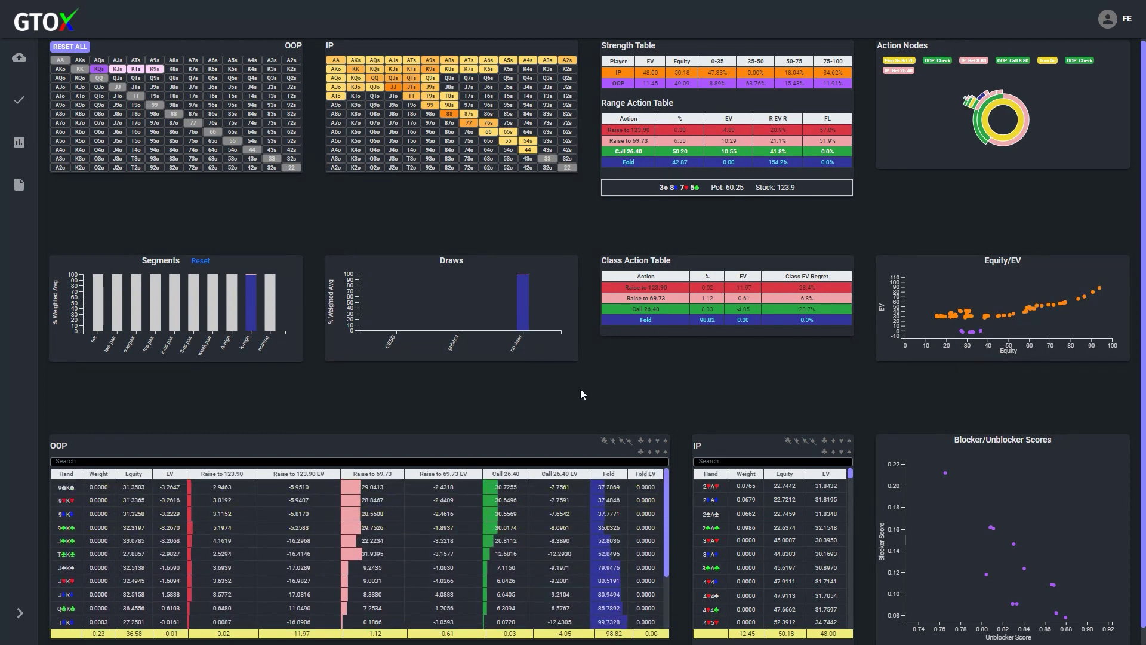
pyautogui.click(199, 260)
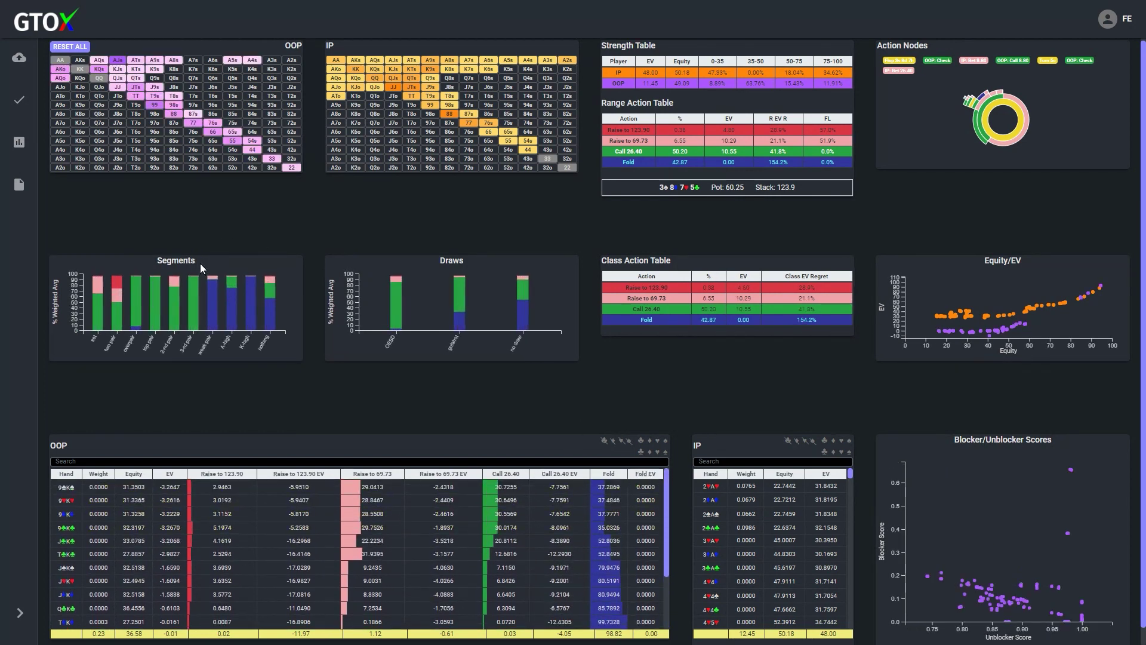